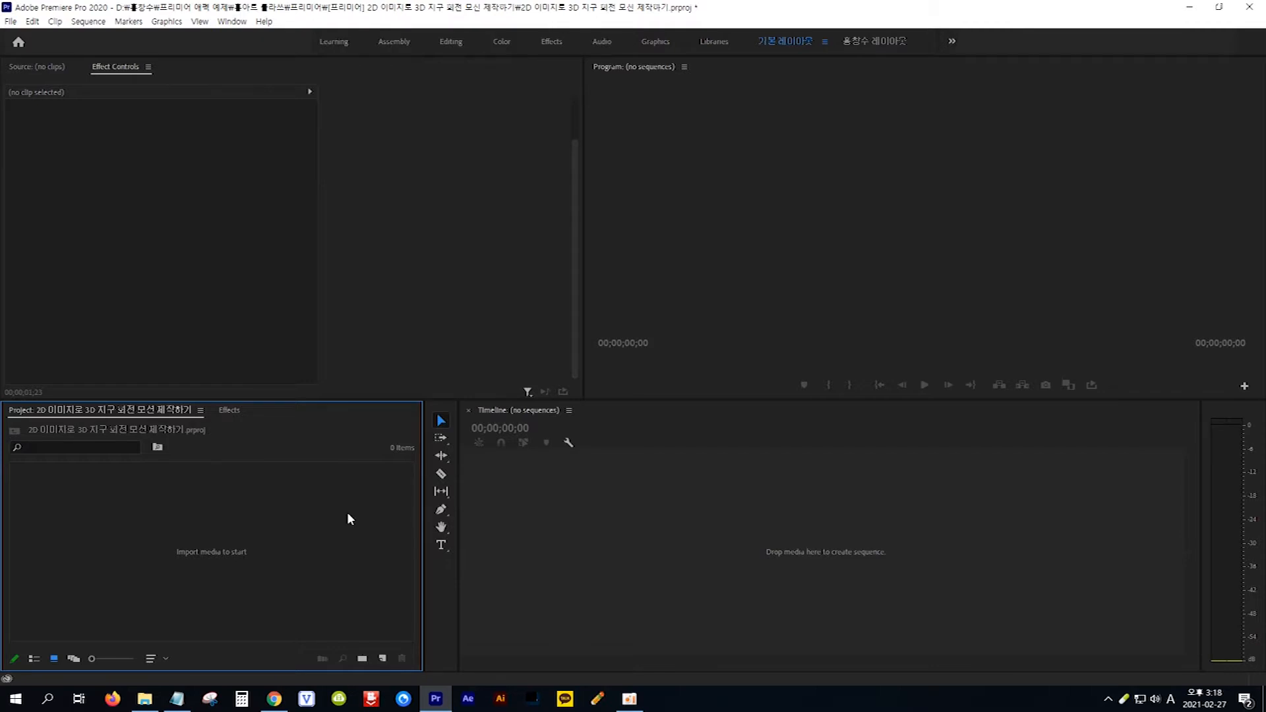
- Import night.jpg and world map.jpg into the project and create a sequence from both images
double_click(347, 514)
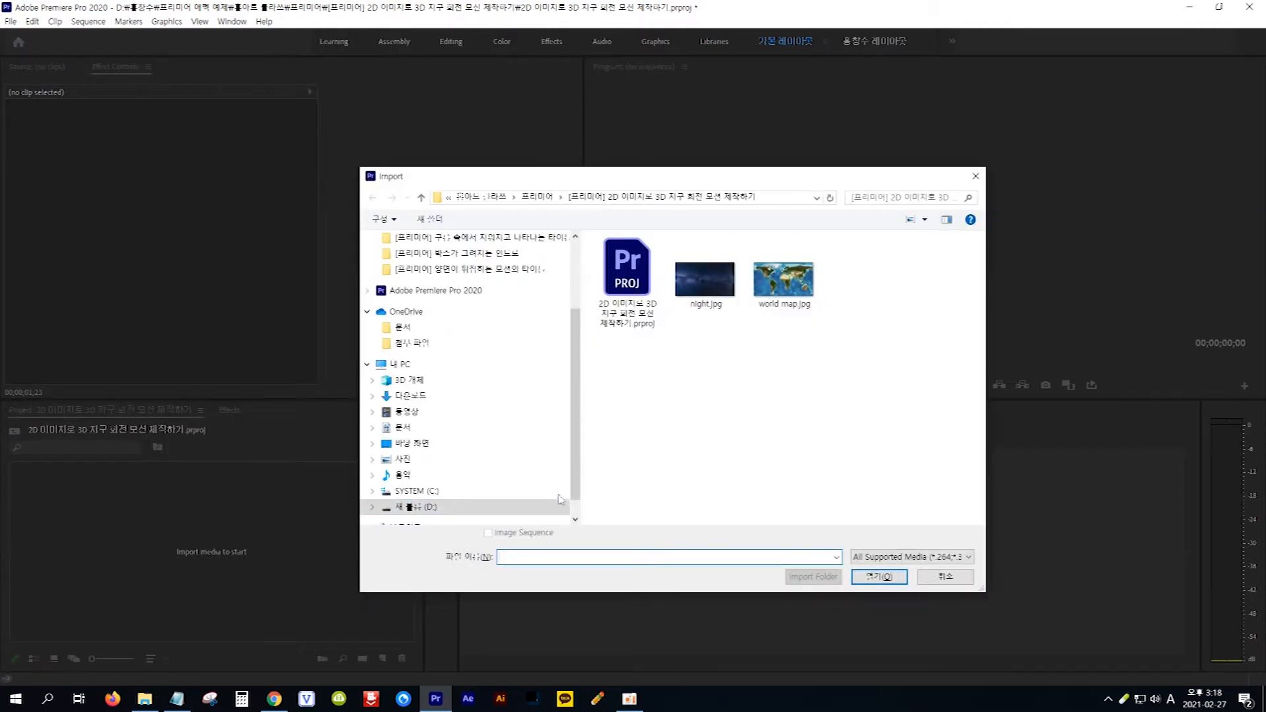
left_click_drag(875, 383, 675, 236)
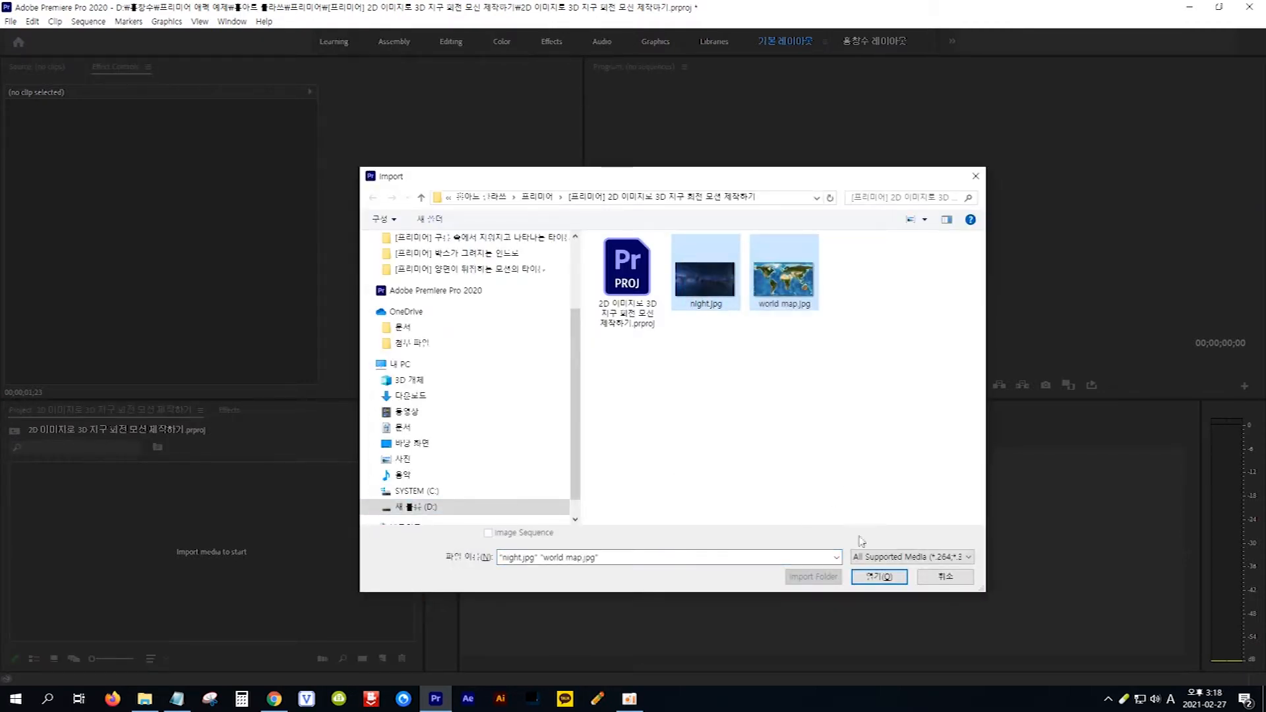
left_click(878, 578)
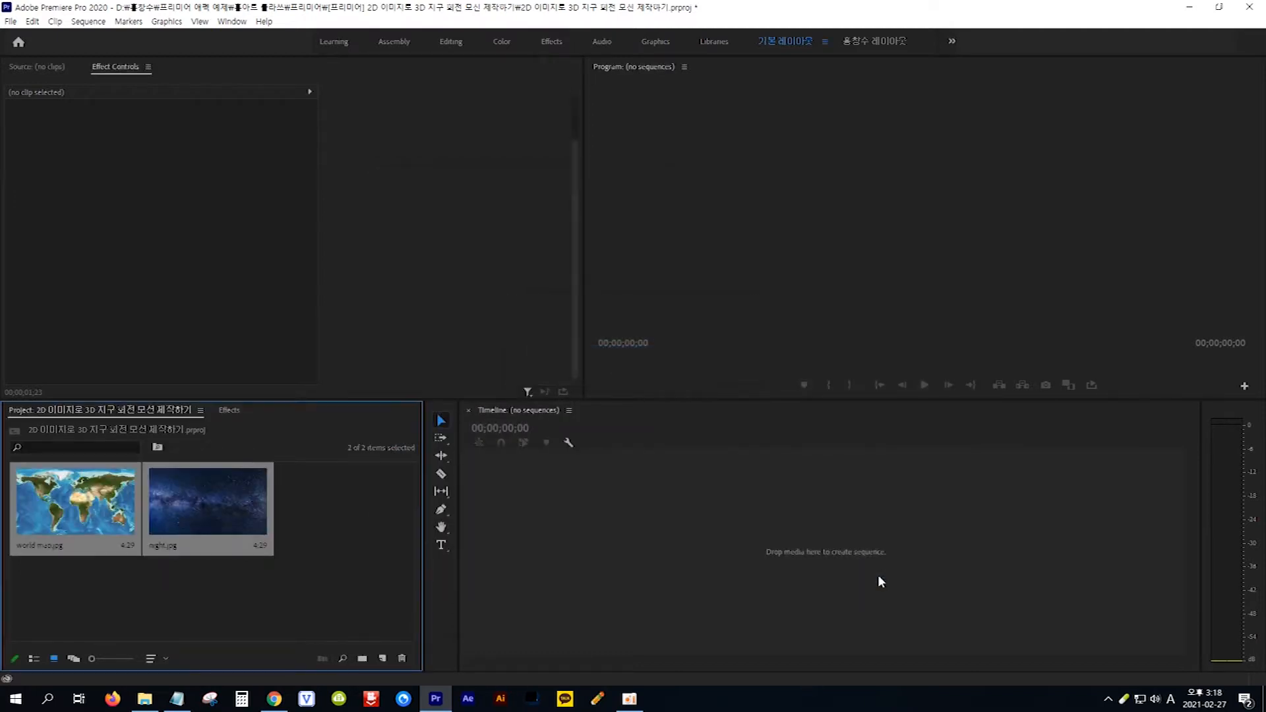
left_click_drag(232, 508, 663, 567)
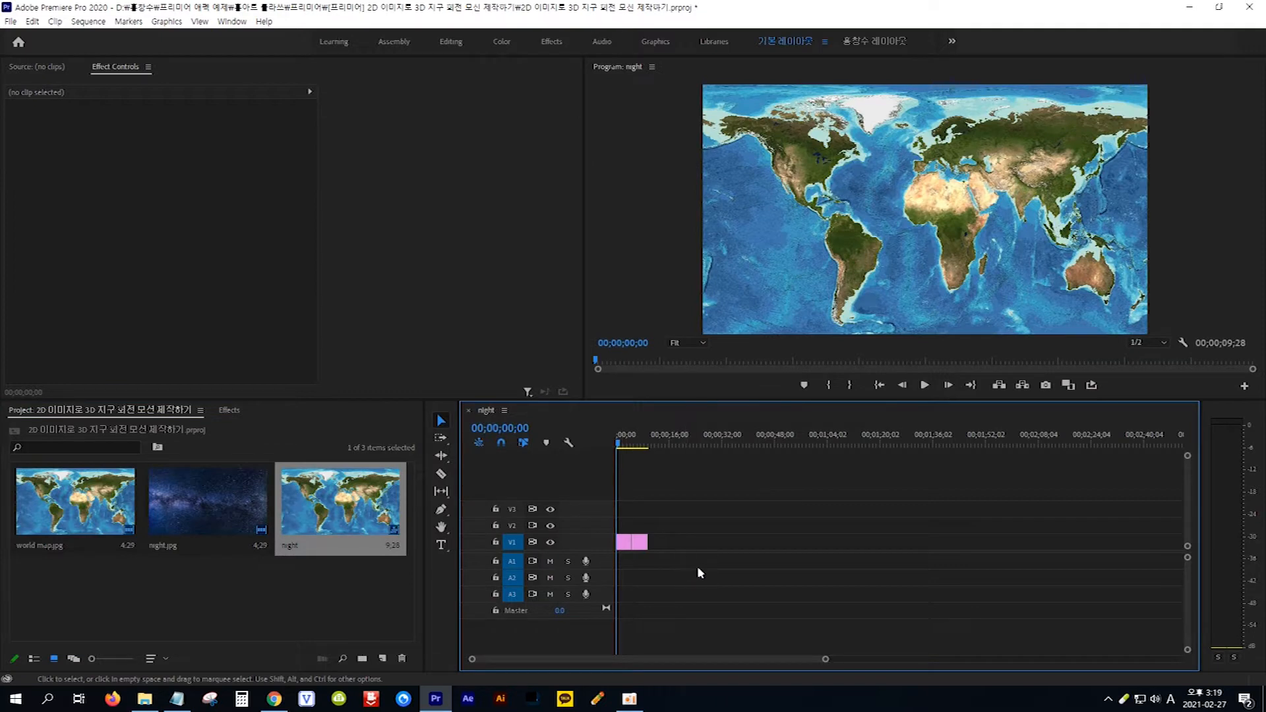
- Stack the clips at the sequence start, with world map.jpg on V2 above night.jpg on V1
left_click_drag(826, 659, 709, 656)
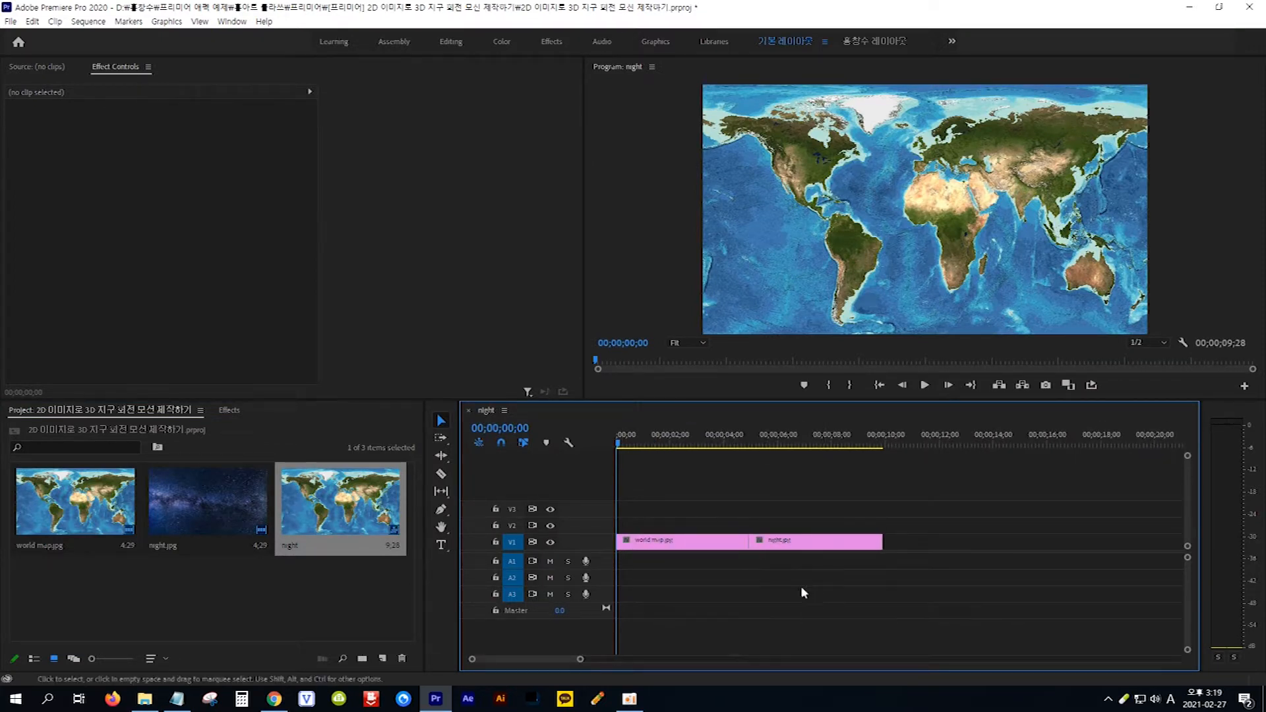
left_click_drag(695, 548, 696, 531)
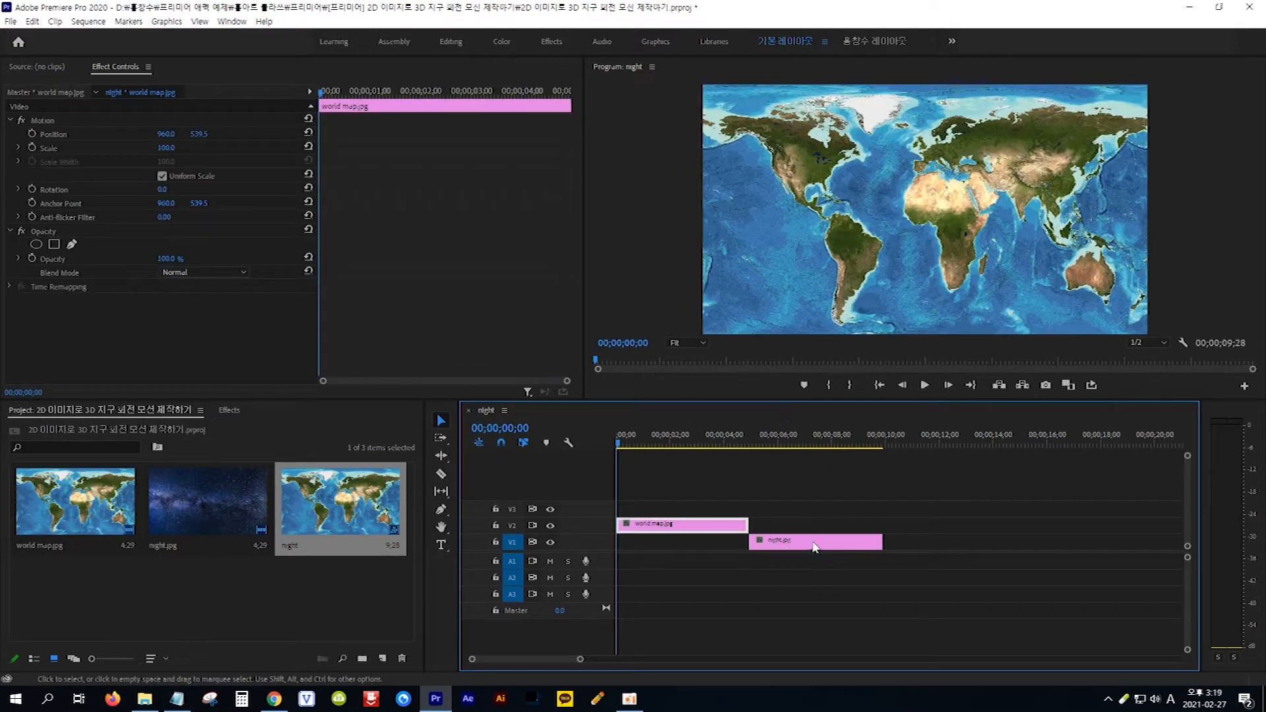
left_click_drag(829, 546, 698, 547)
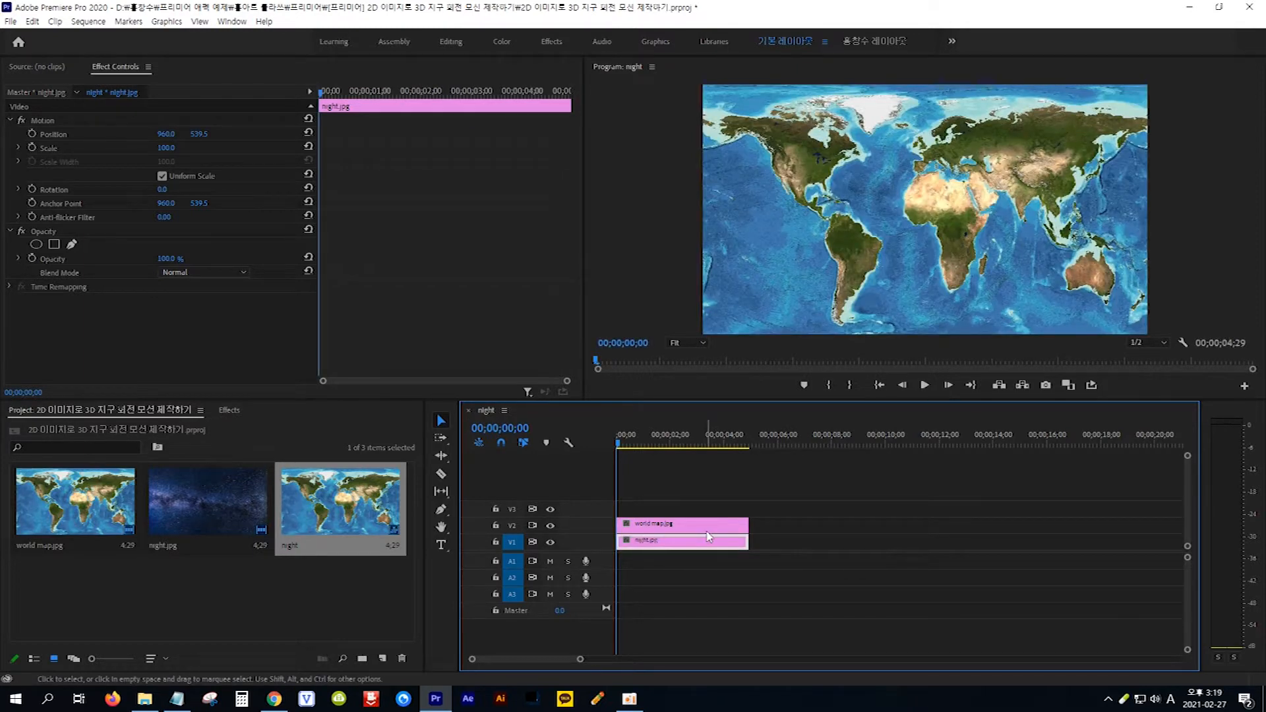
- Extend both stacked clips together to a duration of 00;00;10;01
left_click_drag(777, 495, 696, 589)
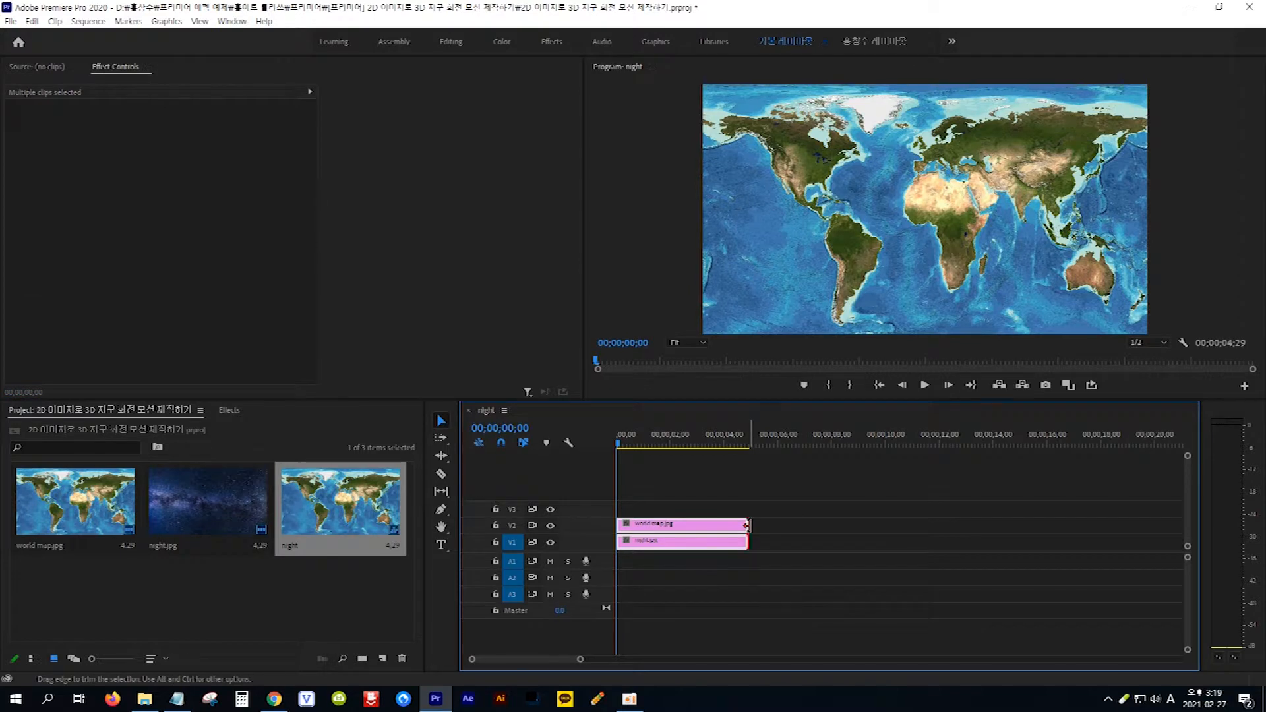
left_click_drag(747, 525, 883, 528)
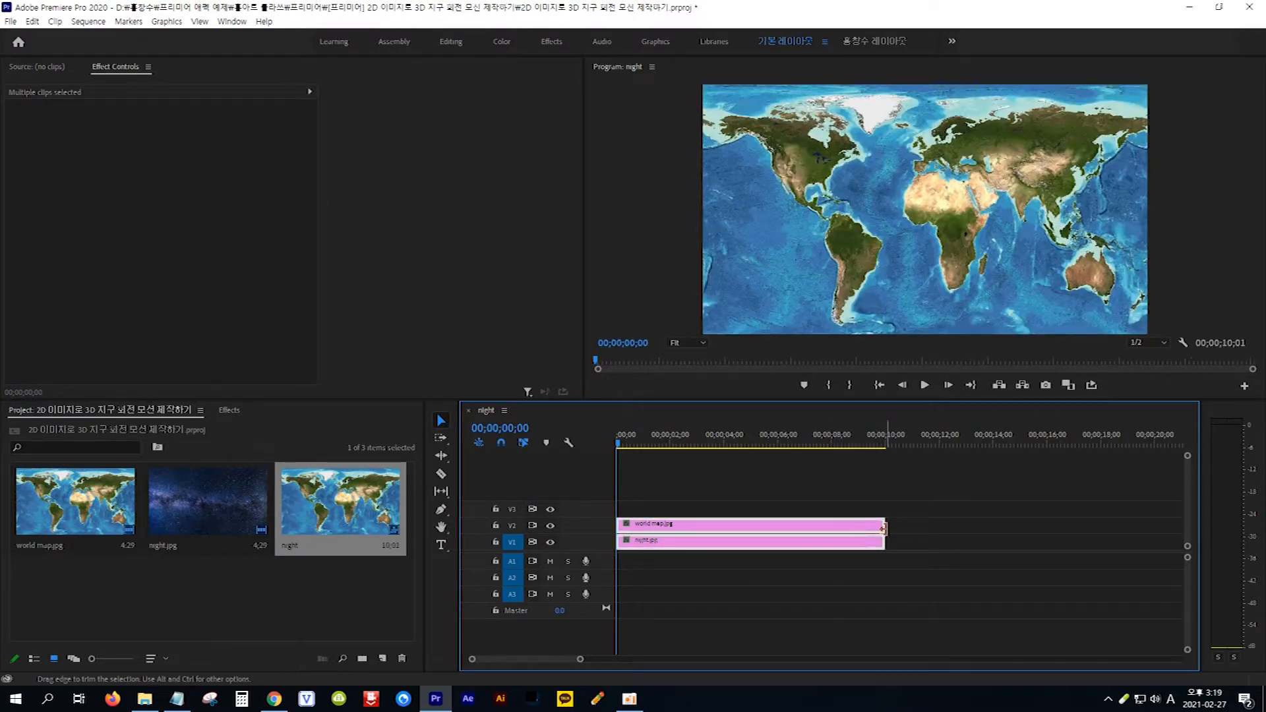
left_click(769, 596)
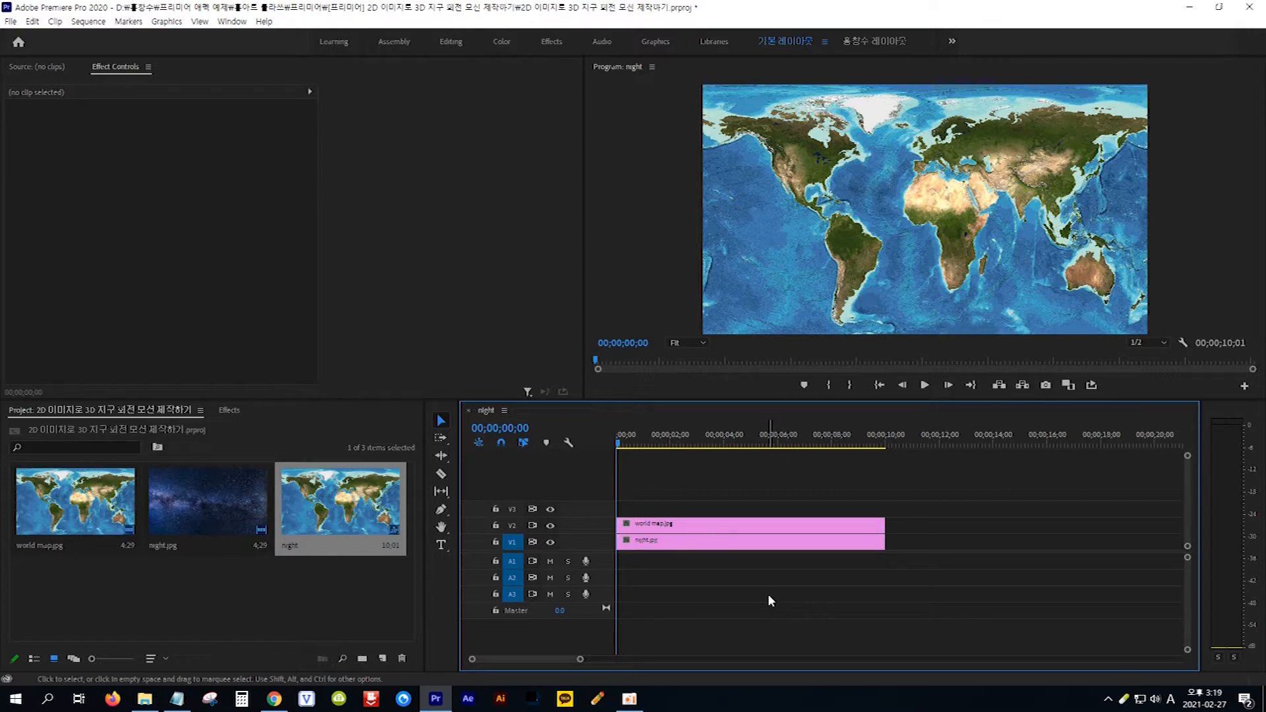
- Copy the effect name OFFSET from the Notepad note, search the effects for it and apply Offset to the world map clip
mouse_move(719, 526)
left_click(720, 527)
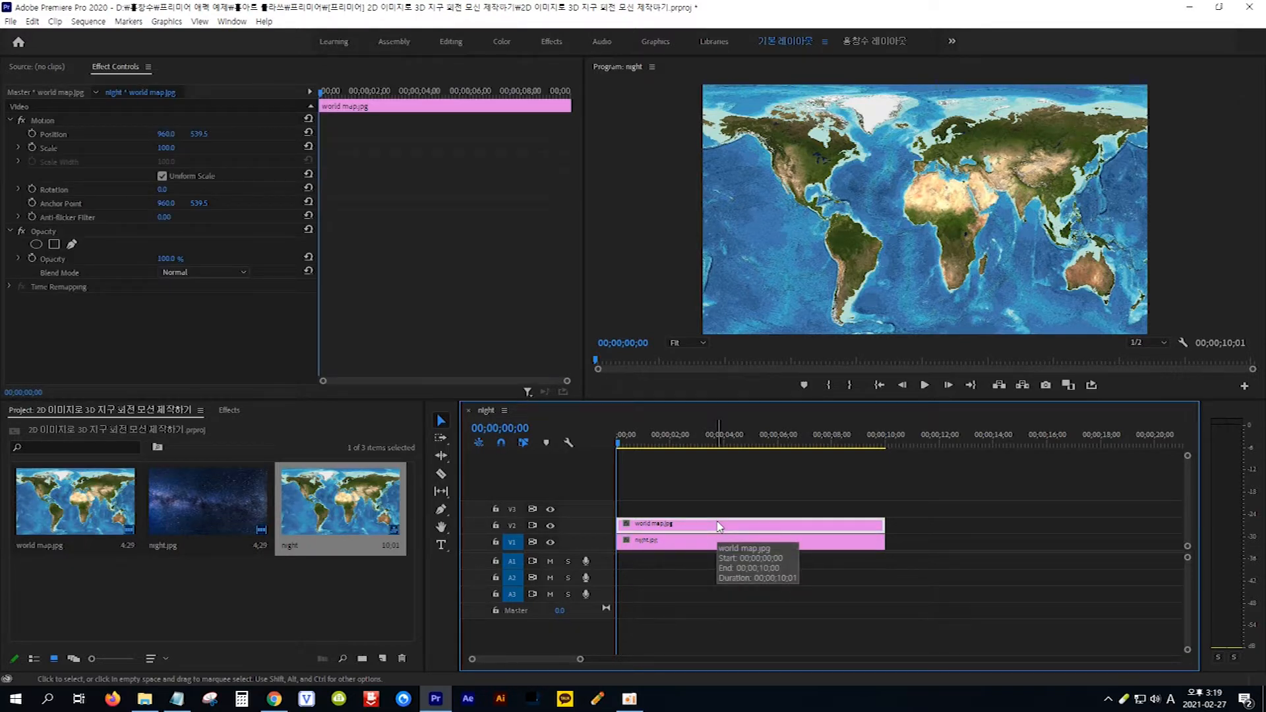
left_click(176, 698)
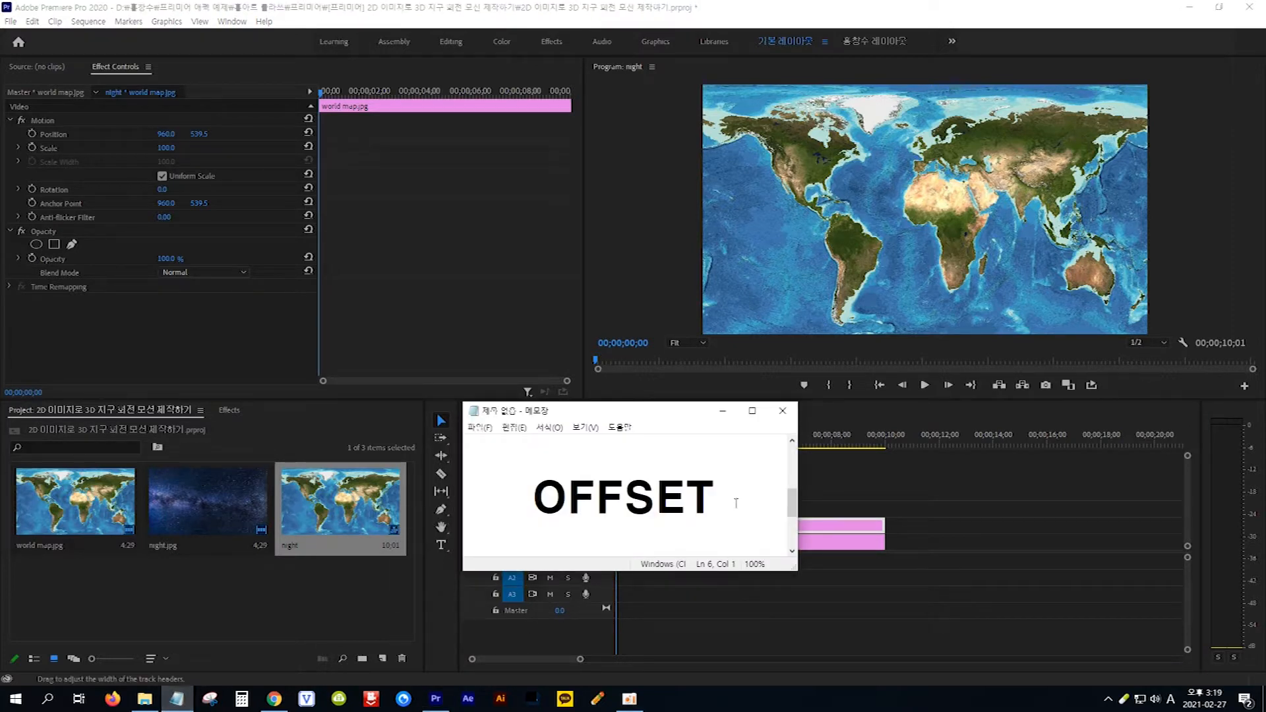
left_click_drag(718, 499, 536, 499)
key("ctrl+c")
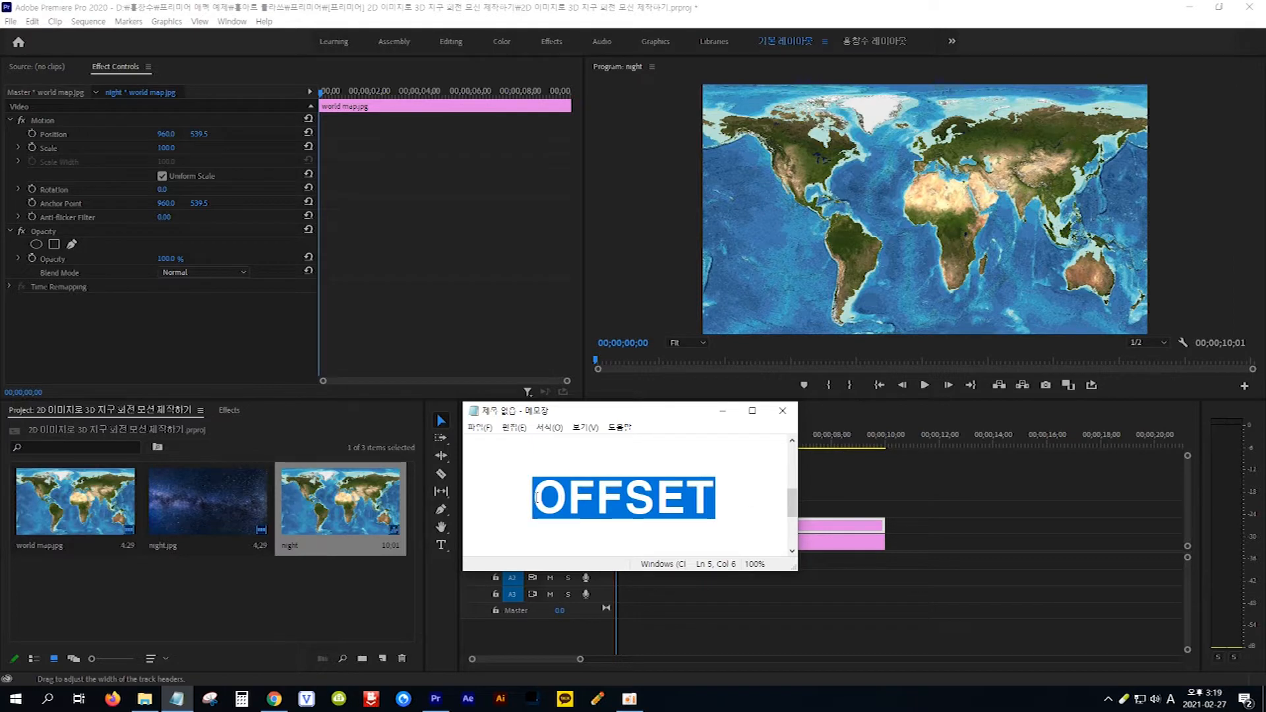
left_click(235, 409)
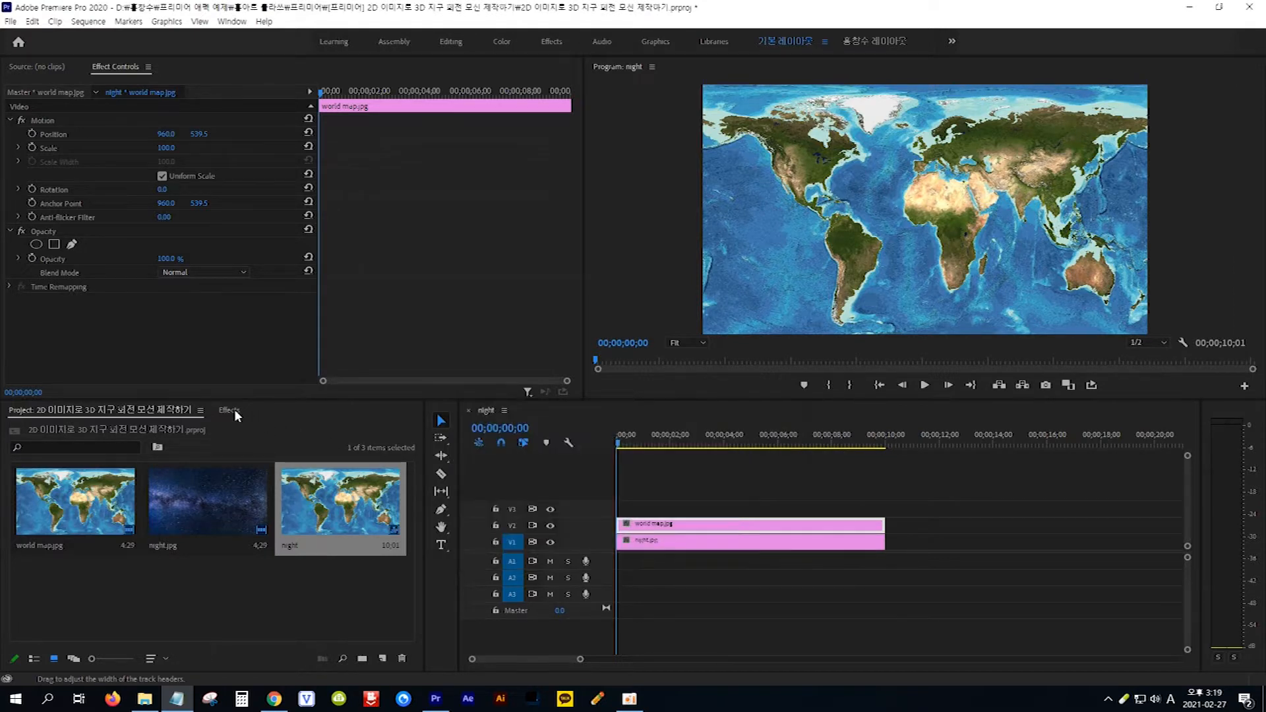
left_click(101, 426)
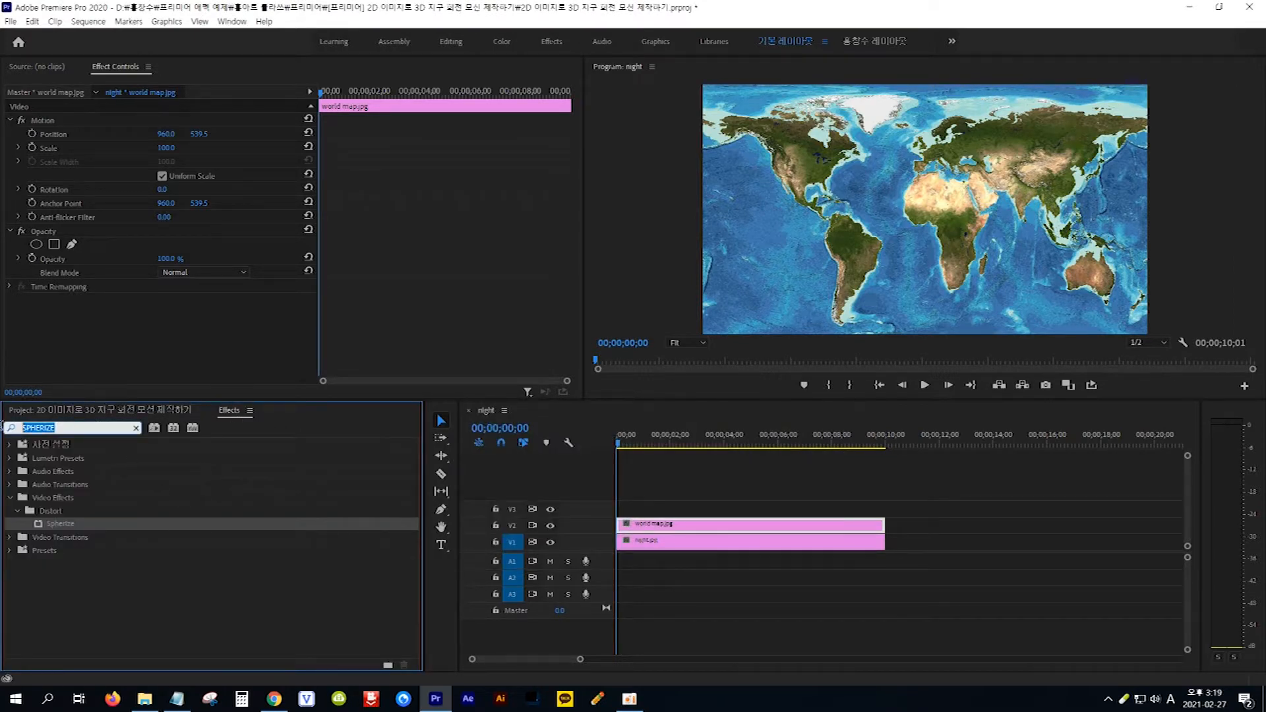
key("ctrl+v")
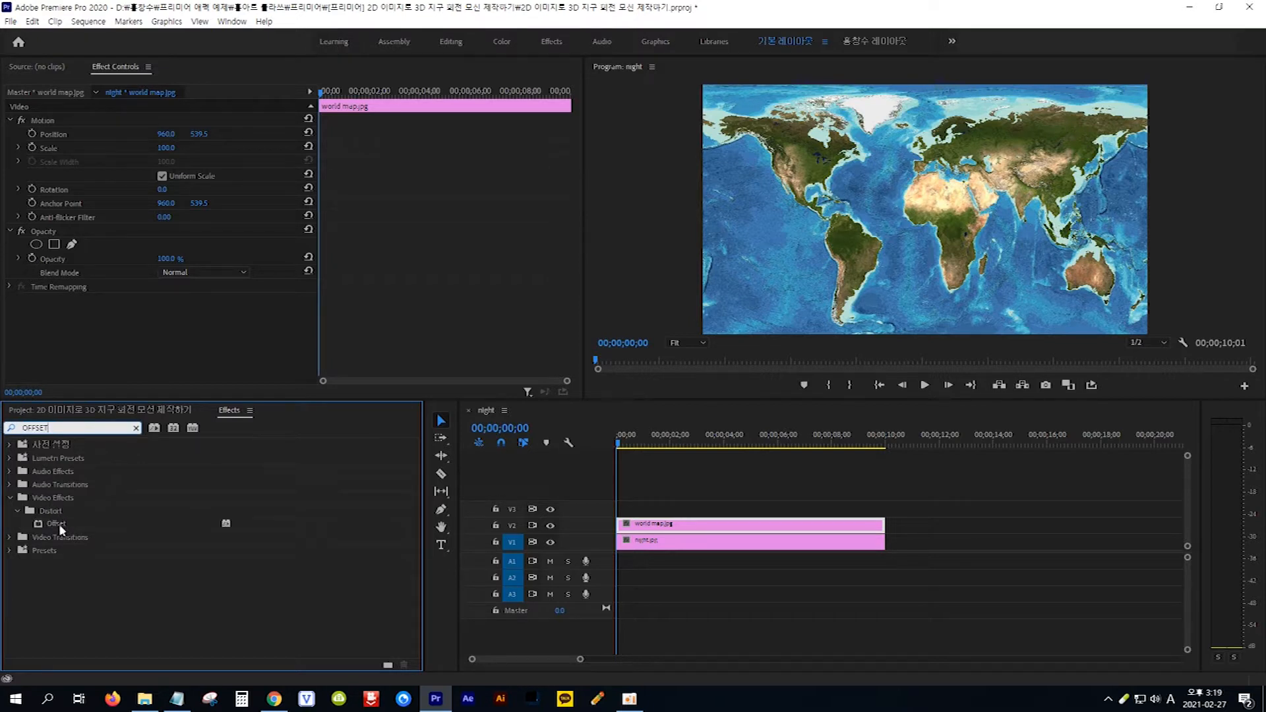
left_click_drag(37, 522, 663, 529)
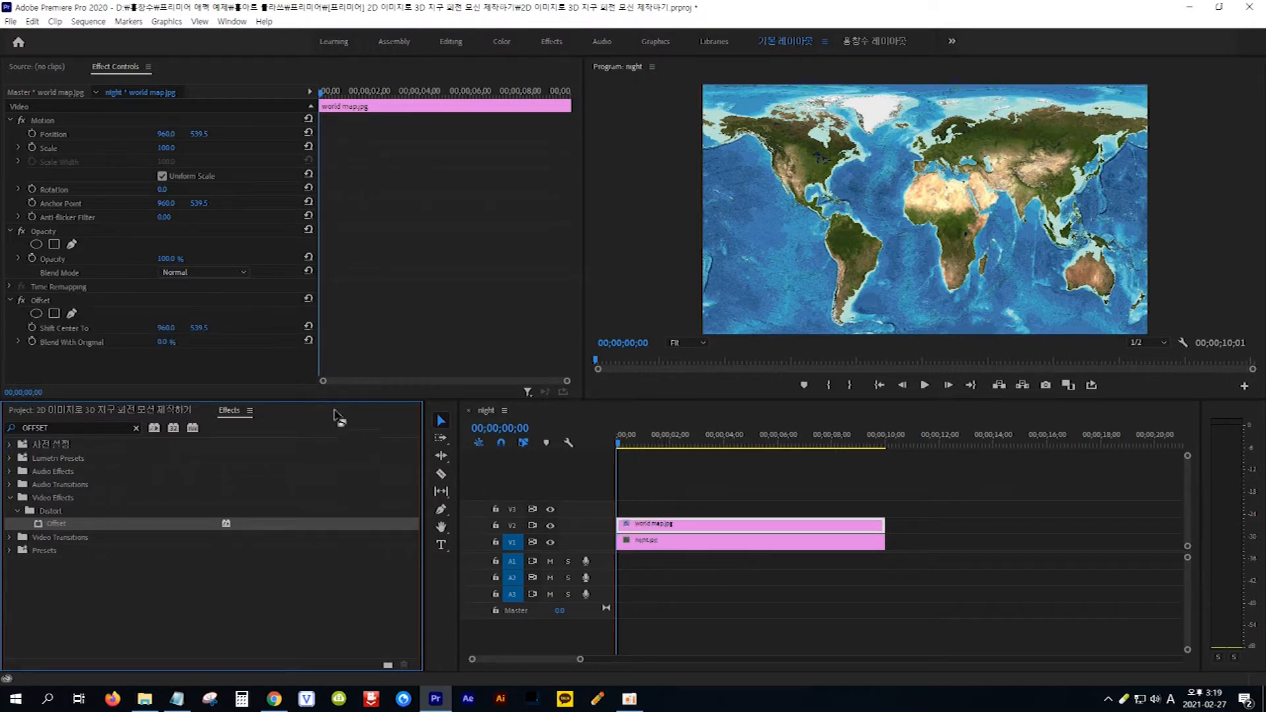
- Set the Offset effect's horizontal Shift Center To value to 2813 and start keyframing it at the beginning of the clip
left_click(59, 300)
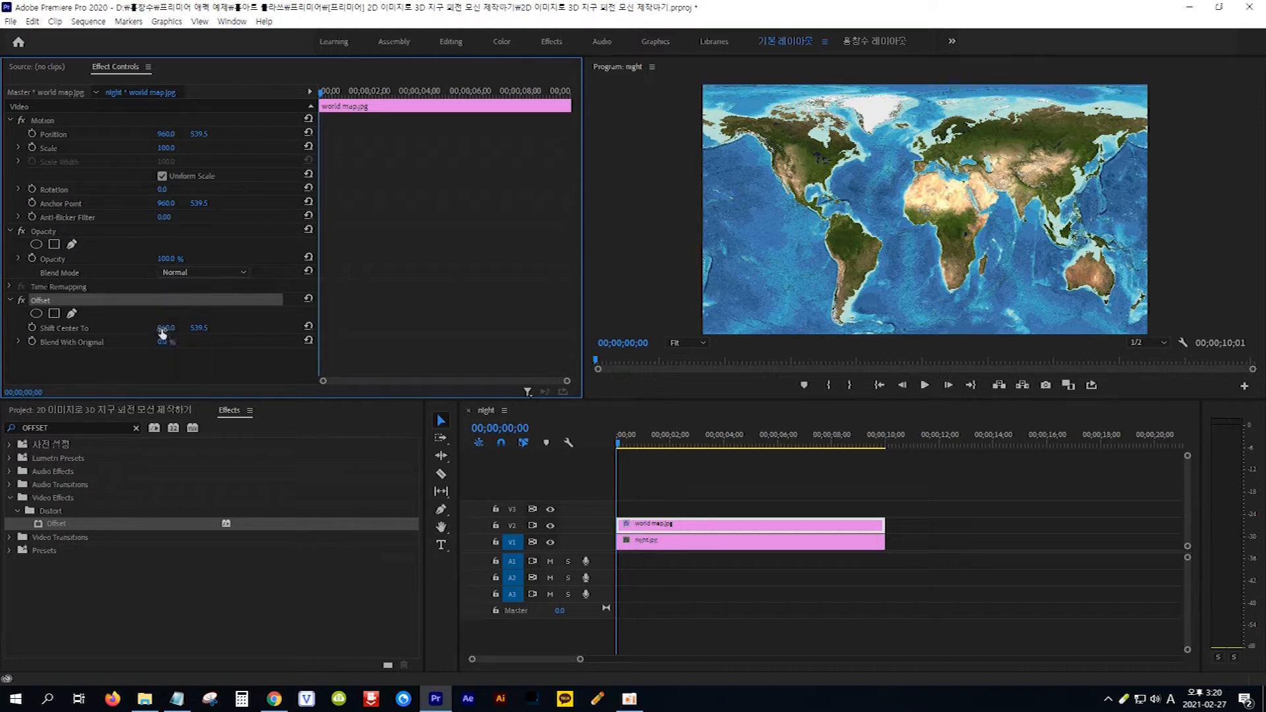
left_click_drag(165, 329, 433, 329)
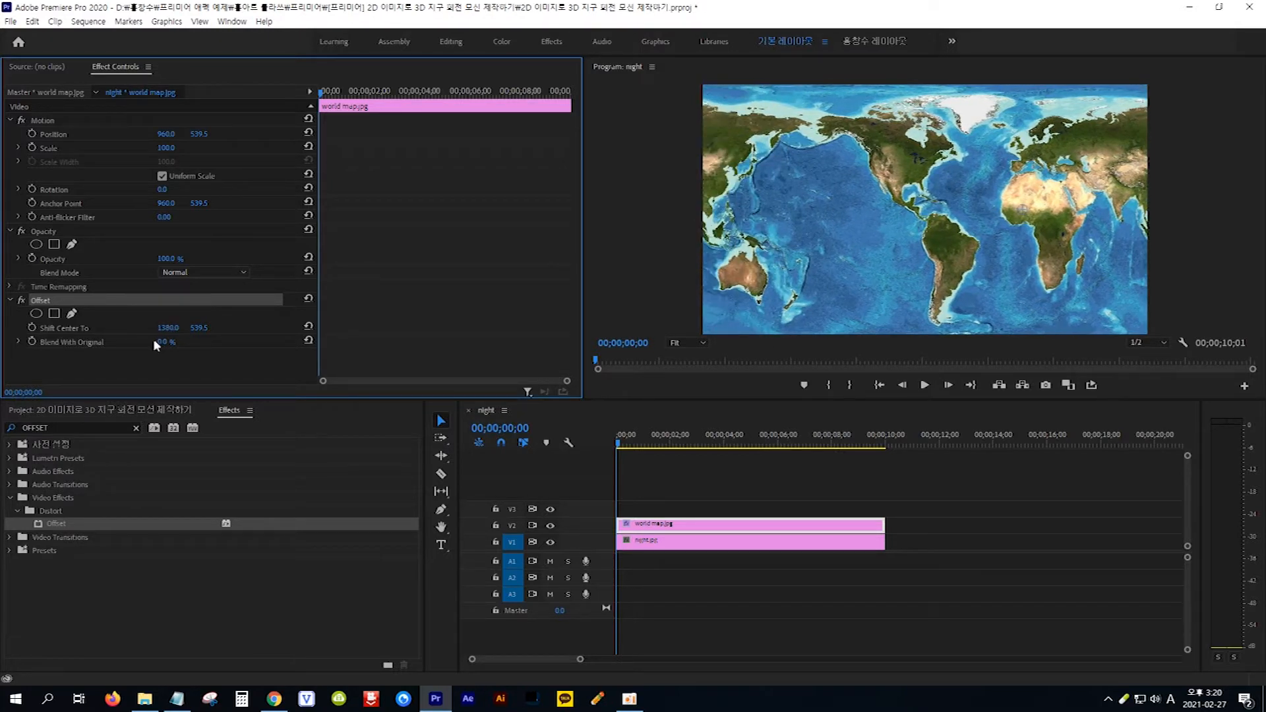
left_click_drag(170, 332, 500, 332)
left_click_drag(169, 329, 452, 330)
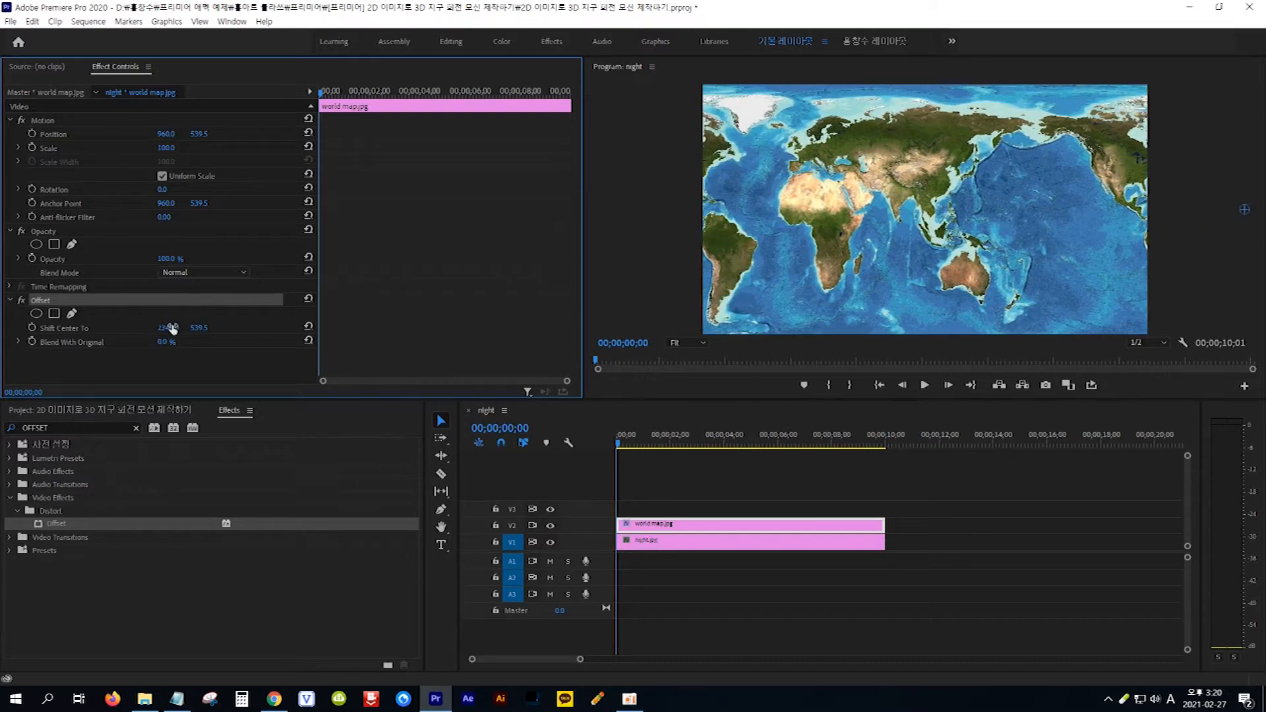
left_click_drag(162, 330, 474, 330)
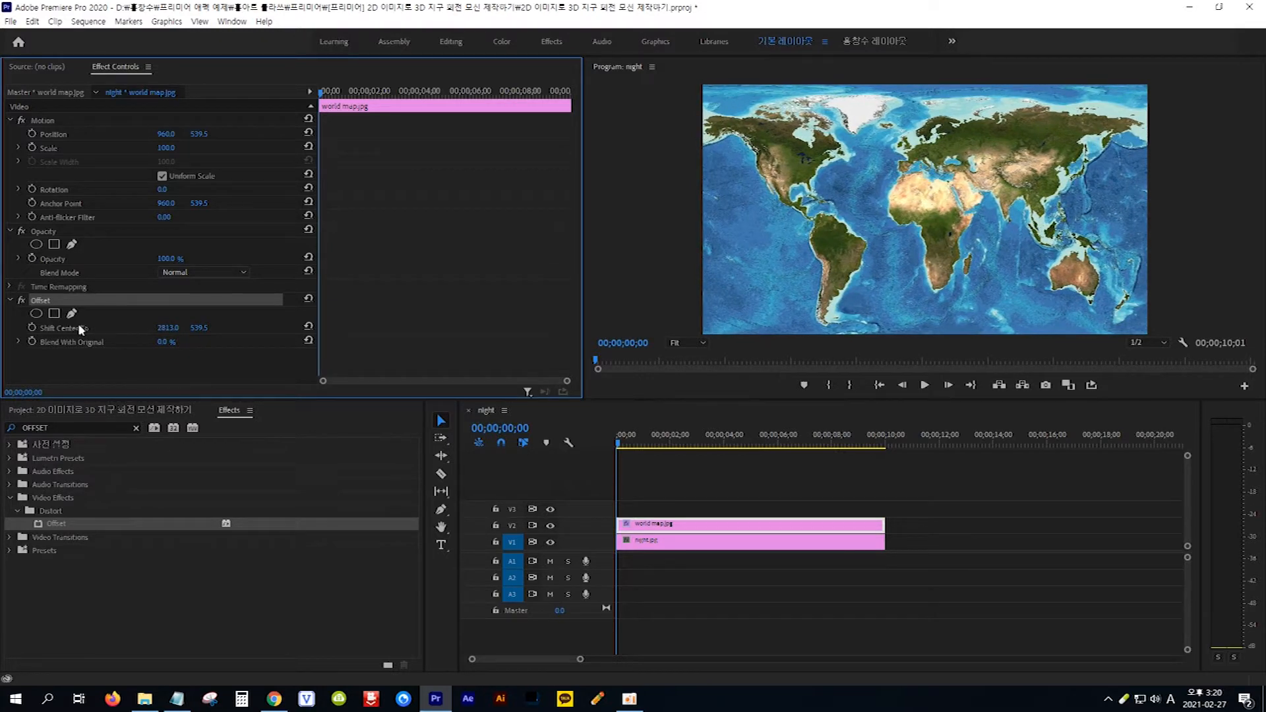
left_click(31, 327)
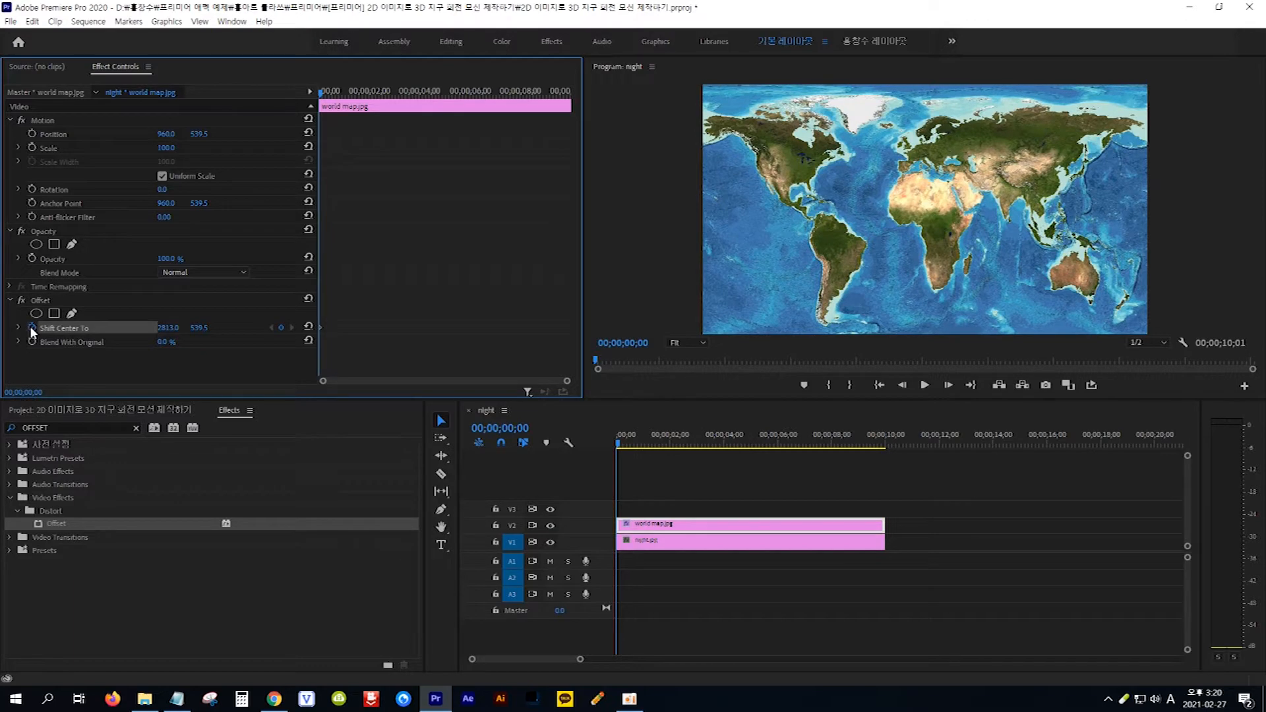
- Add a Shift Center To keyframe at 00;00;05;00 by resetting the parameter to its default, and preview the map animation from the start
left_click(506, 432)
left_click(507, 429)
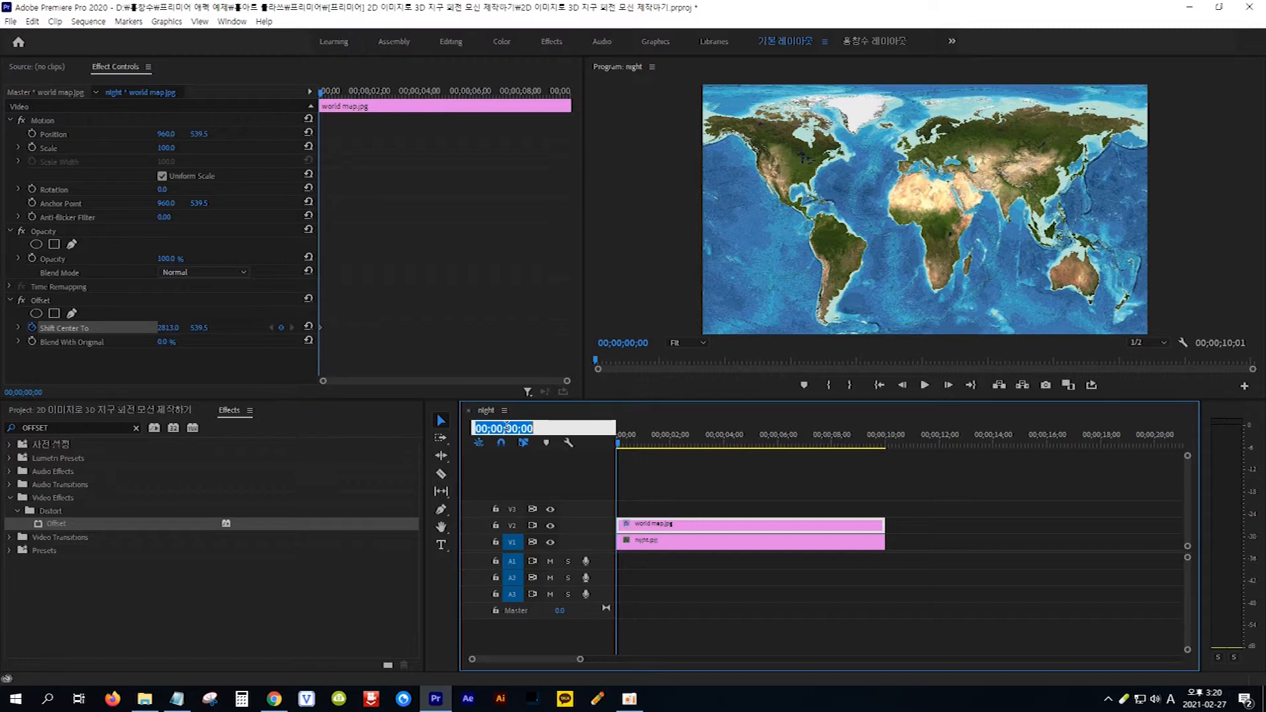
type("5")
key("Return")
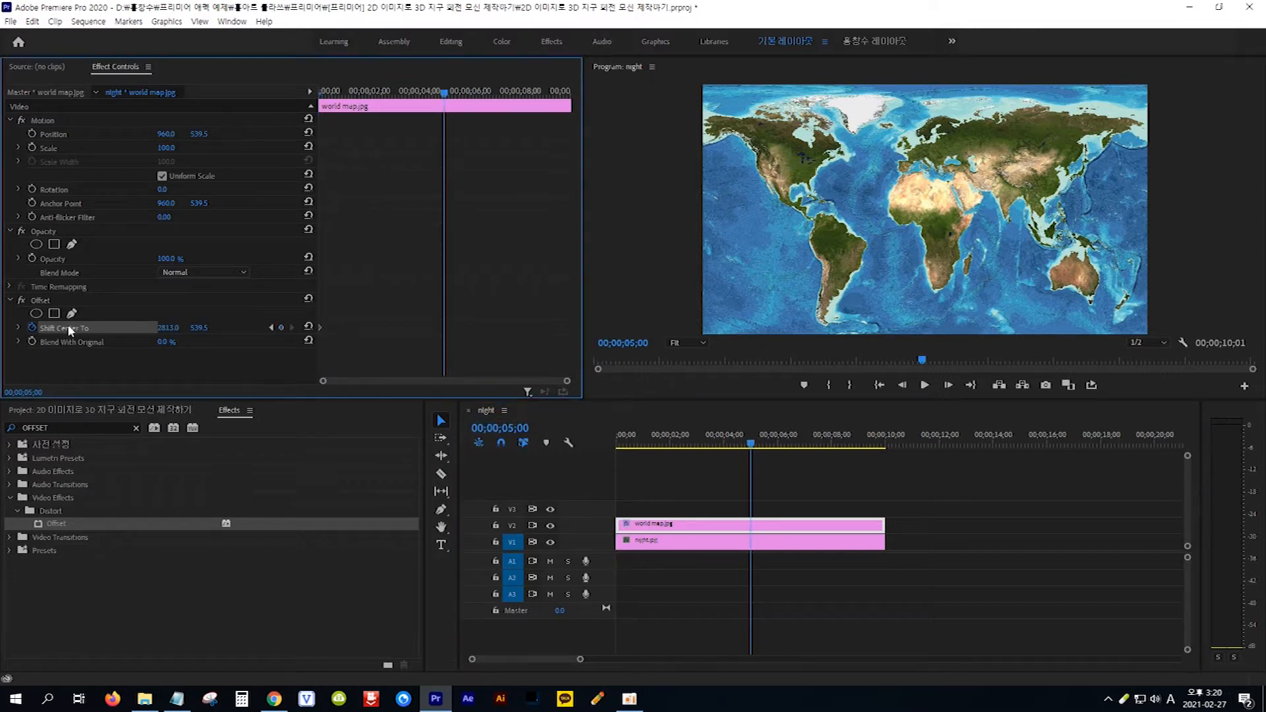
left_click(308, 328)
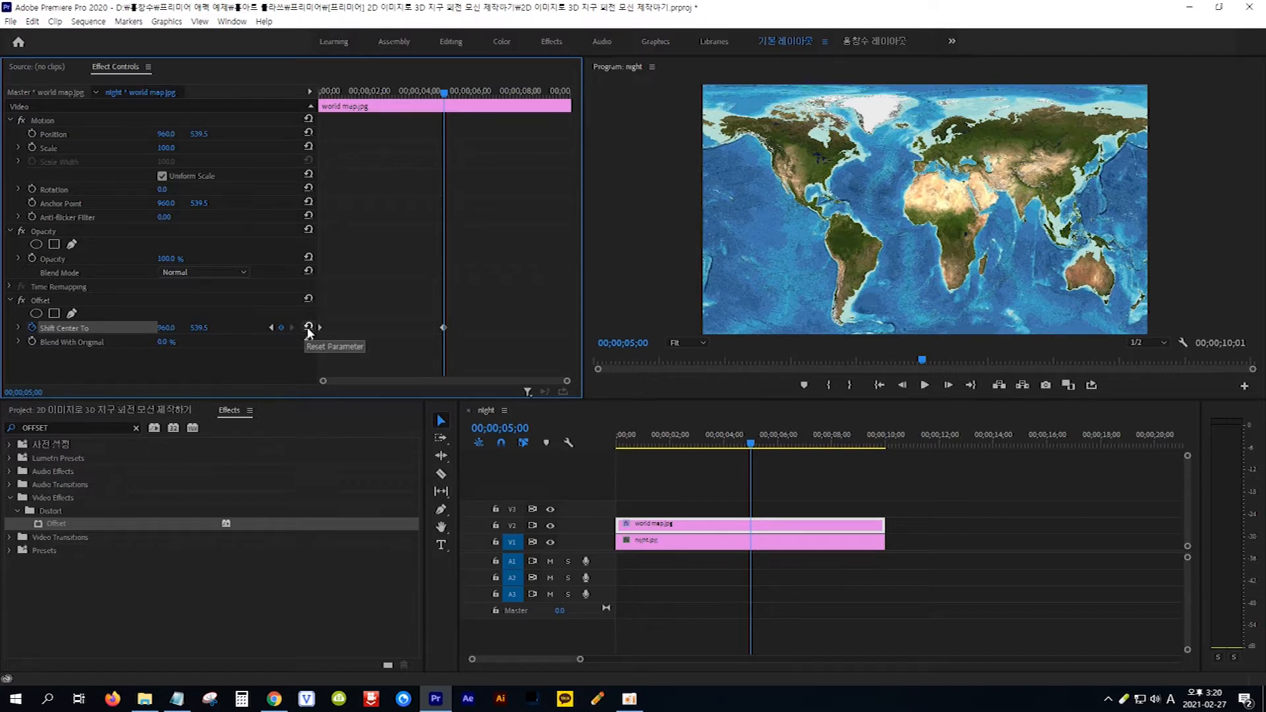
key("Home")
key("space")
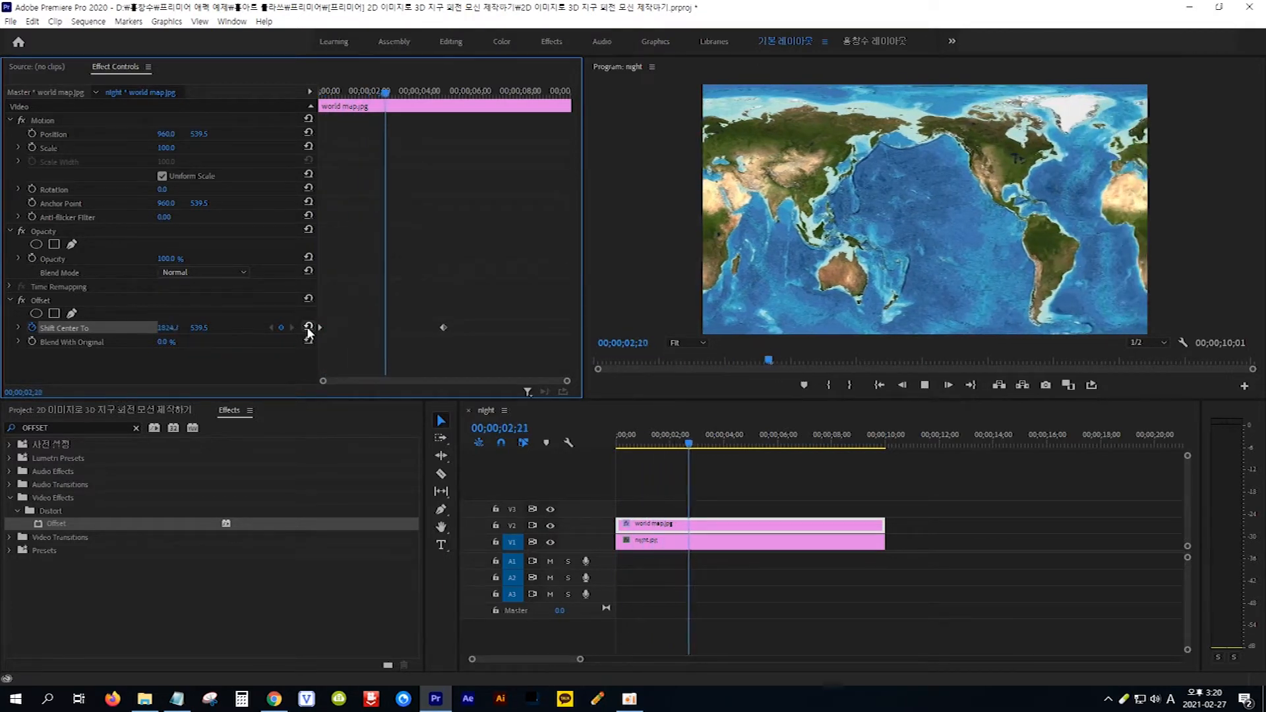
key("space")
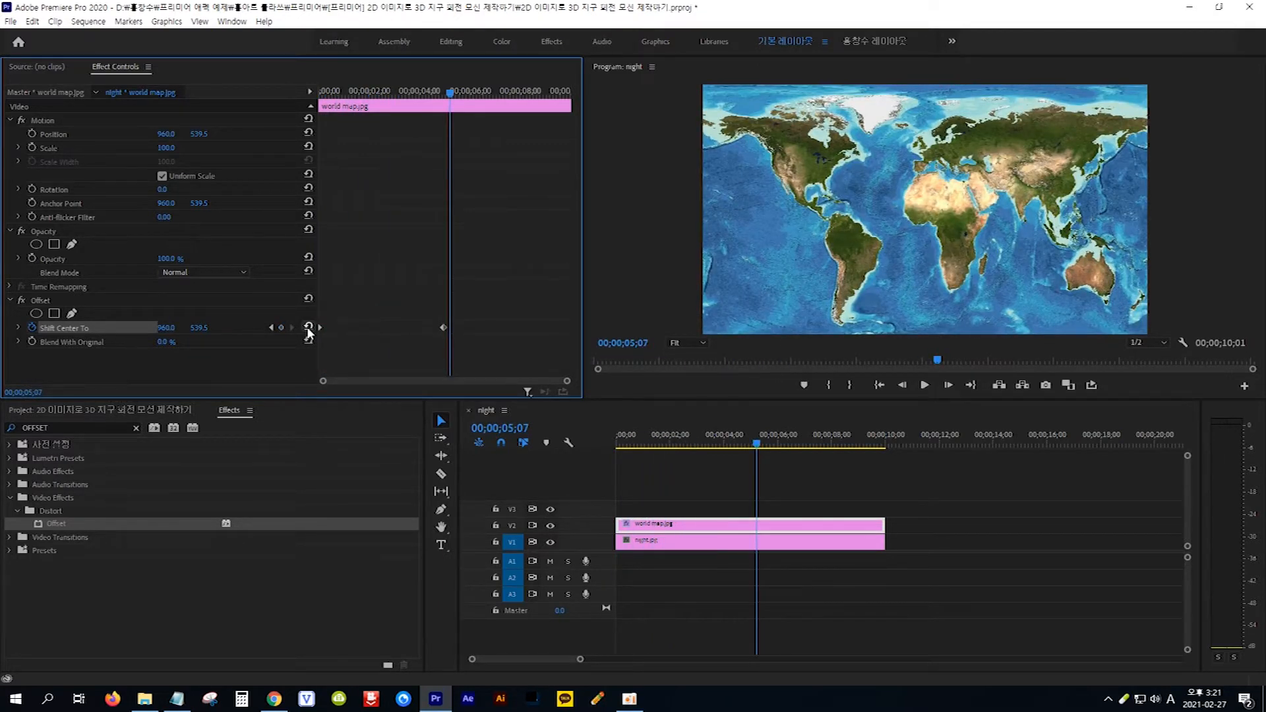
key("Home")
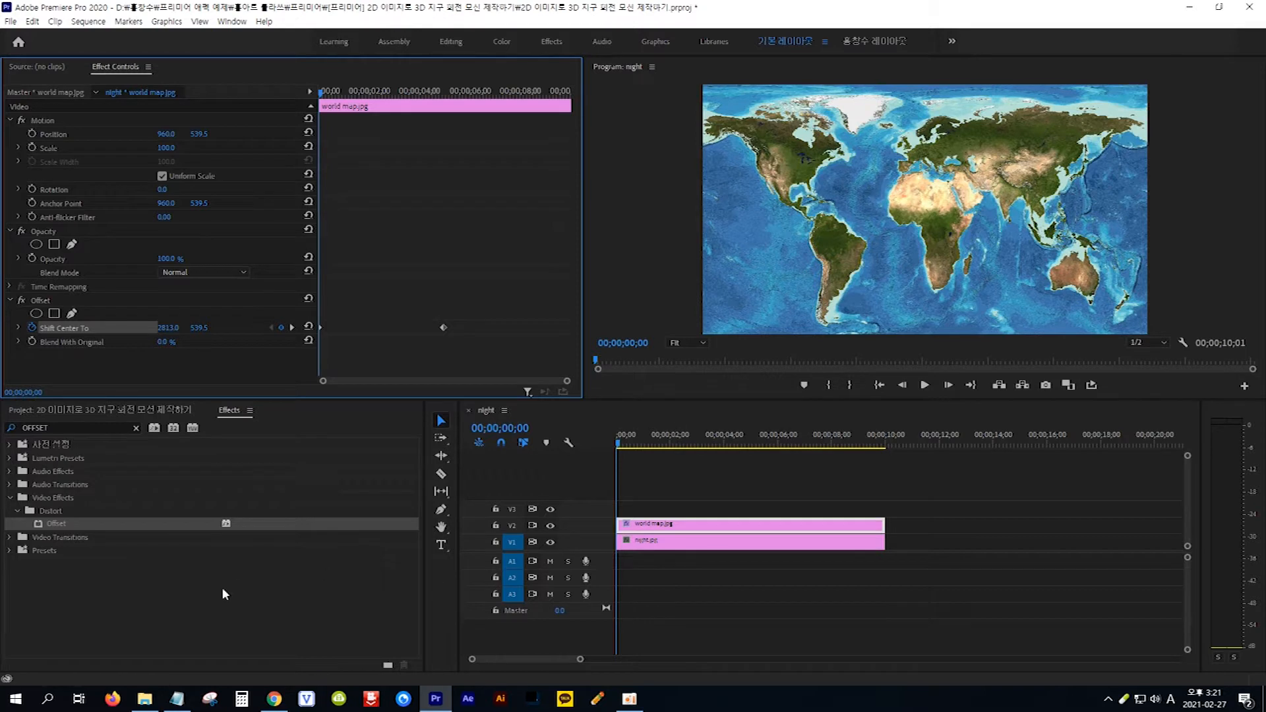
- Copy the effect name SPHERIZE from the Notepad note, search the effects for it and apply Spherize to the world map clip
left_click(178, 700)
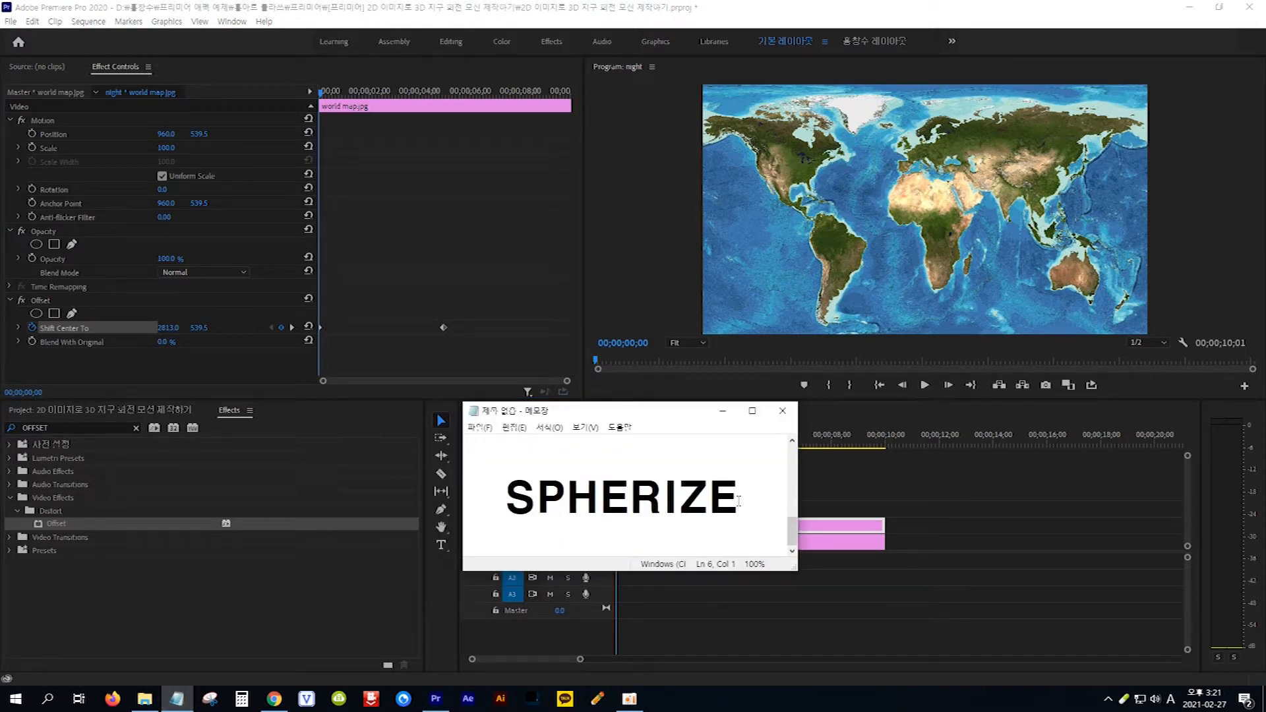
left_click_drag(739, 501, 503, 499)
key("ctrl+c")
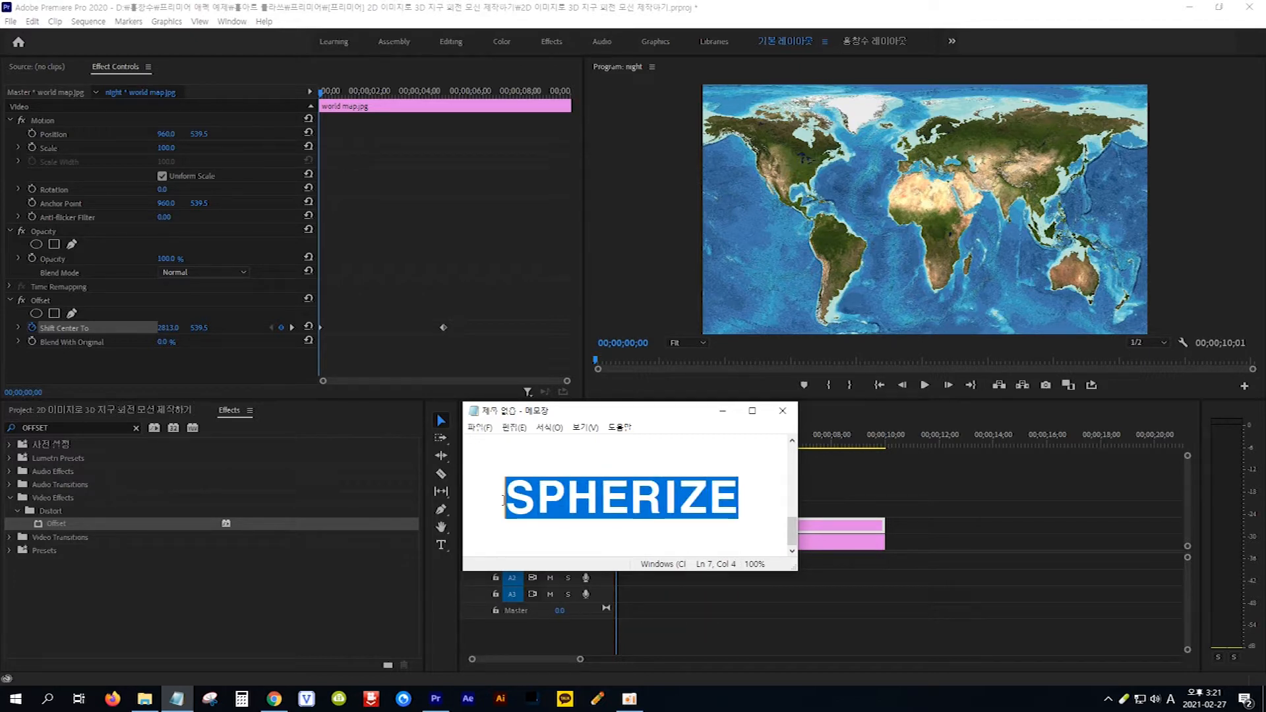
left_click_drag(67, 428, 2, 430)
key("ctrl+v")
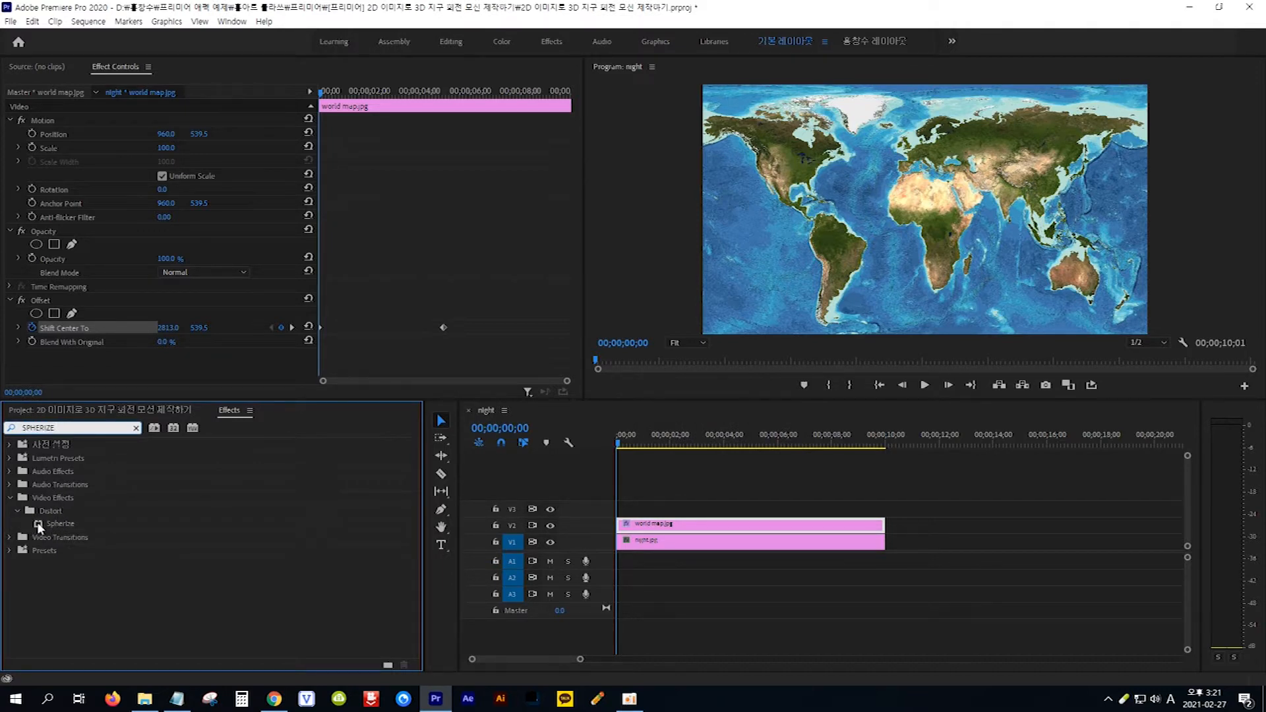
left_click_drag(38, 526, 721, 529)
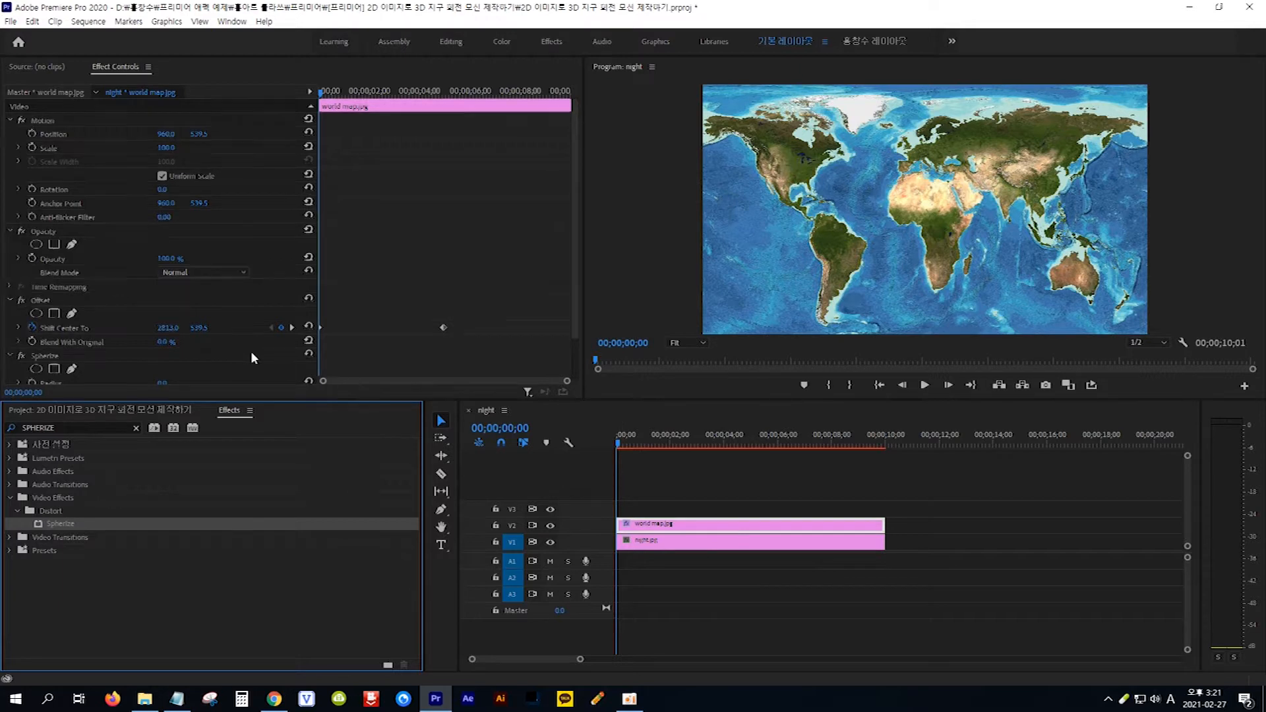
- Set the Spherize effect's Radius on the world map clip to 469
scroll(253, 356, "down", 2)
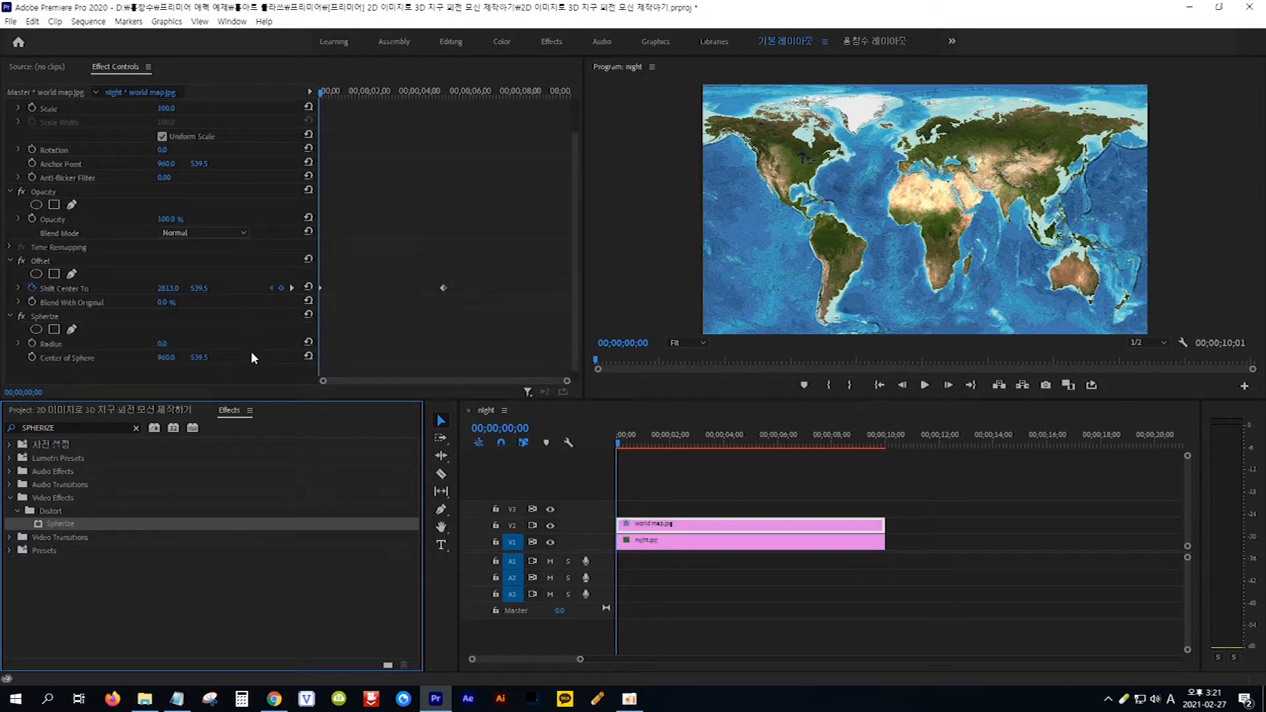
left_click(48, 309)
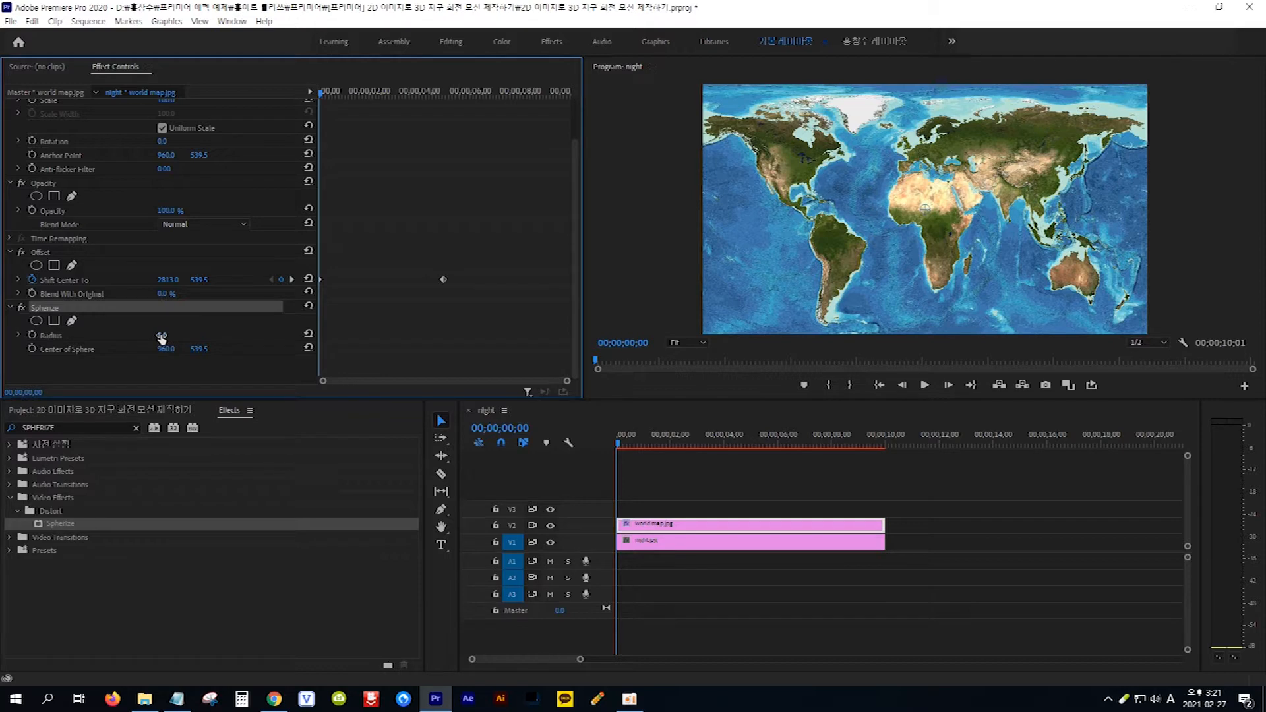
left_click_drag(162, 335, 163, 336)
left_click_drag(162, 336, 360, 335)
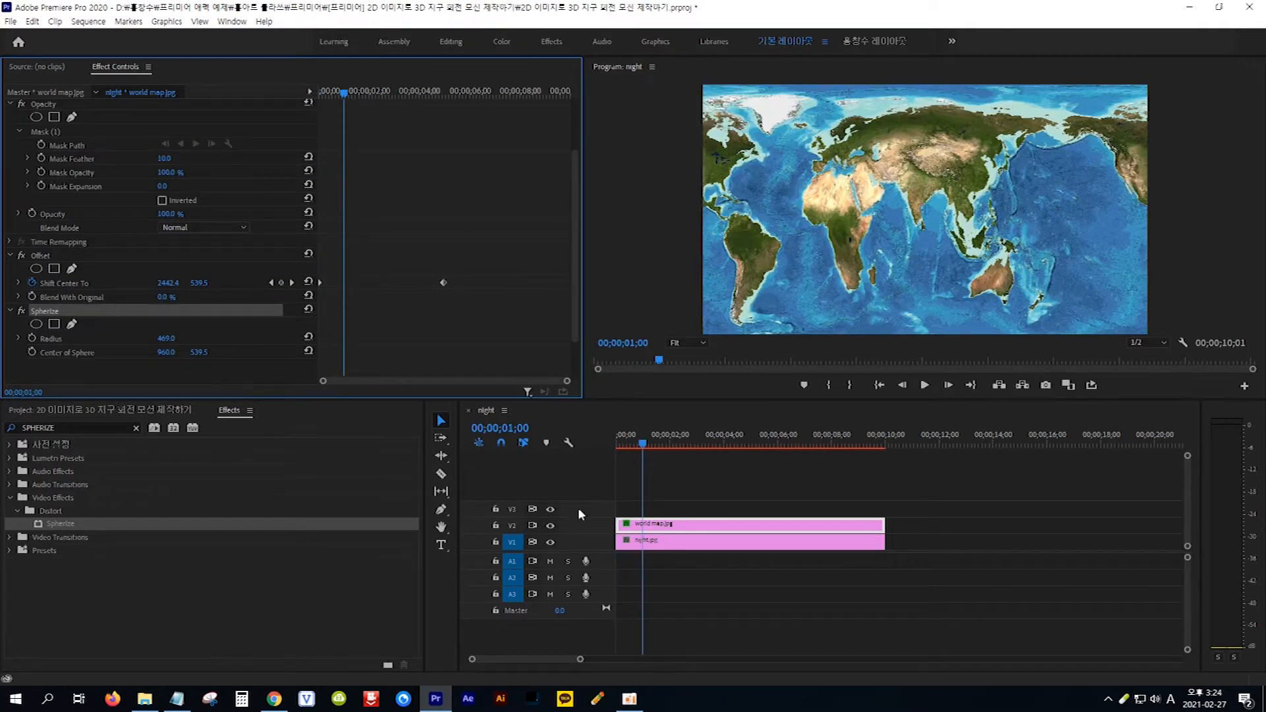
- Nest the world map clip under the suggested default name and return the playhead to the start of the sequence
left_click(683, 526)
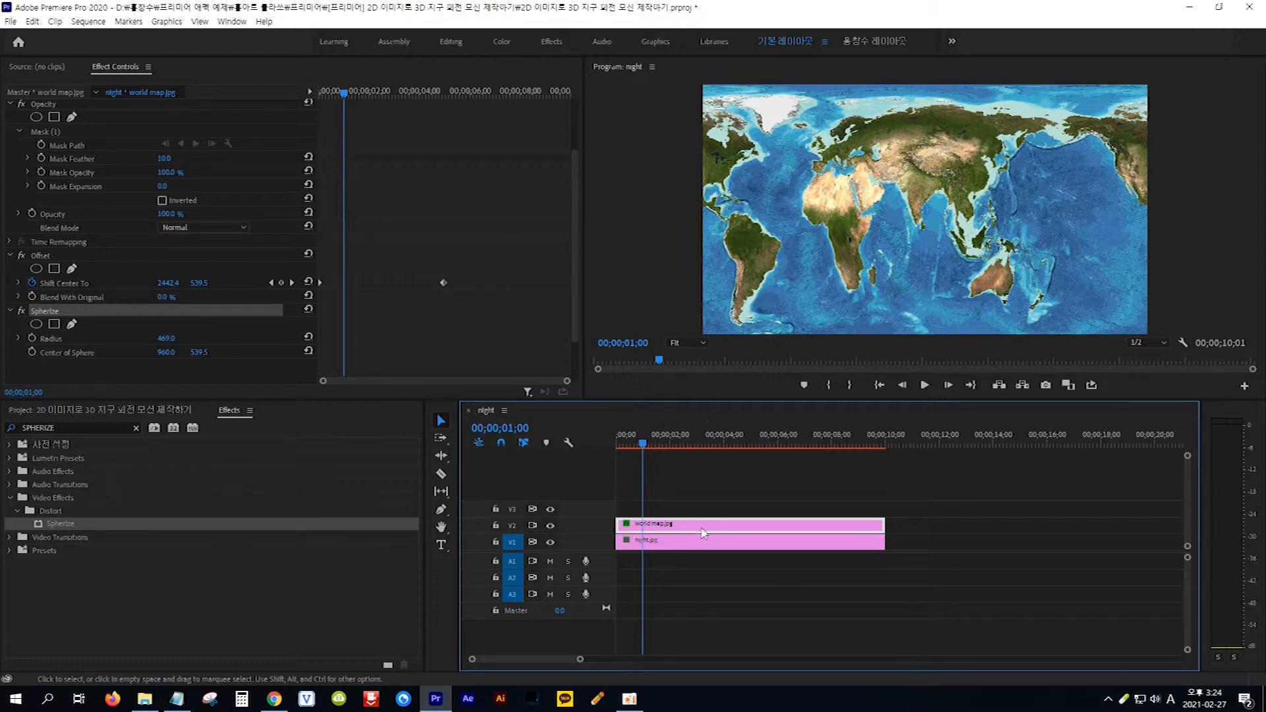
right_click(703, 533)
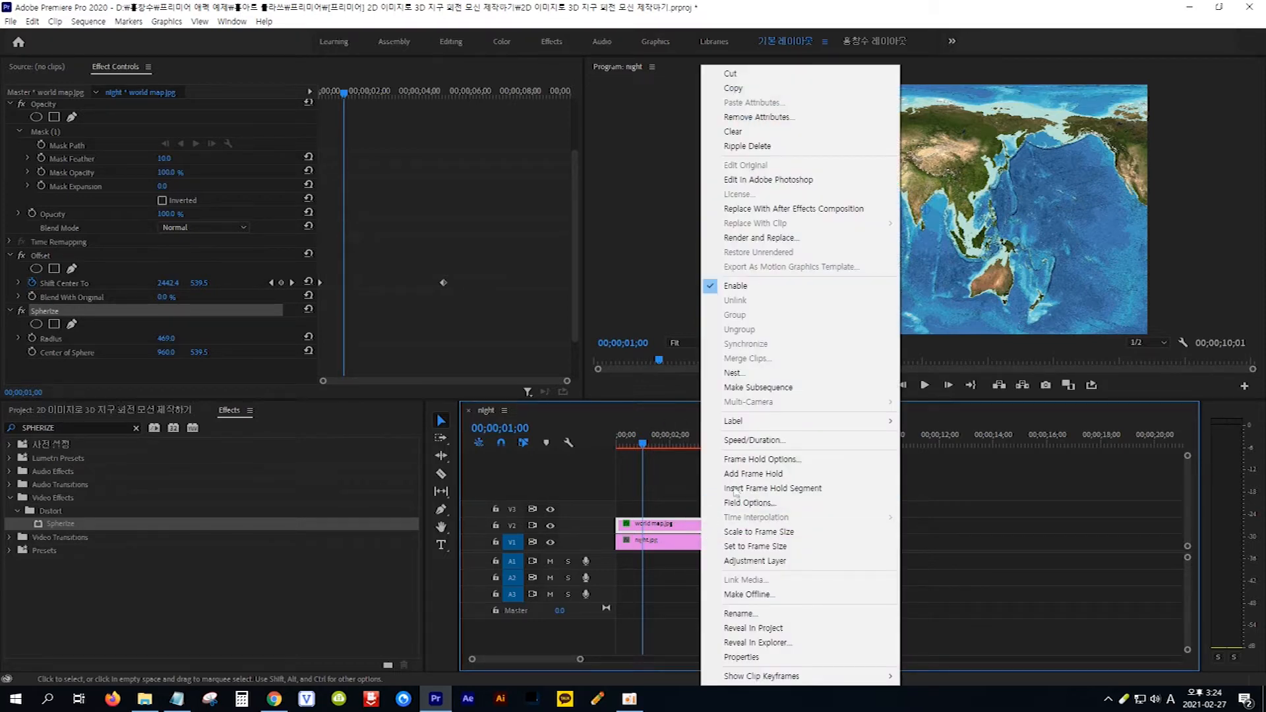
left_click(757, 377)
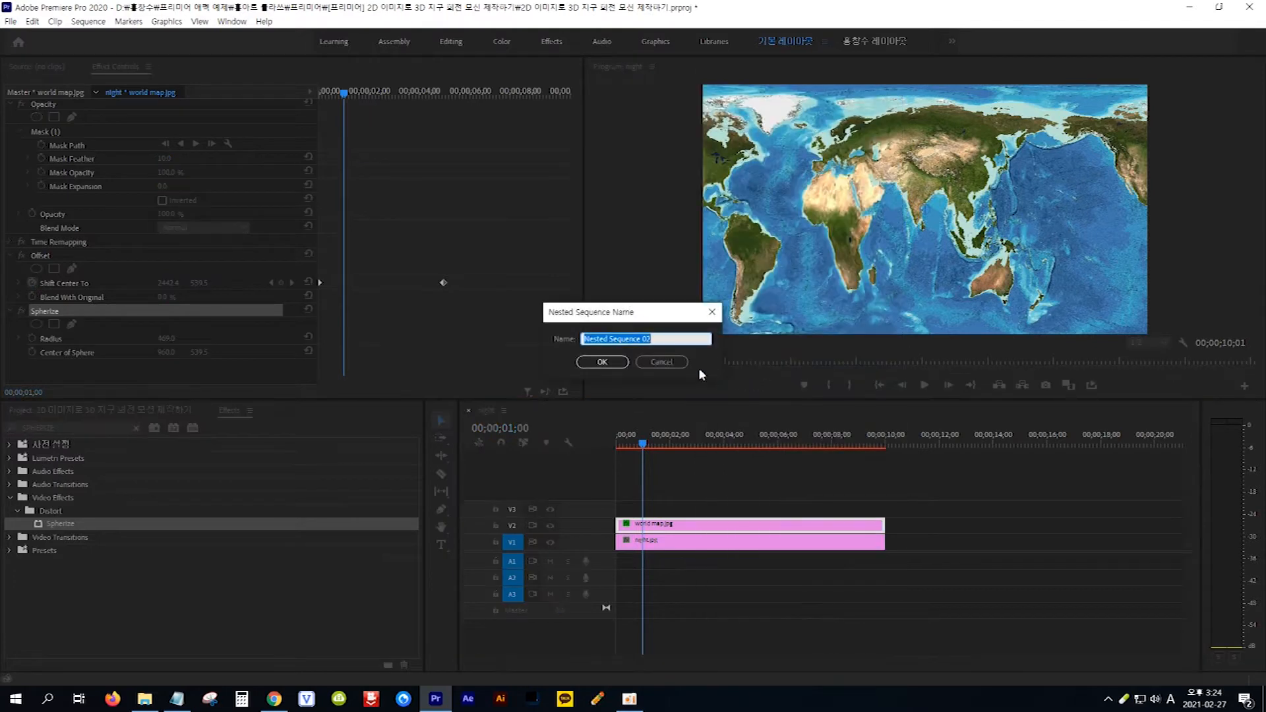
left_click(602, 362)
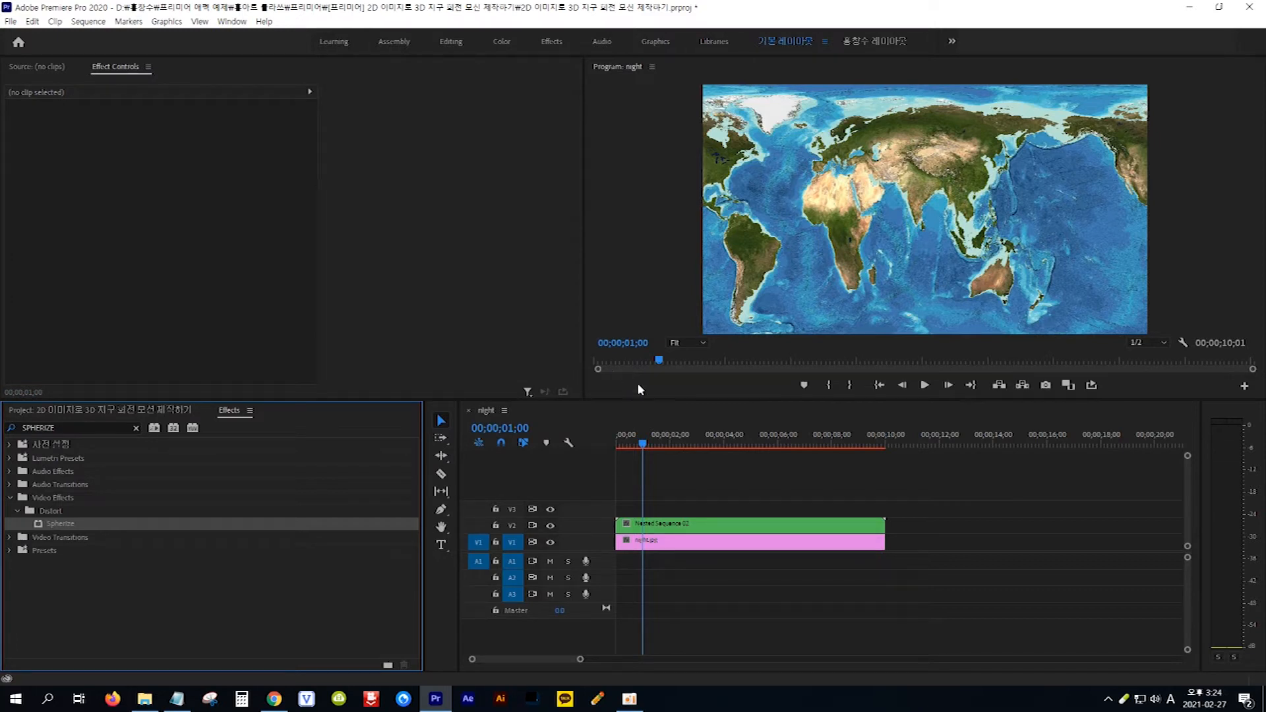
left_click(704, 473)
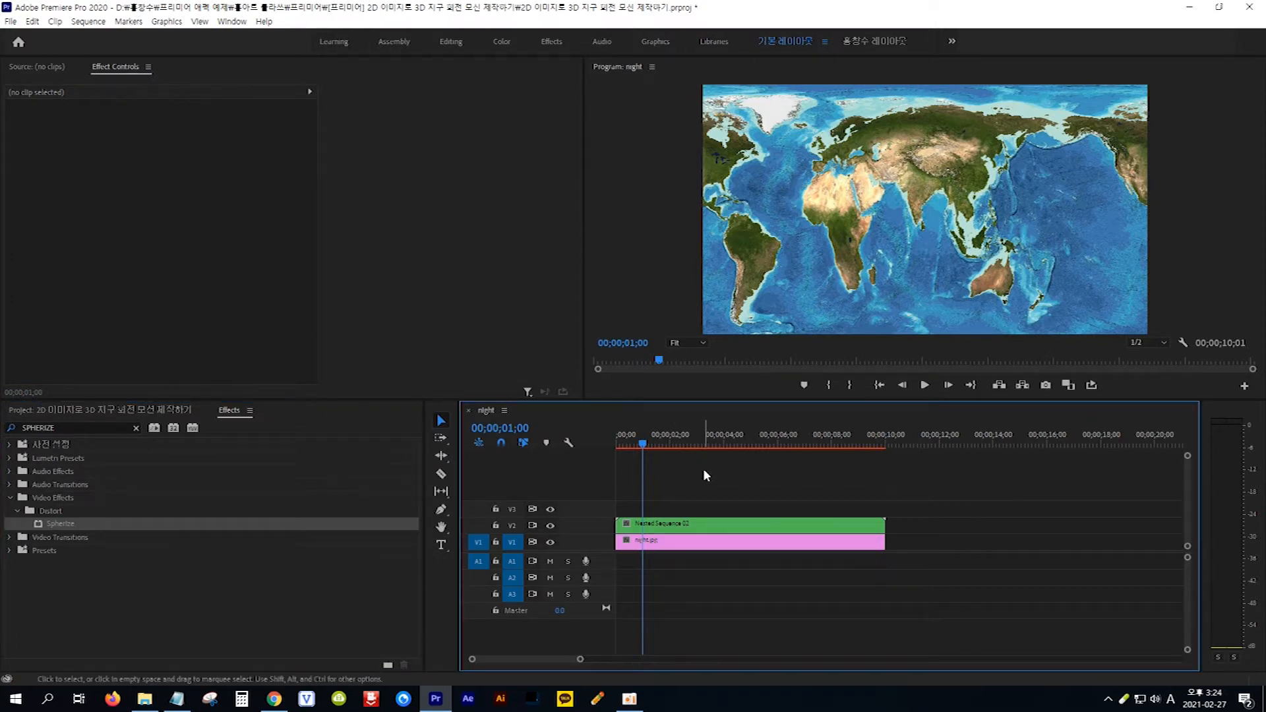
key("Home")
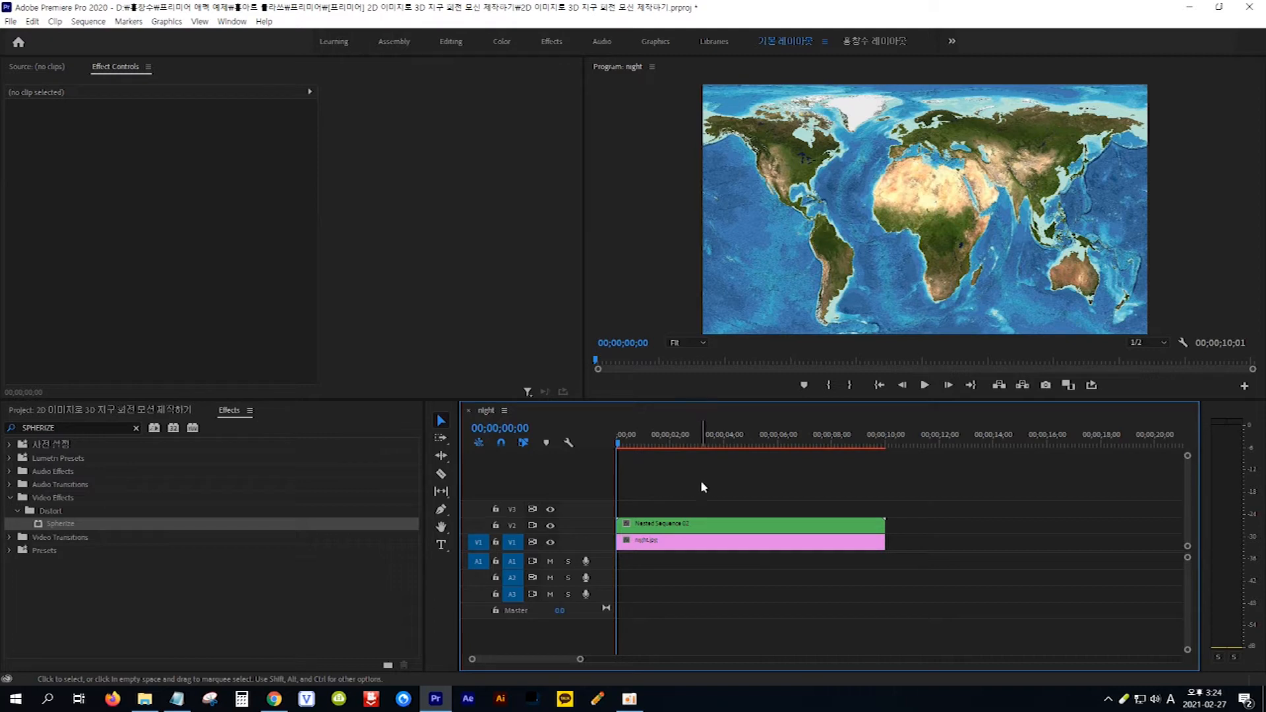
- Add an ellipse opacity mask to the nested map clip and reshape it into a circle that fits the globe's outline
left_click(698, 526)
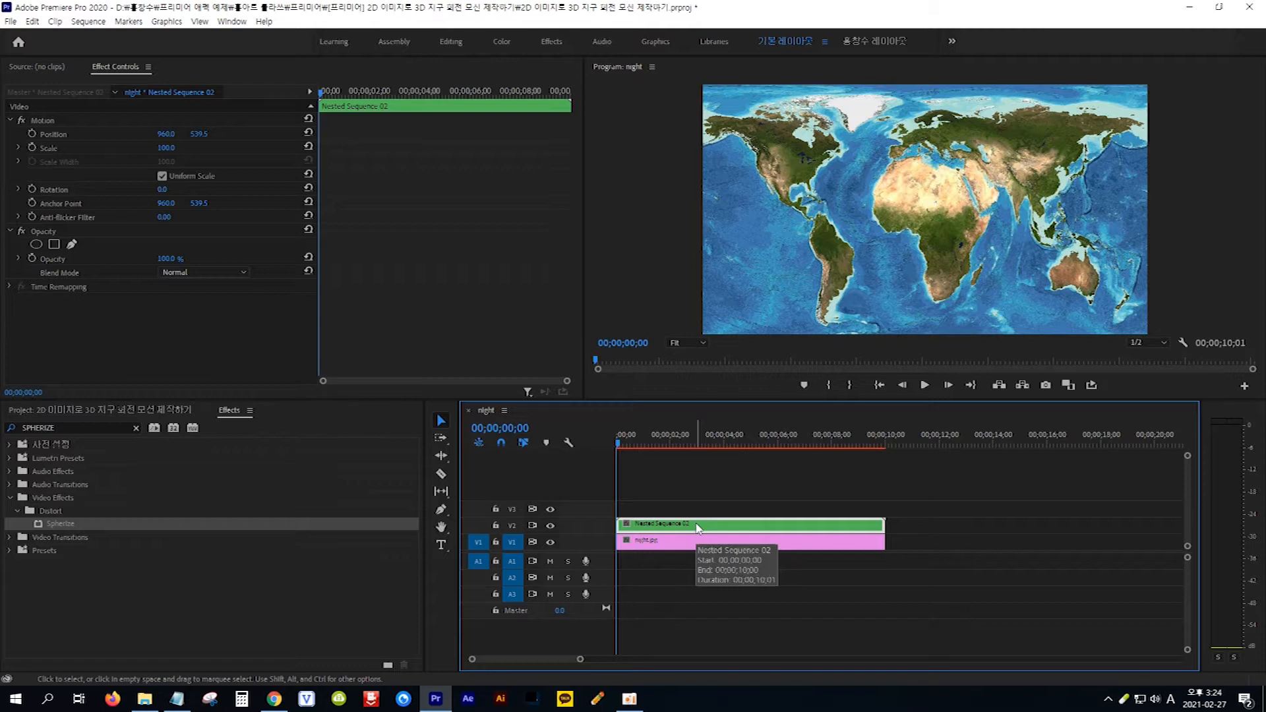
left_click(36, 244)
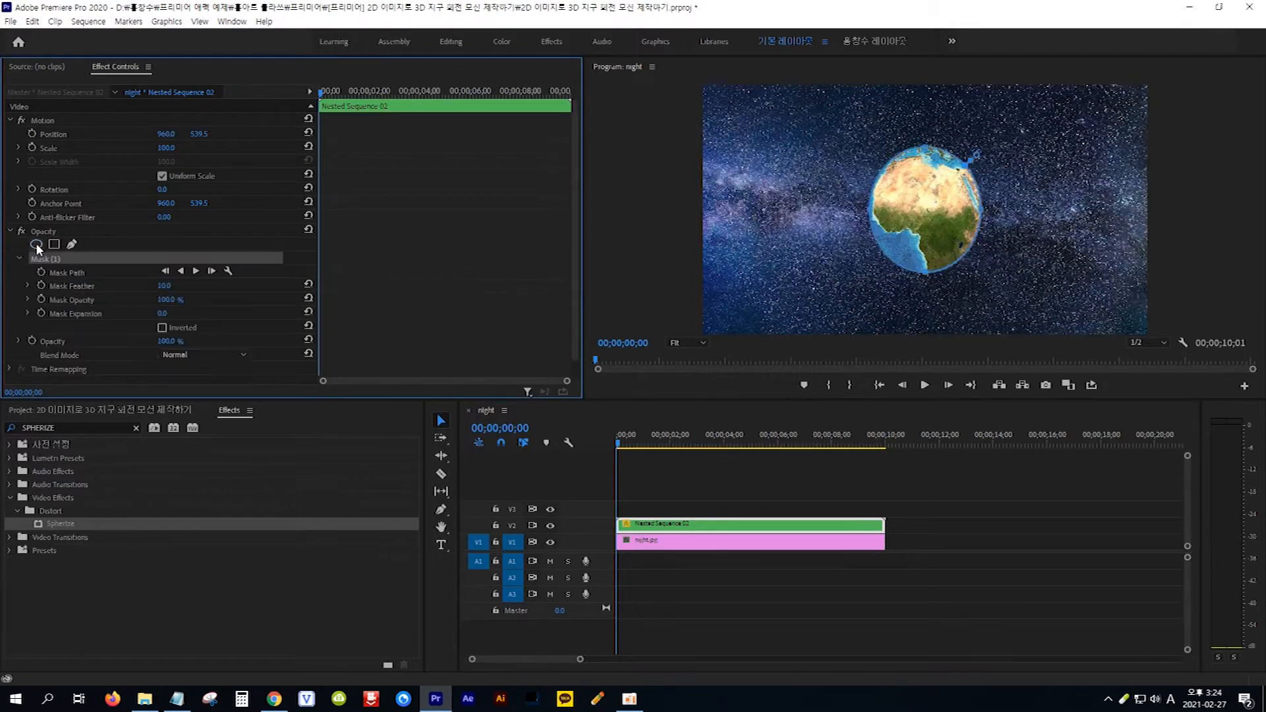
left_click(874, 221)
left_click_drag(871, 221, 828, 223)
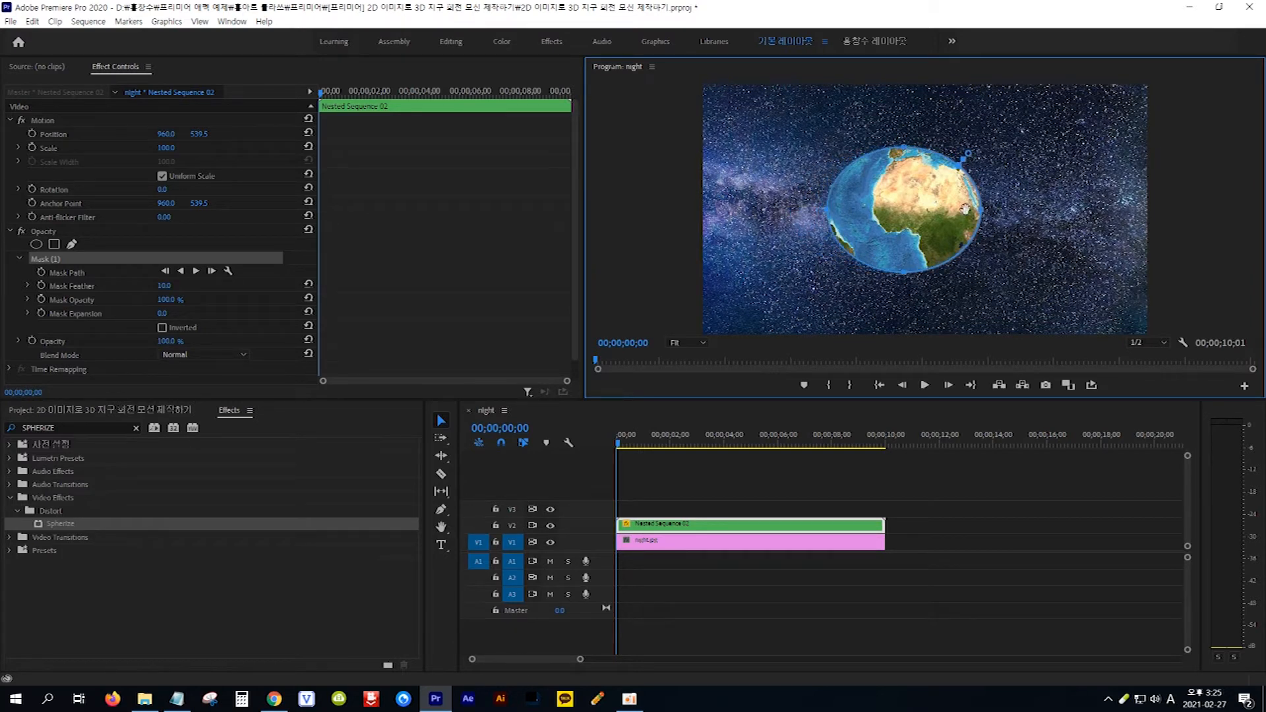
left_click_drag(985, 213, 1024, 213)
left_click_drag(937, 153, 926, 111)
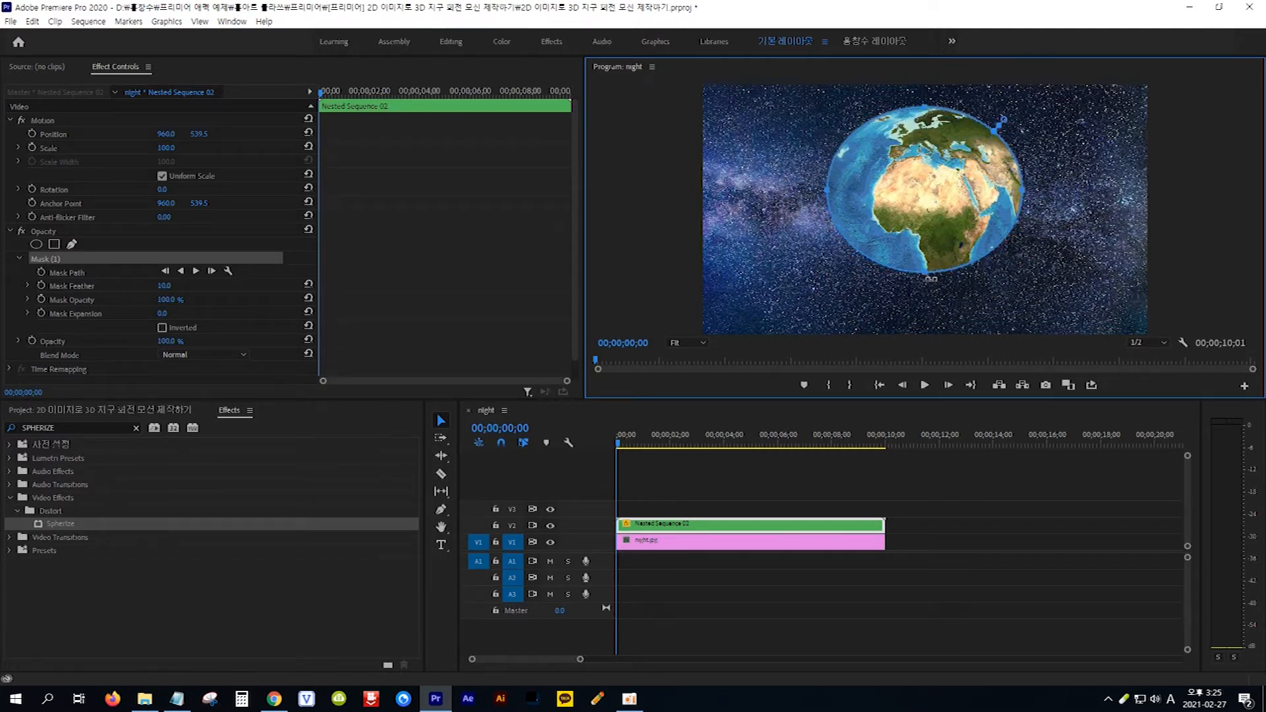
left_click_drag(927, 274, 931, 306)
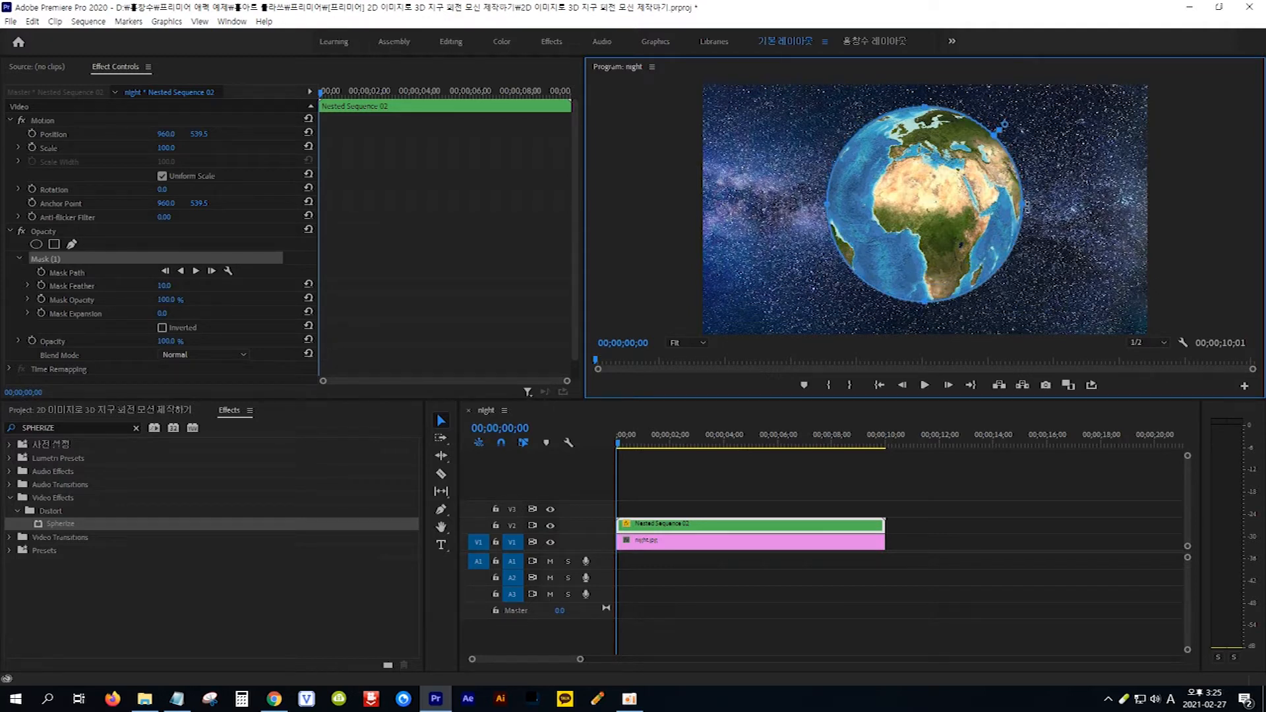
left_click_drag(1025, 207, 1028, 205)
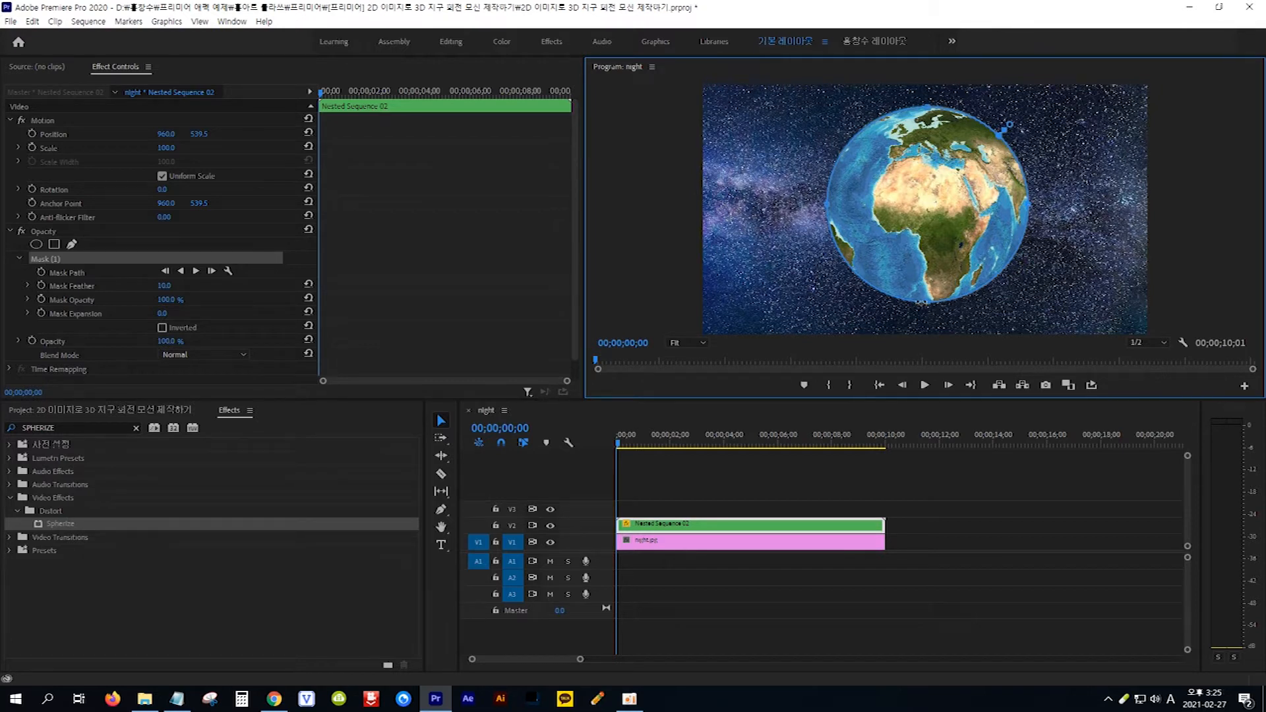
left_click_drag(926, 304, 929, 311)
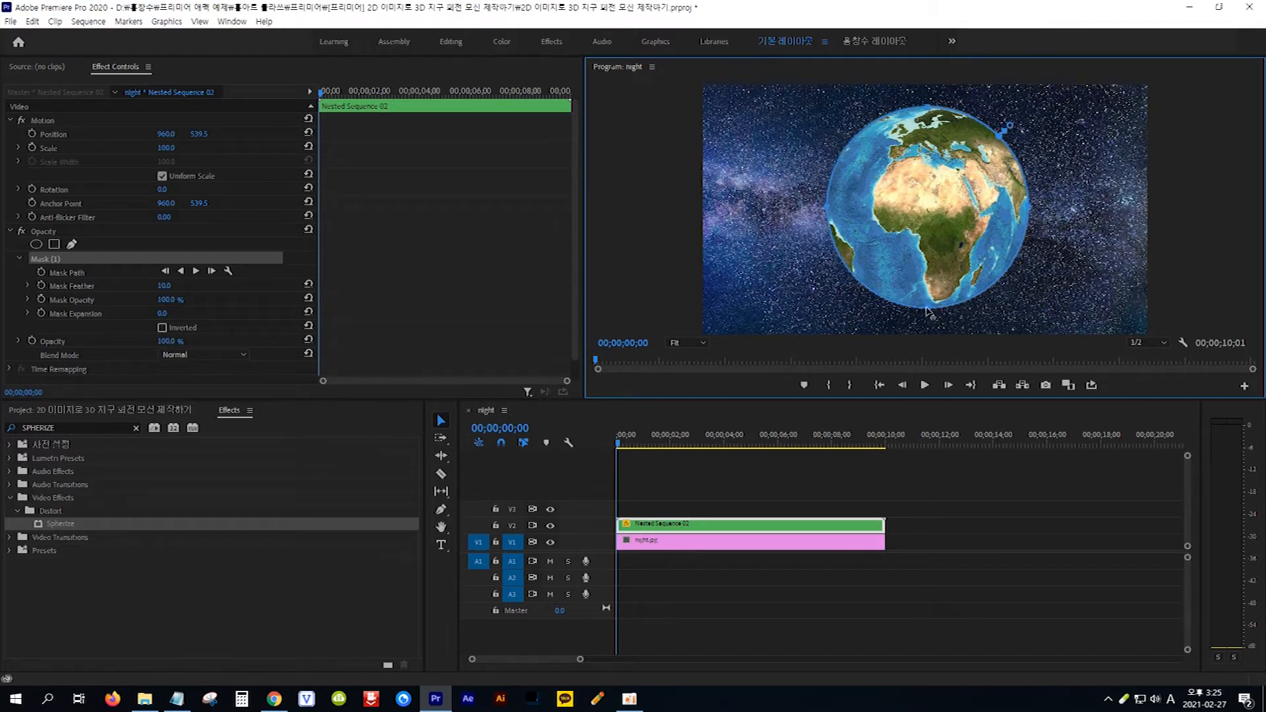
left_click_drag(829, 211, 822, 210)
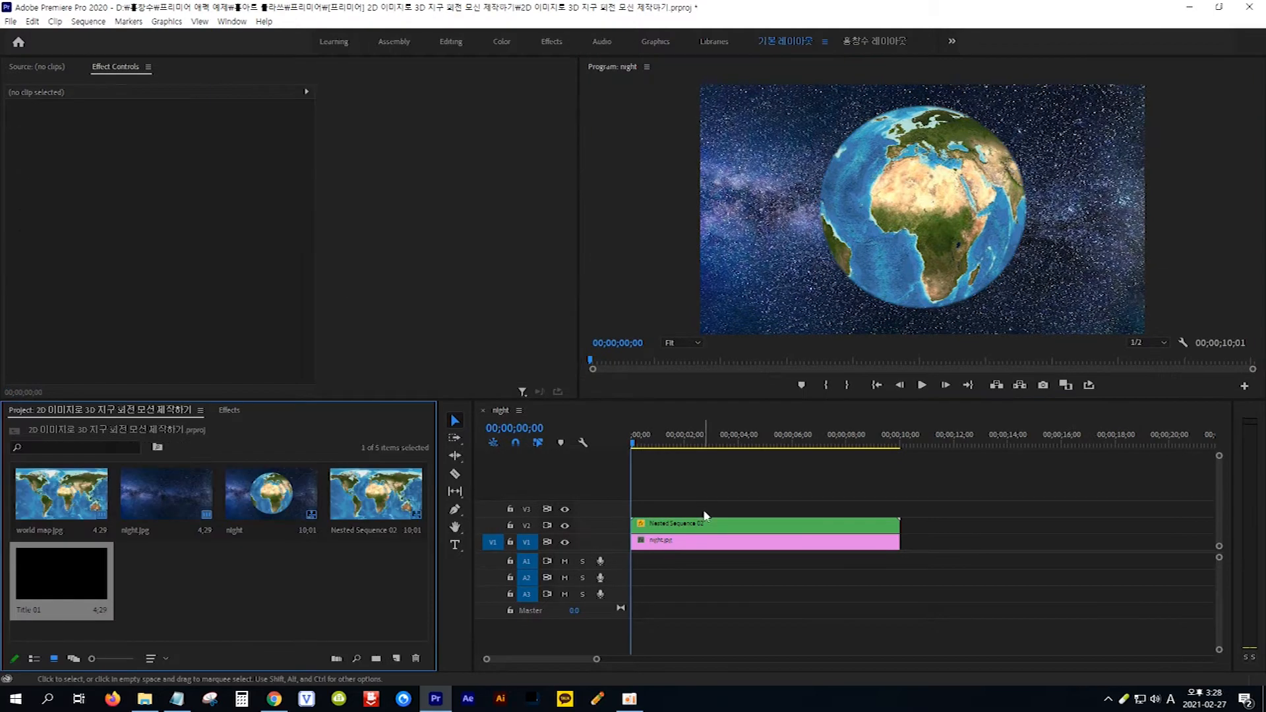
- Set the Mask Feather of the nested clip's opacity mask to 0
left_click(724, 527)
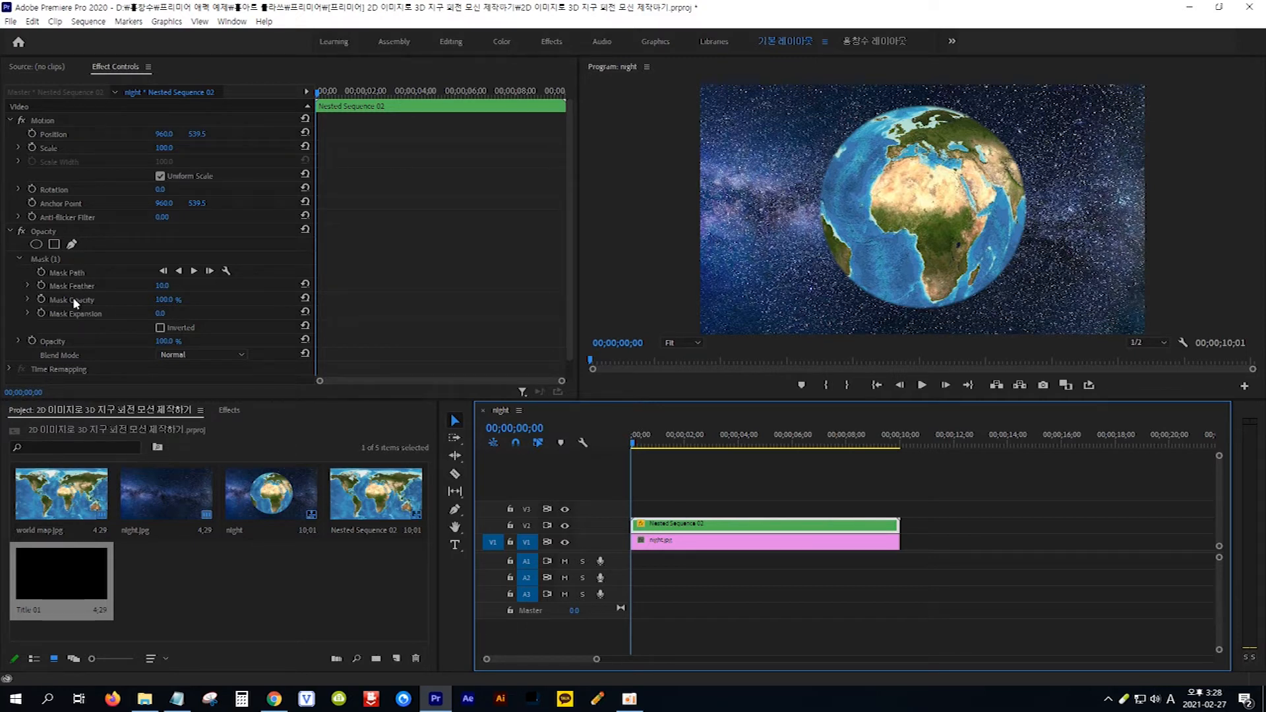
left_click(160, 286)
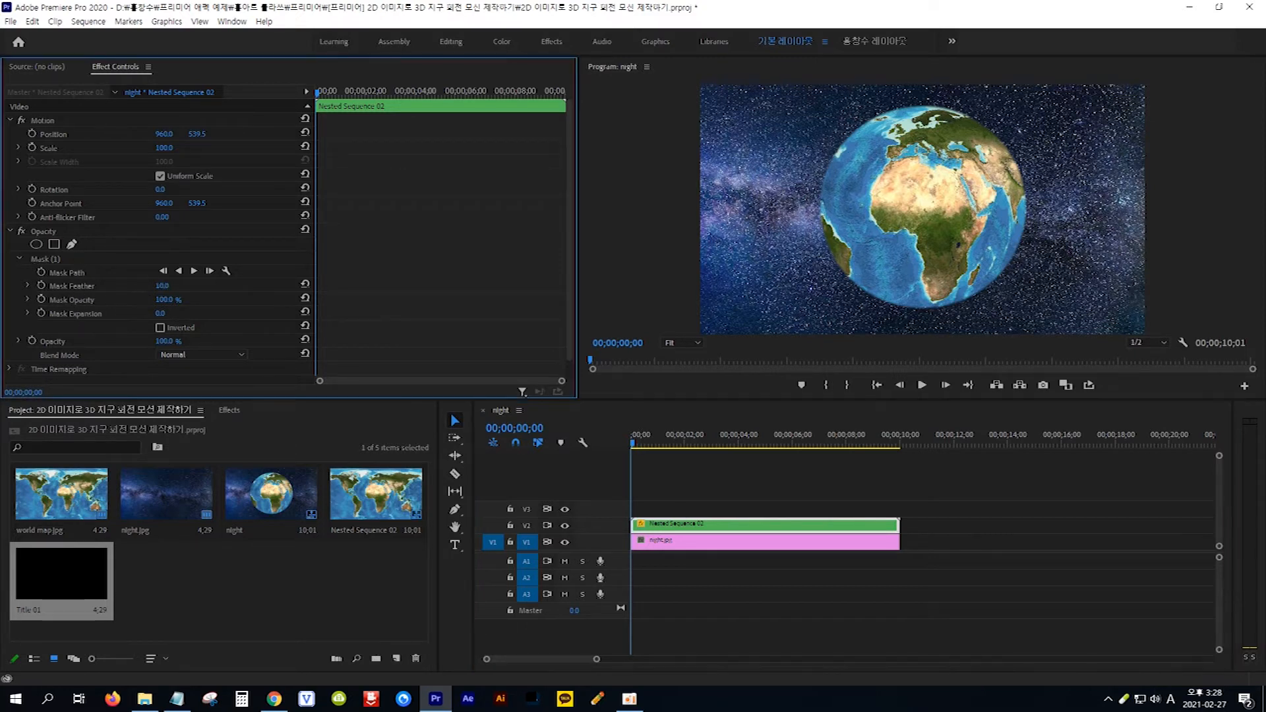
type("0")
key("Return")
- Create a new legacy title with the default video settings and name
left_click(11, 21)
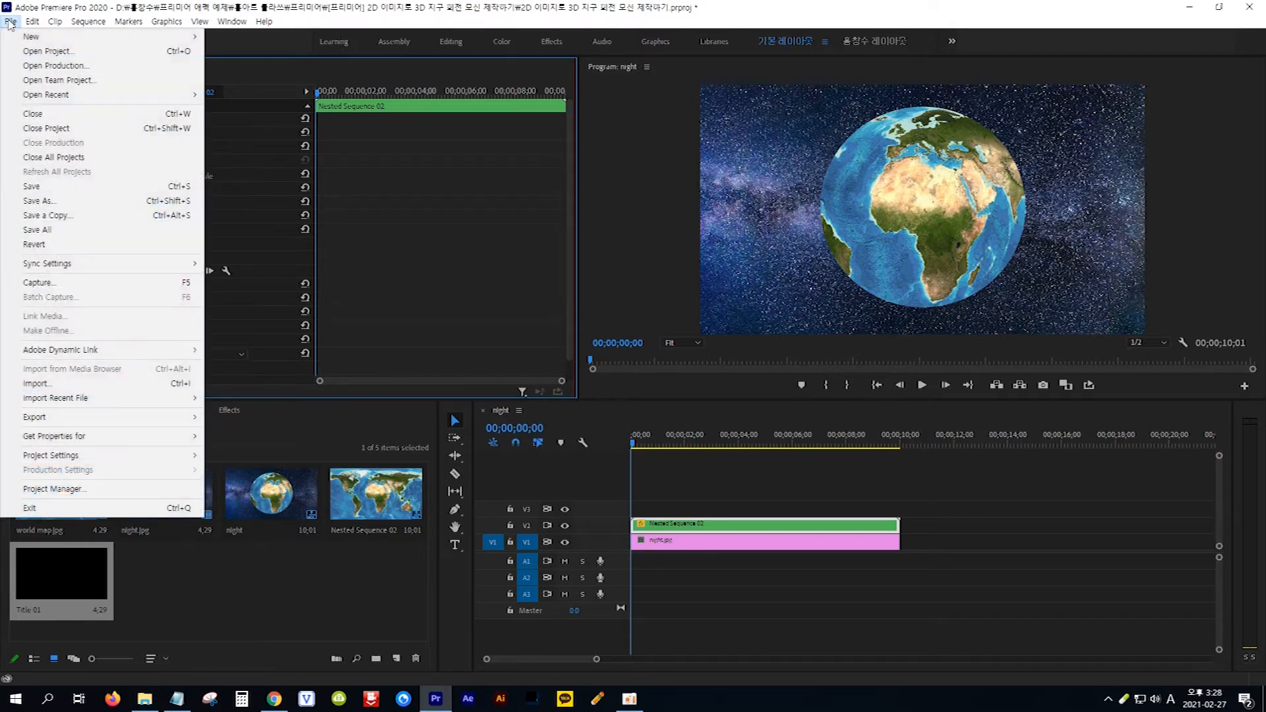
mouse_move(71, 39)
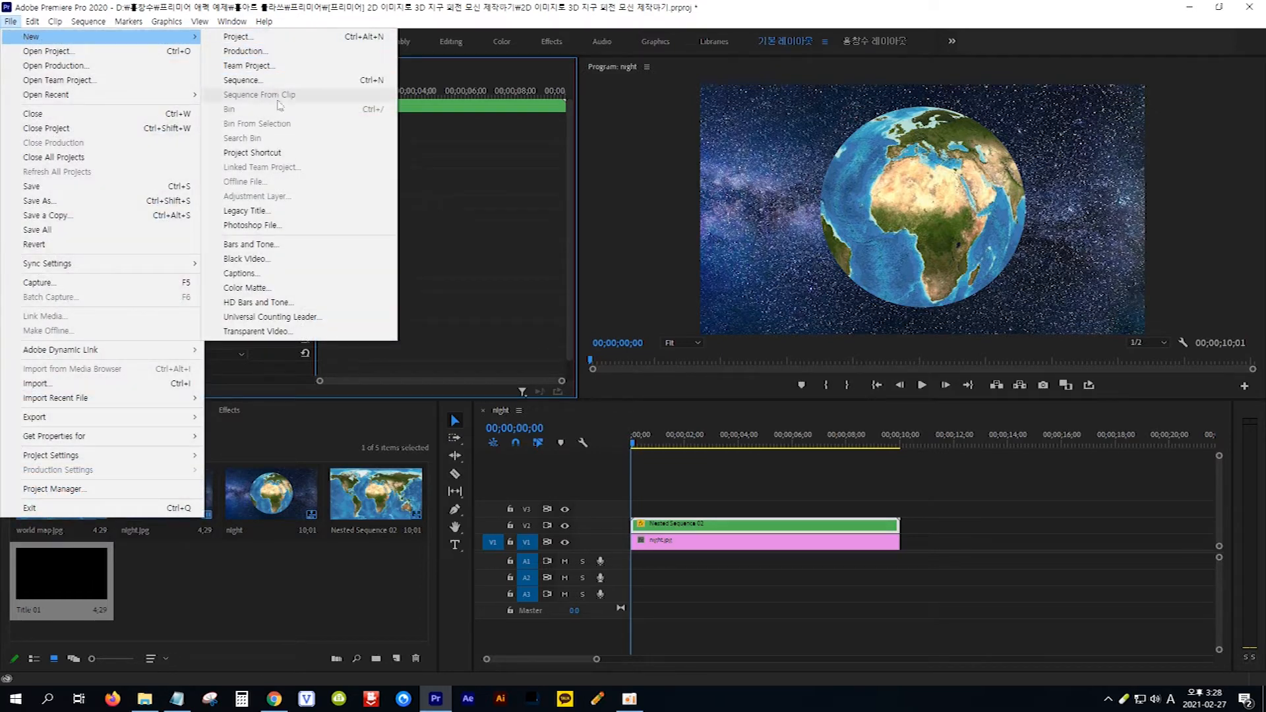
left_click(292, 210)
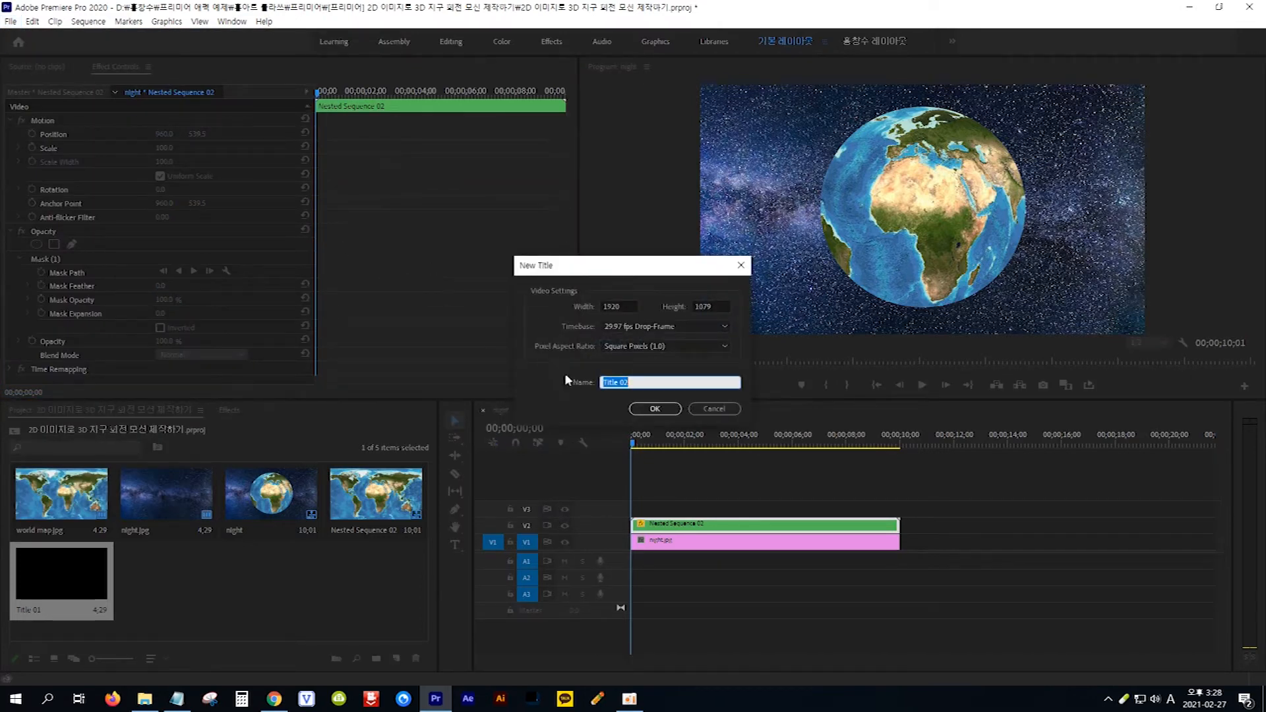
left_click(655, 409)
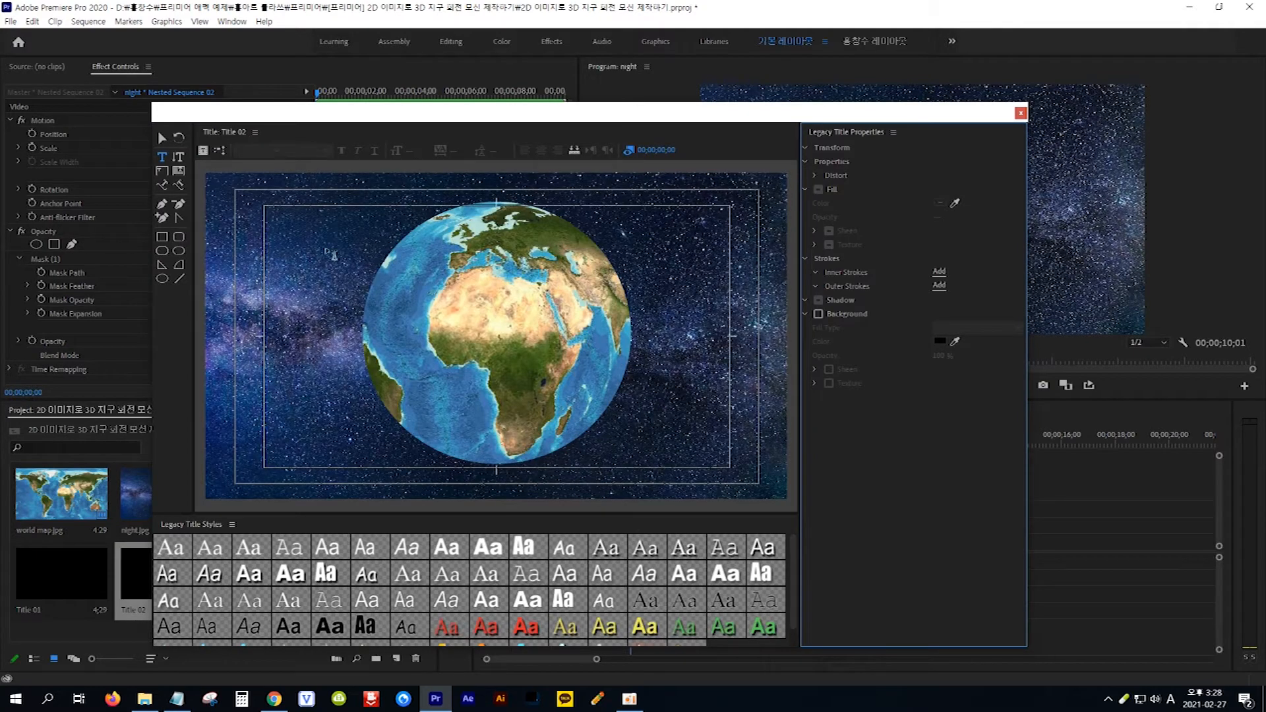
- Add a text line to the title over the globe and enter the person's full name in capitals
left_click(165, 161)
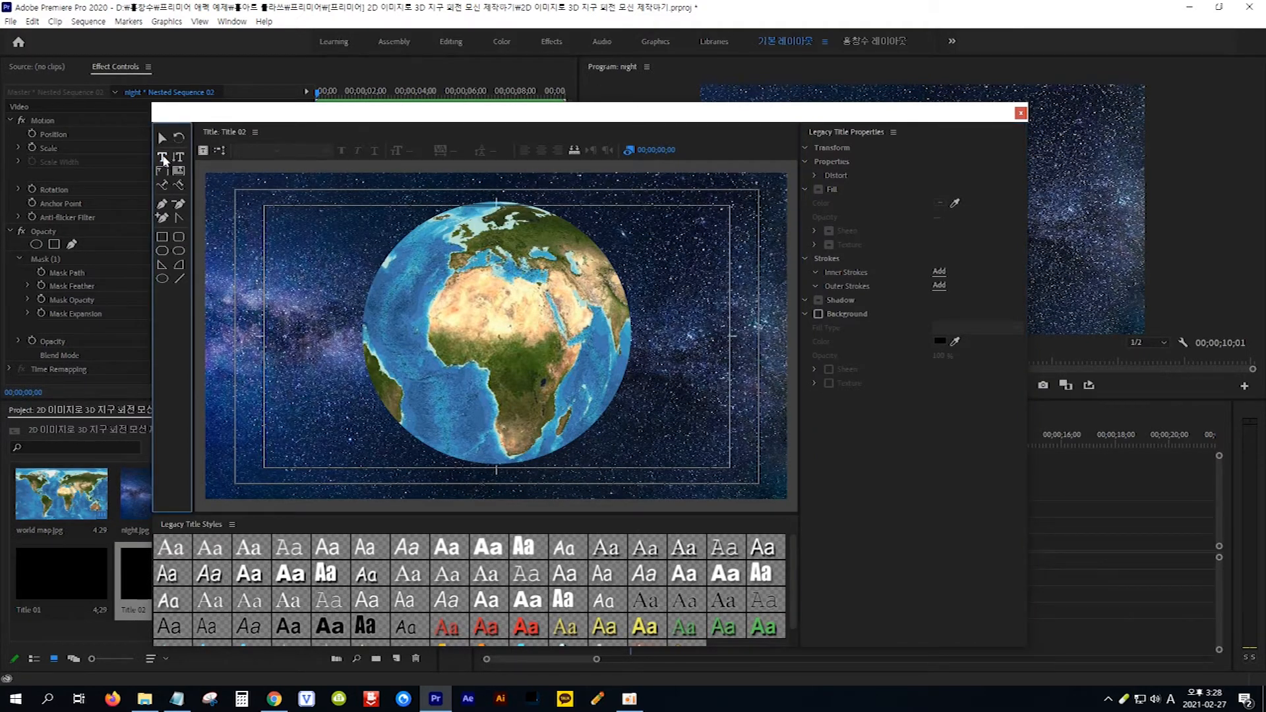
left_click(285, 341)
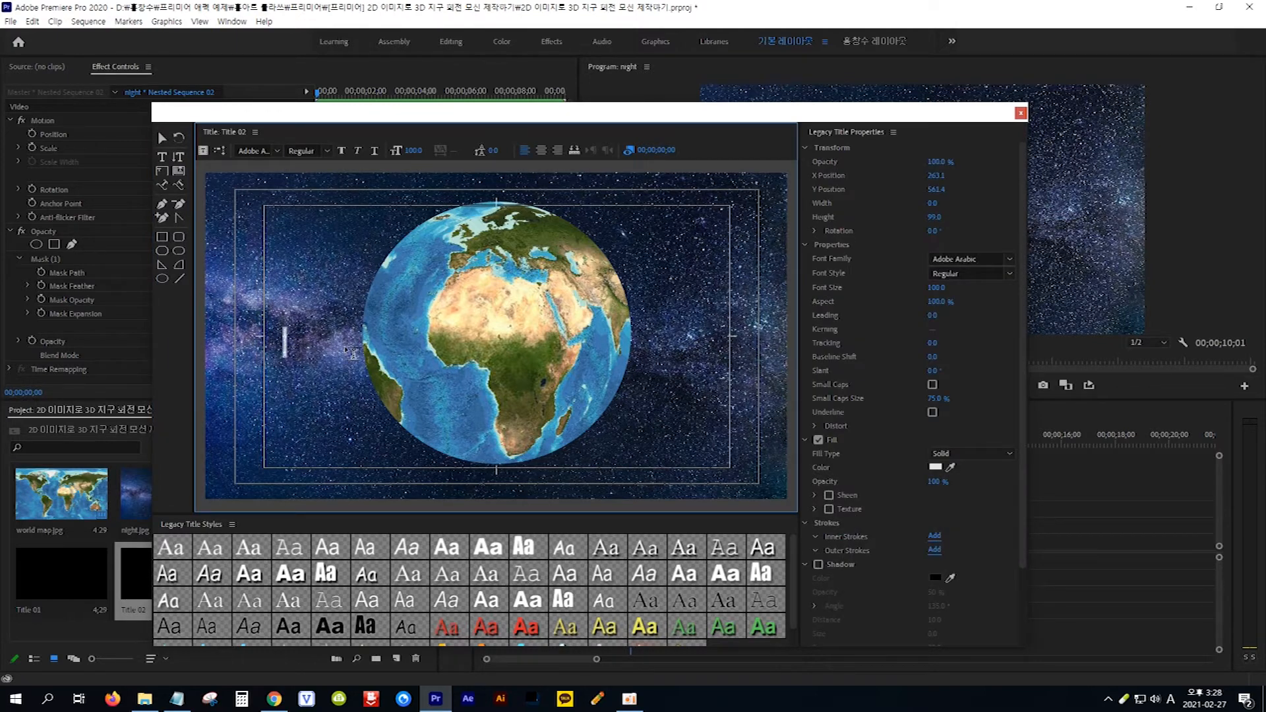
type("h")
key("BackSpace")
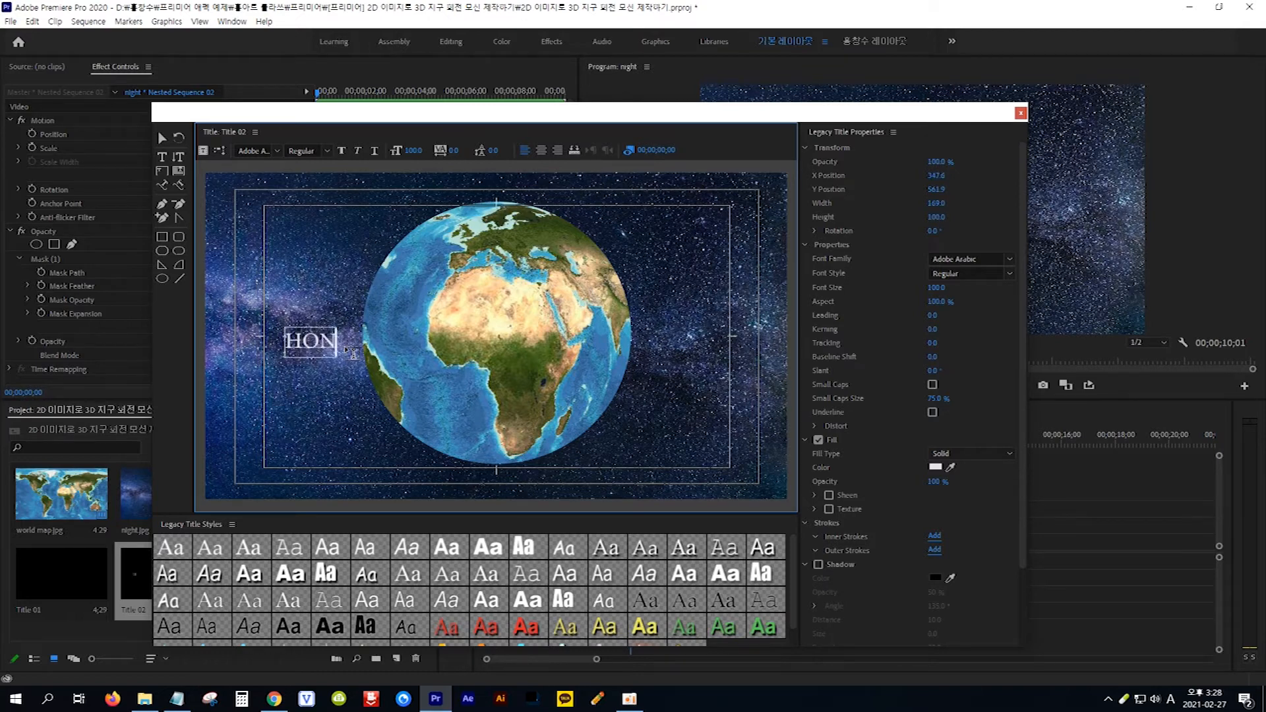
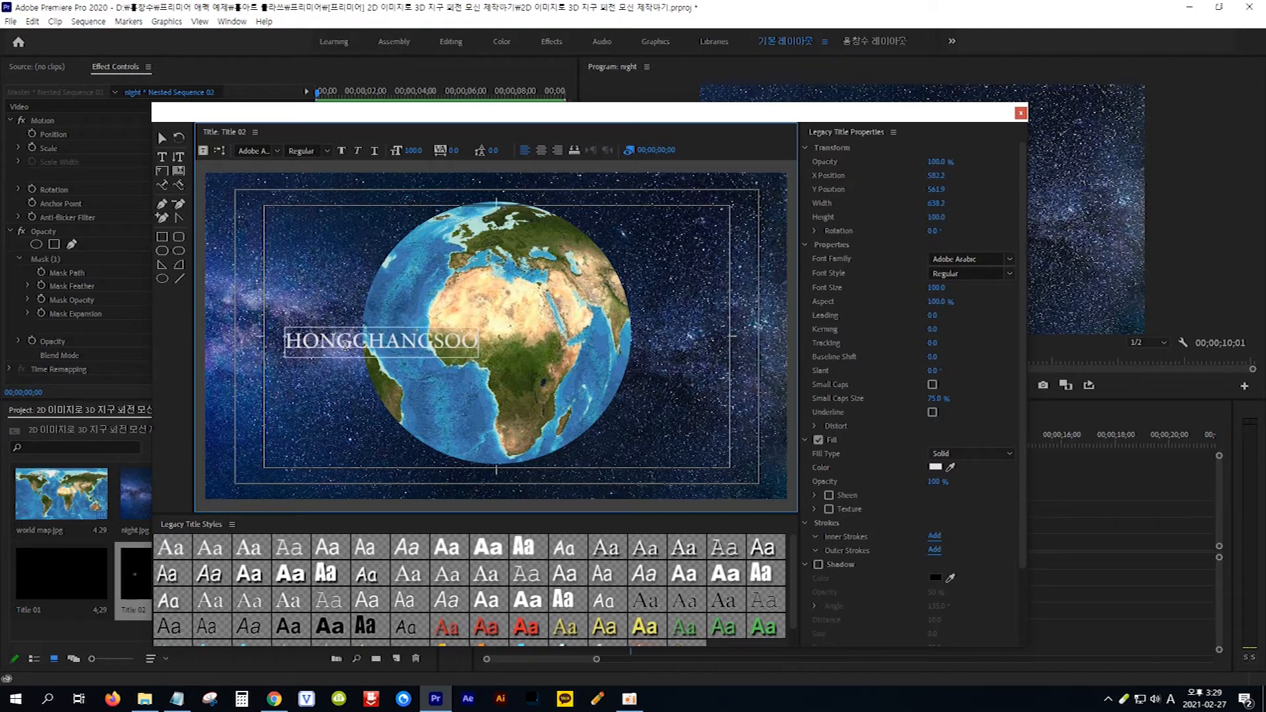
- Set the title text's font to STHupo and its font size to 185
left_click(161, 139)
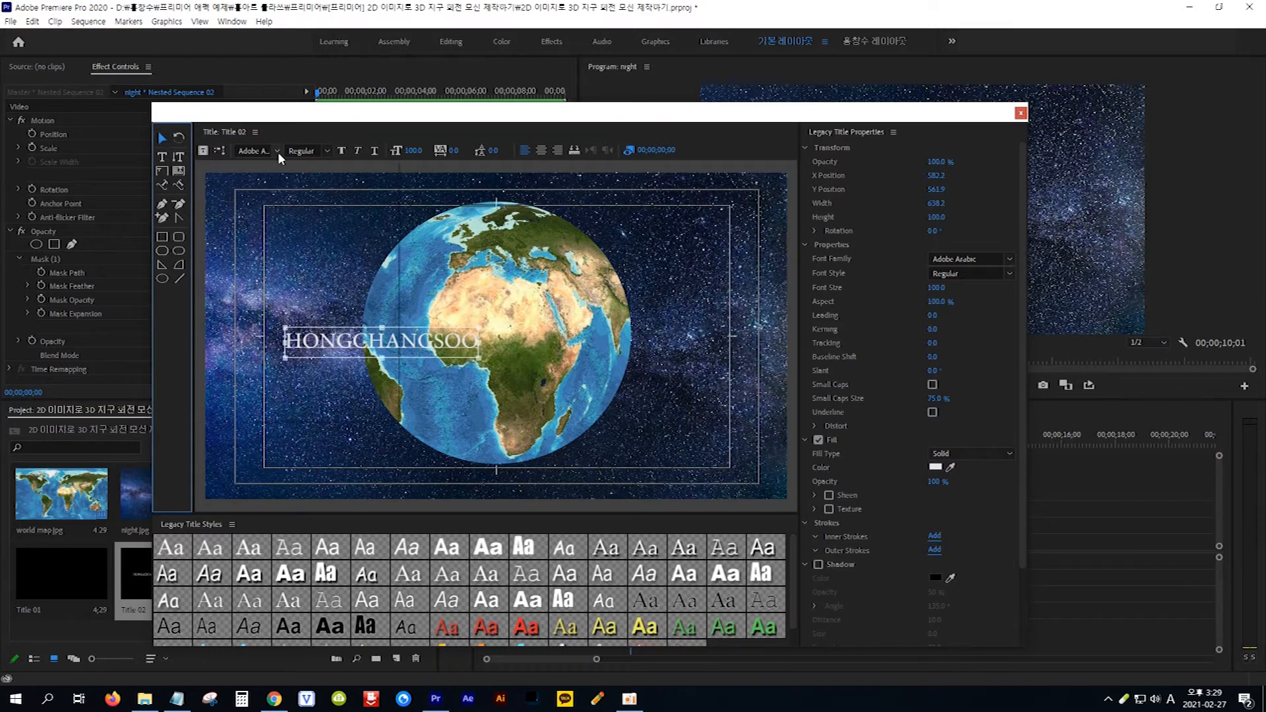
left_click(278, 151)
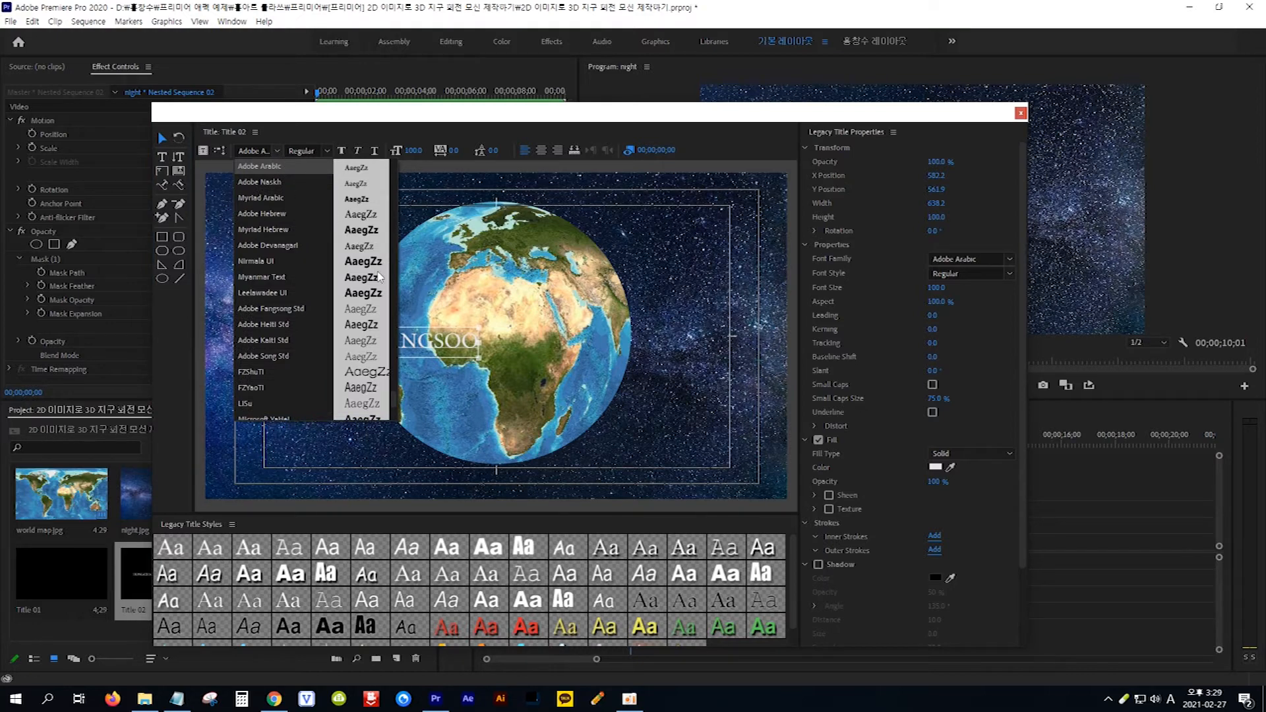
scroll(375, 264, "down", 4)
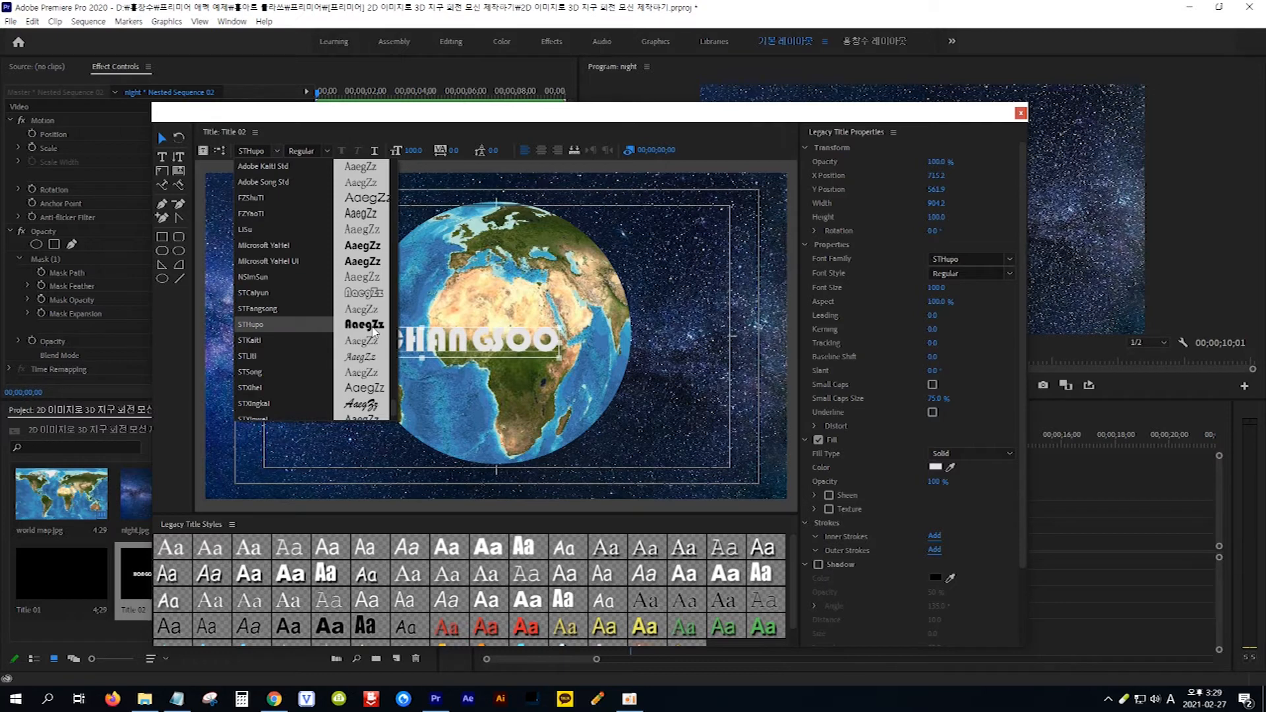
left_click(414, 151)
left_click_drag(413, 151, 470, 151)
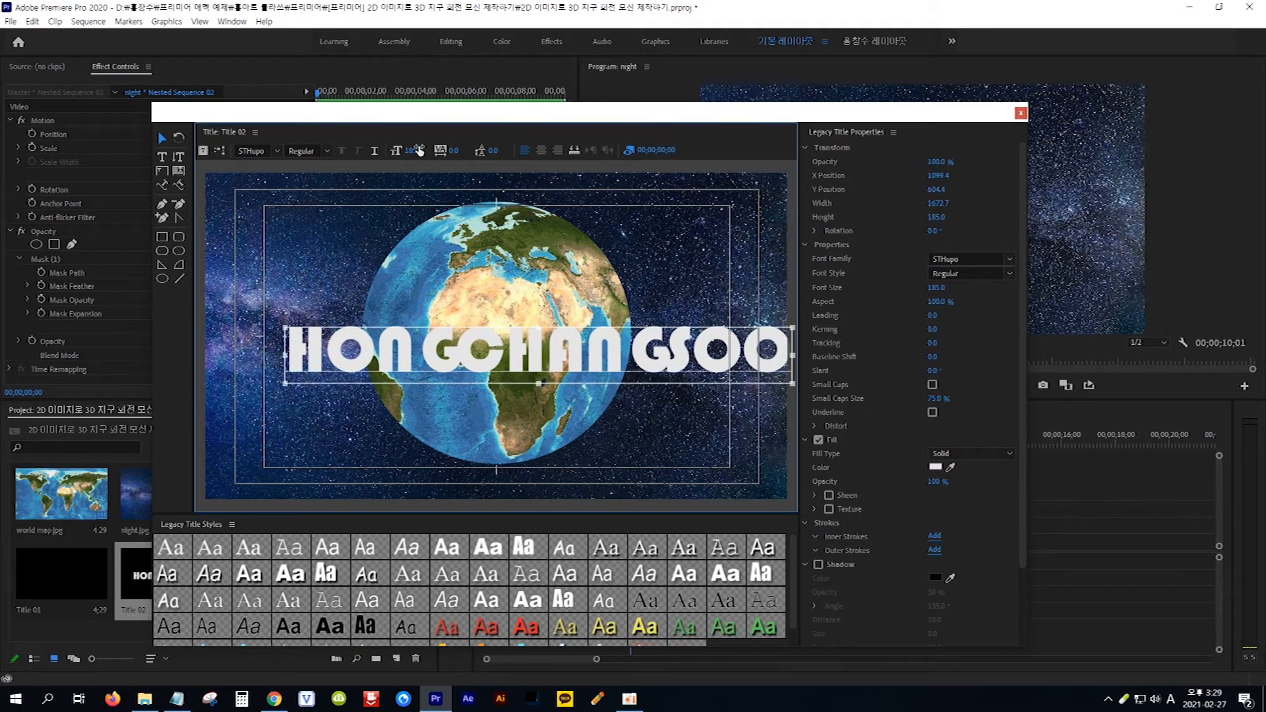
- Centre the title text over the globe, apply the Arial Black gold style, and close the title editor
left_click_drag(576, 362, 537, 345)
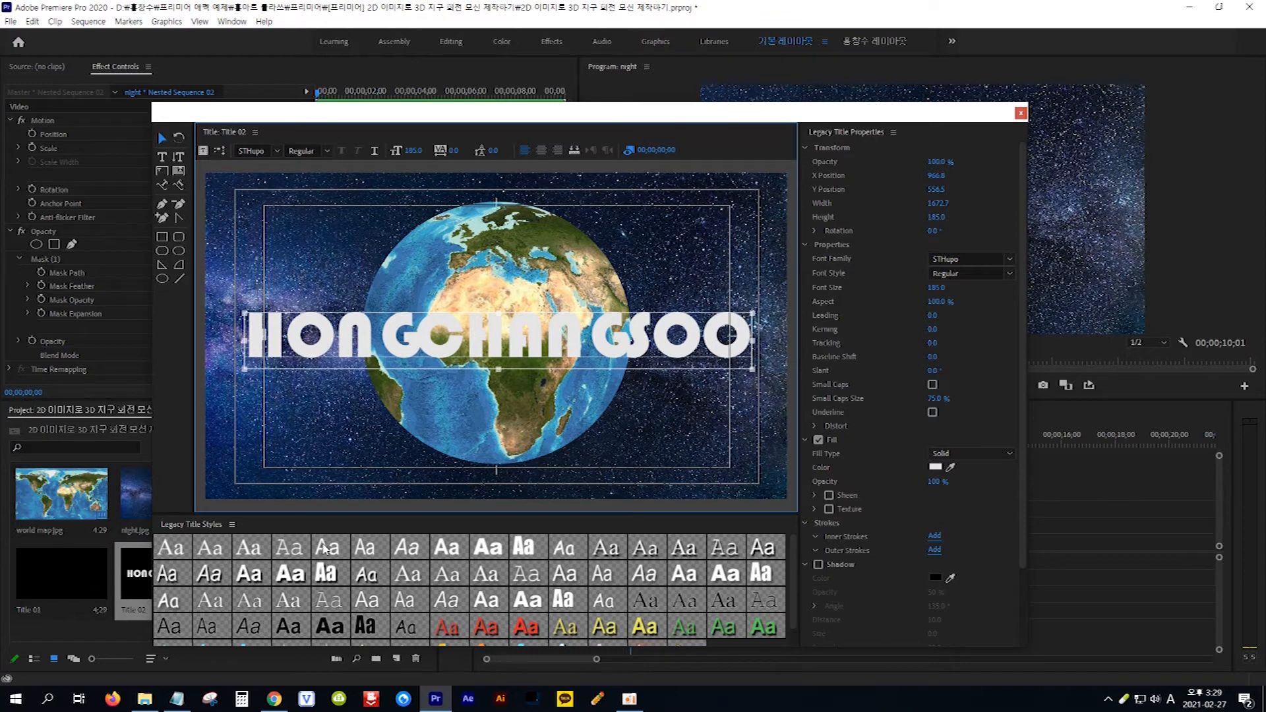
scroll(323, 549, "down", 1)
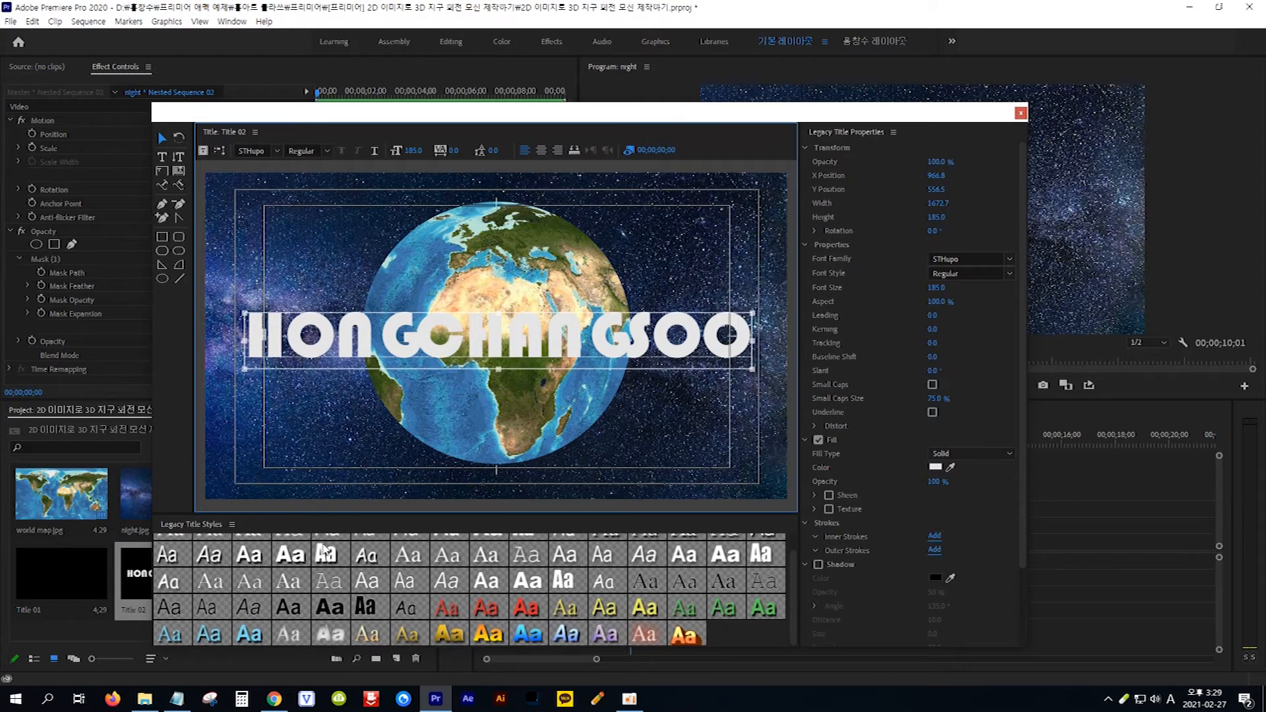
left_click(453, 637)
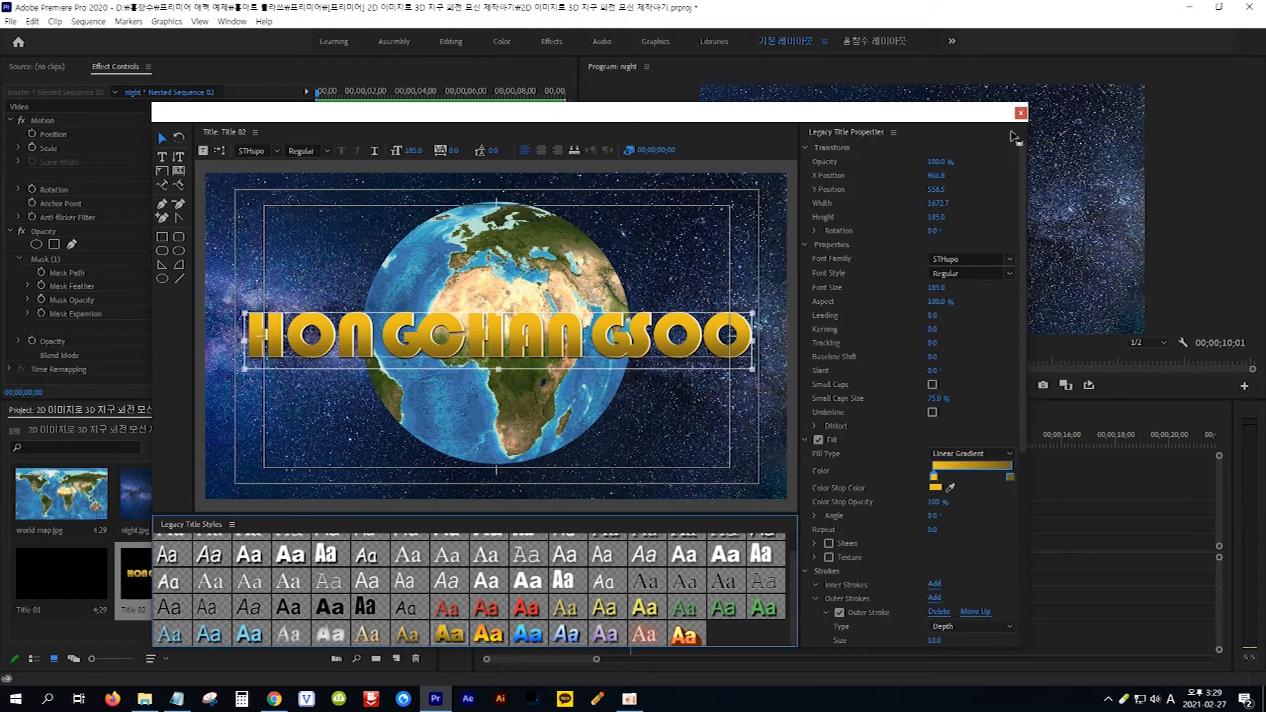
left_click(1020, 113)
left_click(1020, 114)
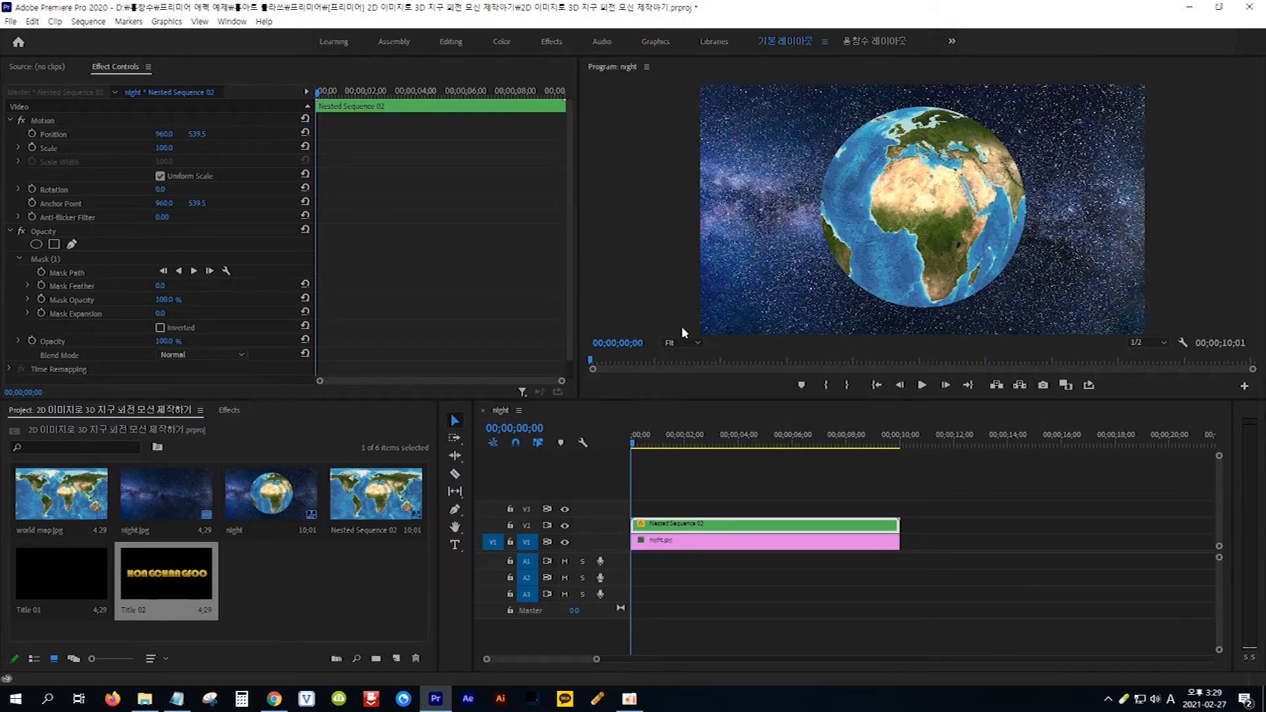
- Place Title 02 on track V3 at the sequence start and extend it to match the end of the clips below
left_click_drag(167, 576, 628, 510)
left_click_drag(760, 506, 898, 509)
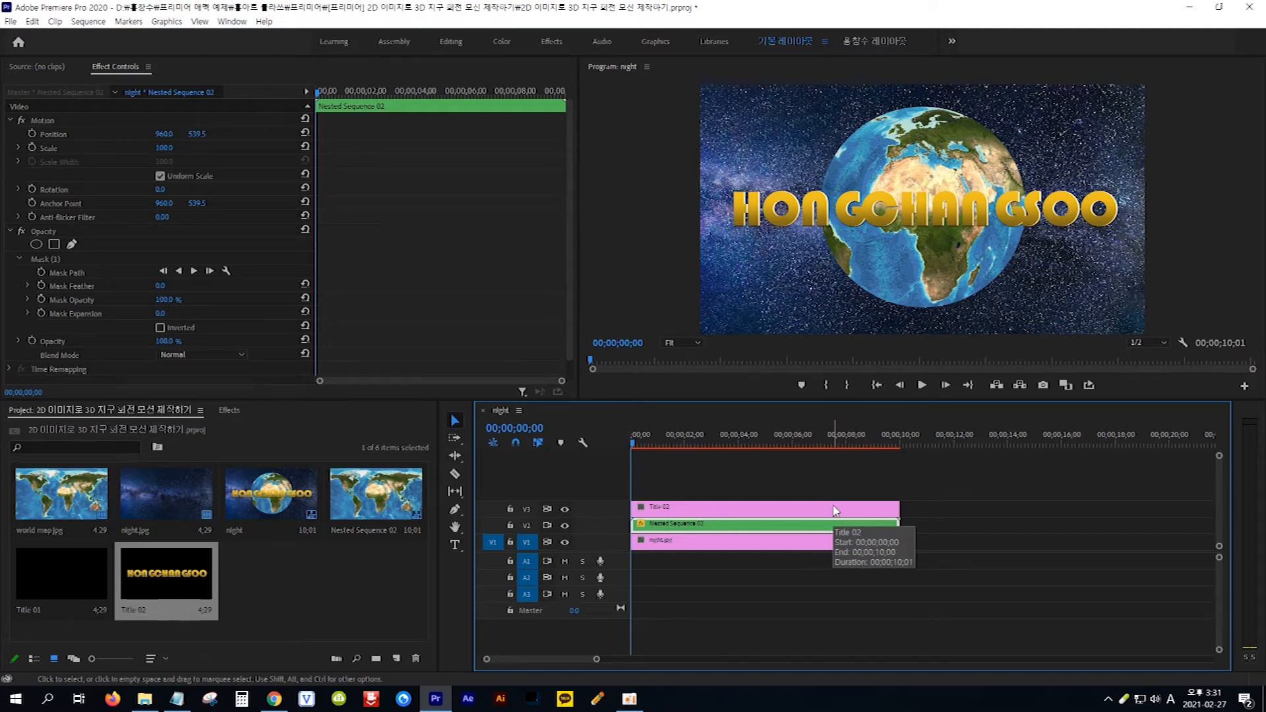
- Copy the word OFFSET from the Notepad notes, search the effects for it, and apply Offset to the Title 02 clip
left_click(177, 701)
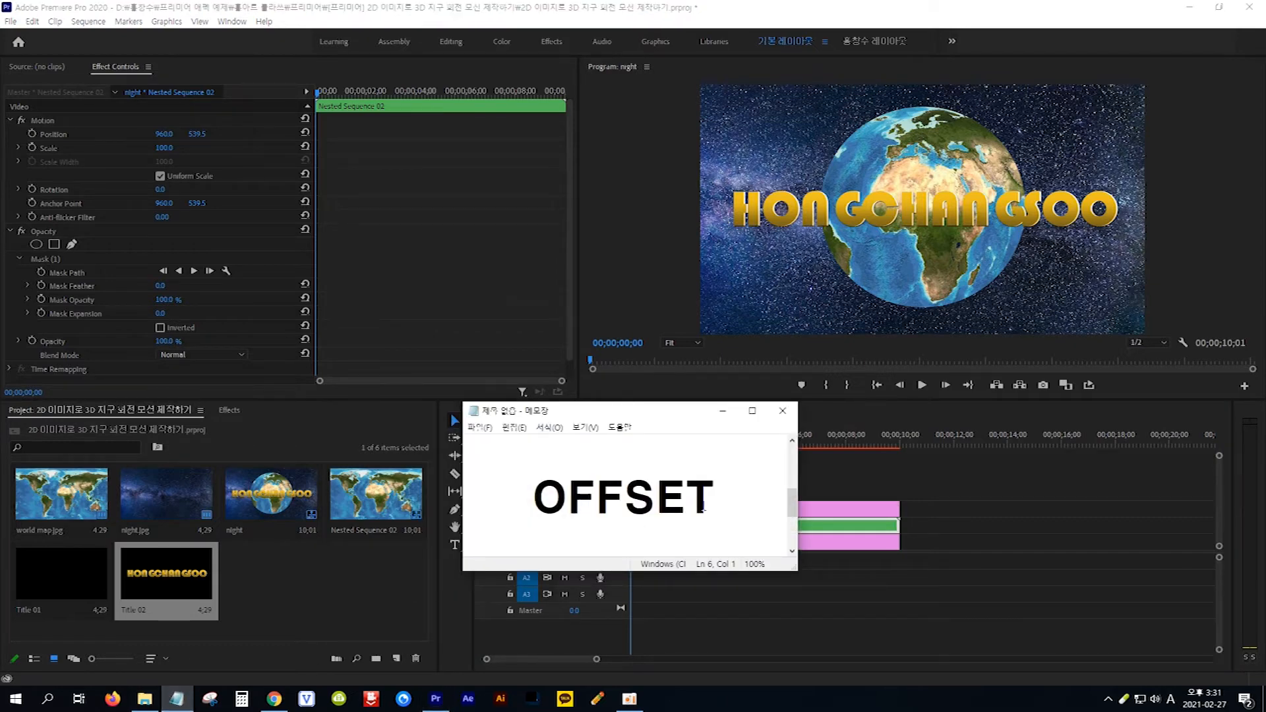
left_click_drag(721, 499, 543, 495)
key("ctrl+c")
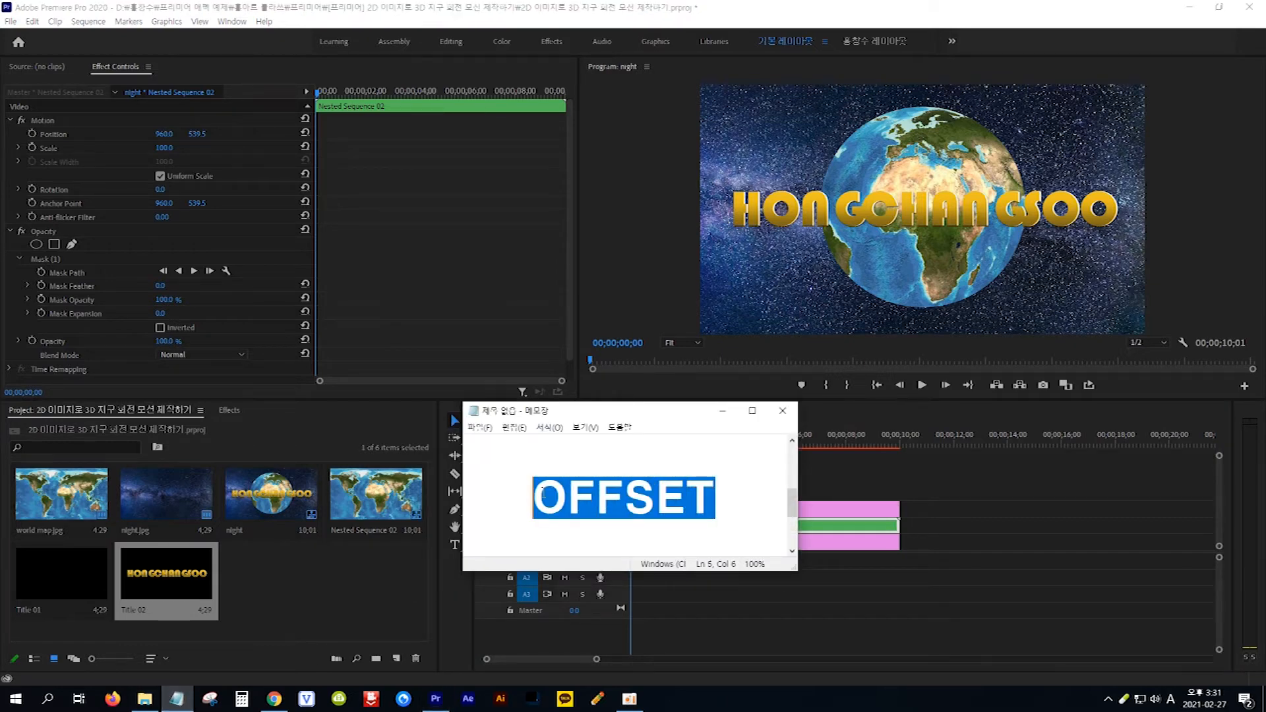
left_click(231, 410)
left_click_drag(77, 428, 2, 430)
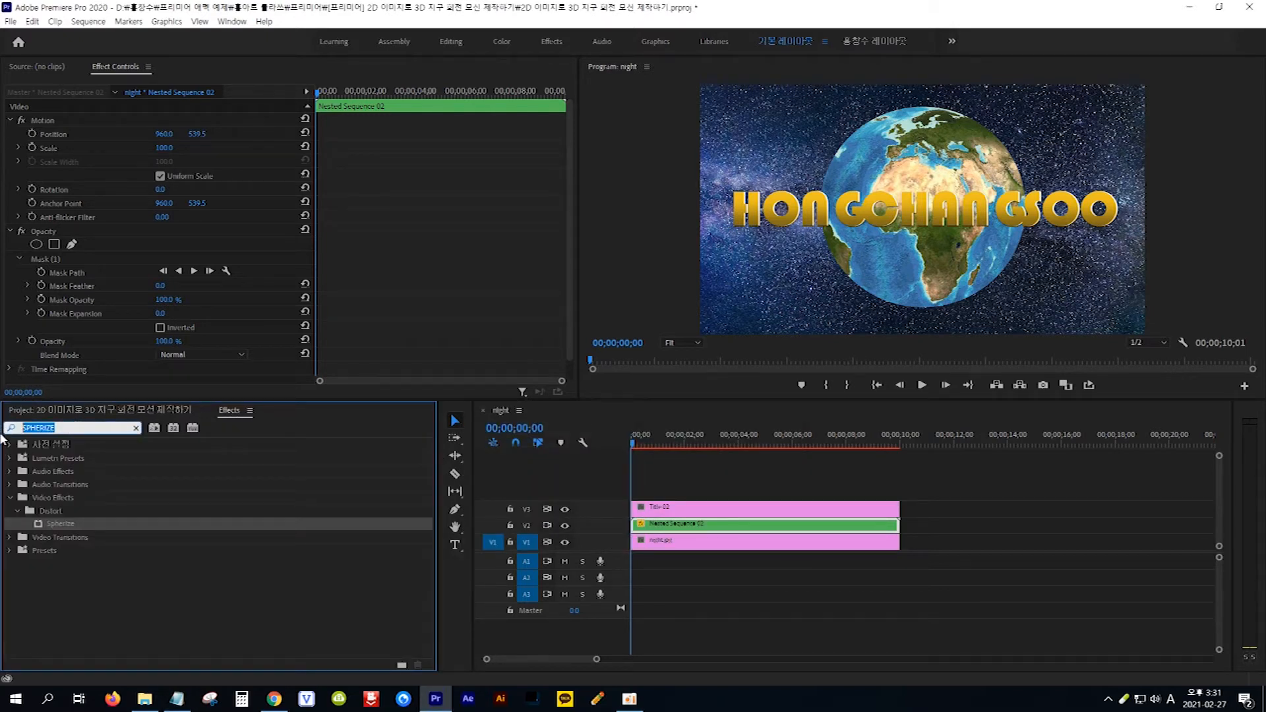
key("ctrl+v")
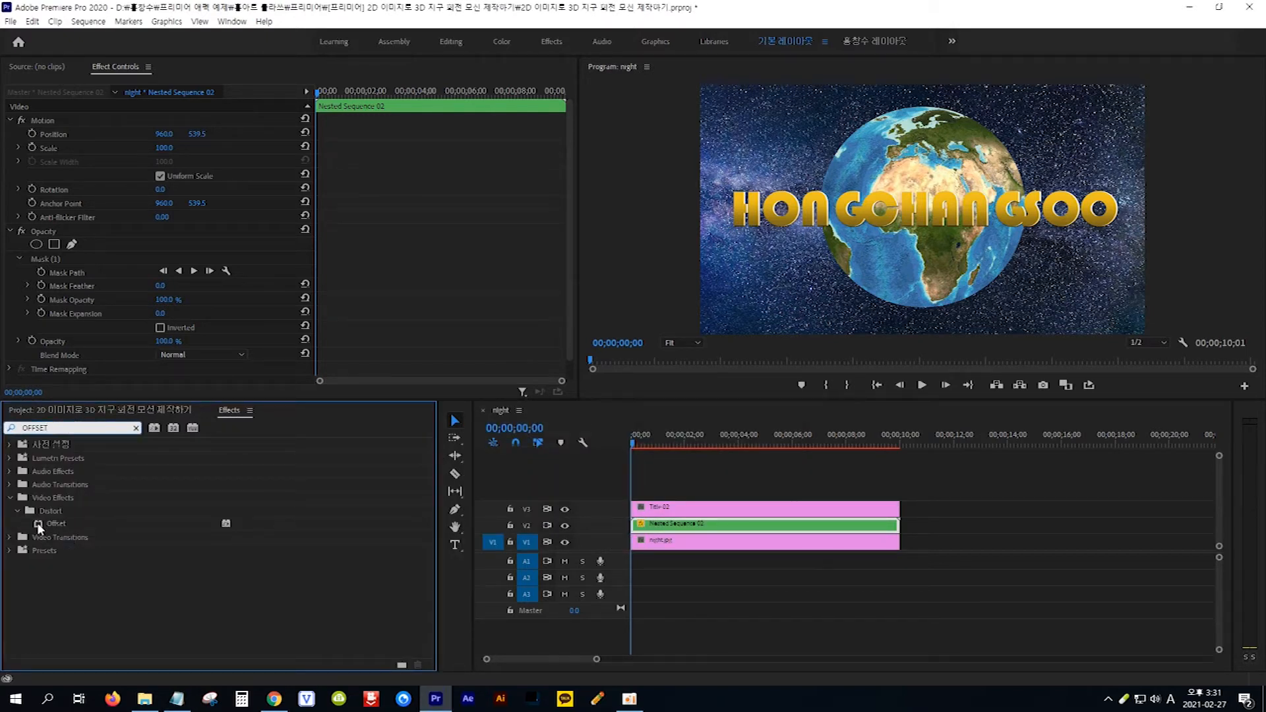
left_click_drag(37, 522, 764, 513)
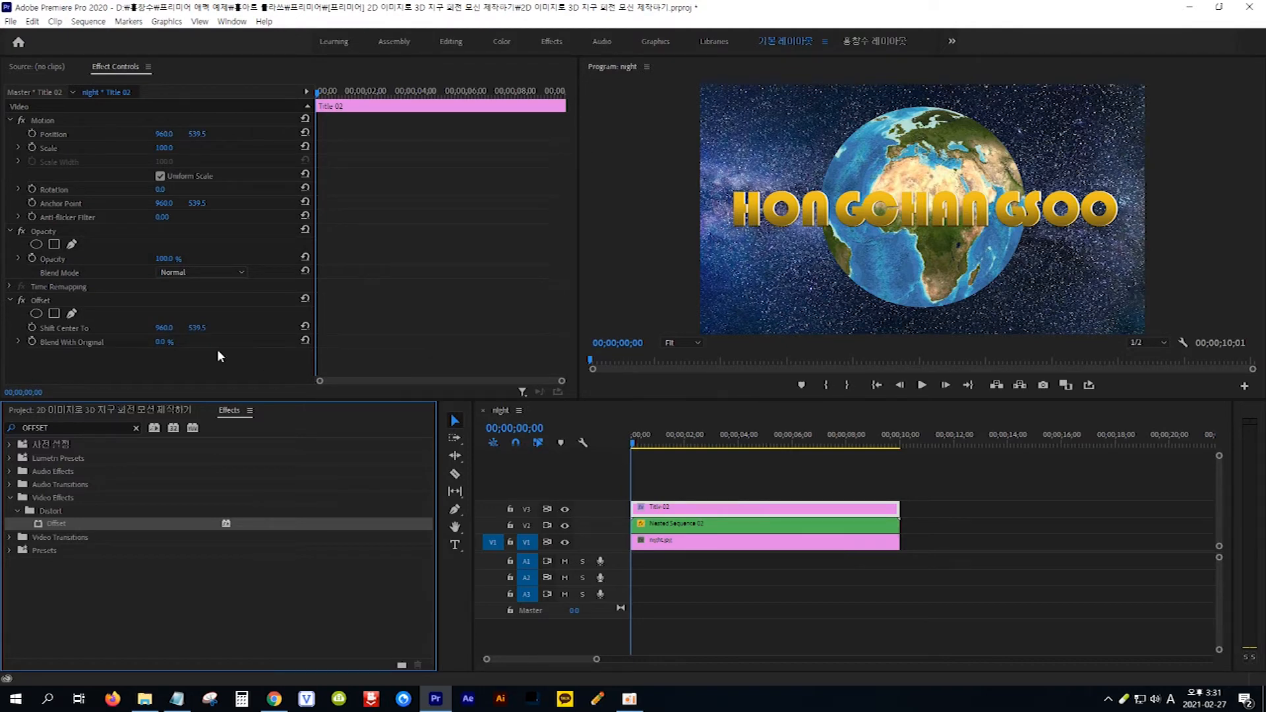
- Set the title's horizontal Offset Shift Center To value to -326 and keyframe it at the sequence start
left_click(165, 329)
left_click_drag(165, 327, 1, 328)
left_click_drag(162, 331, 0, 328)
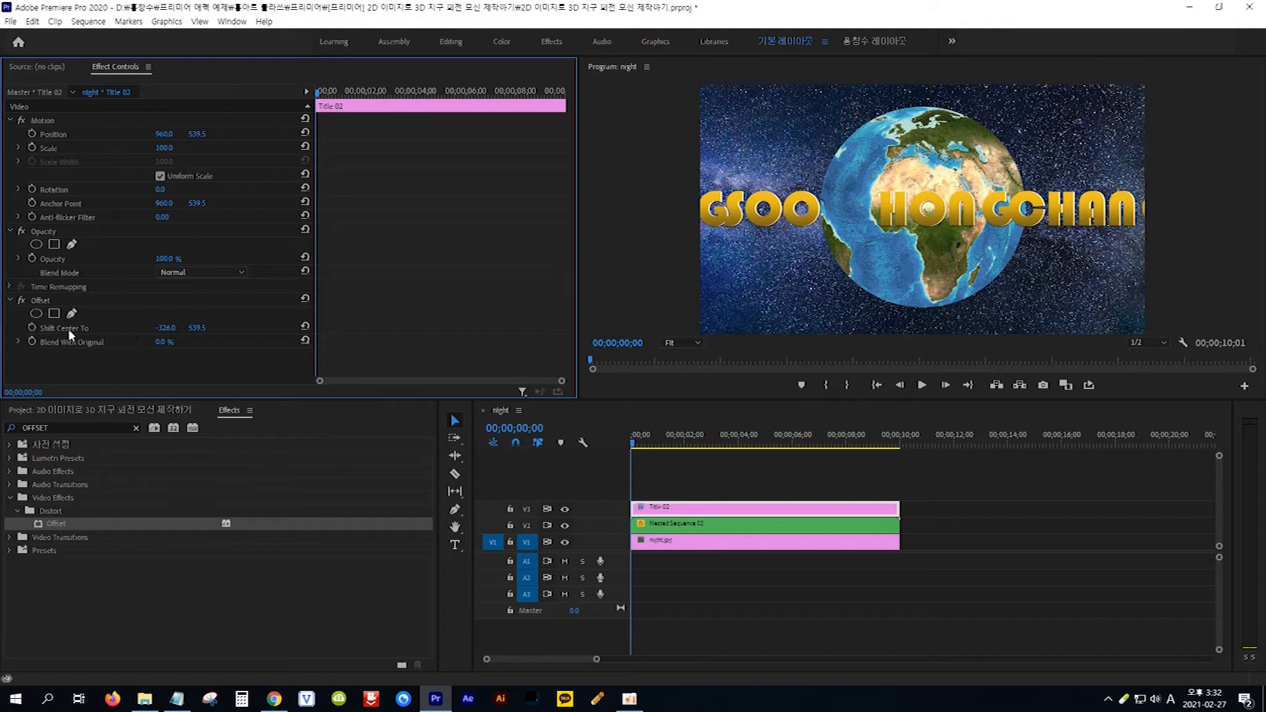
left_click(31, 327)
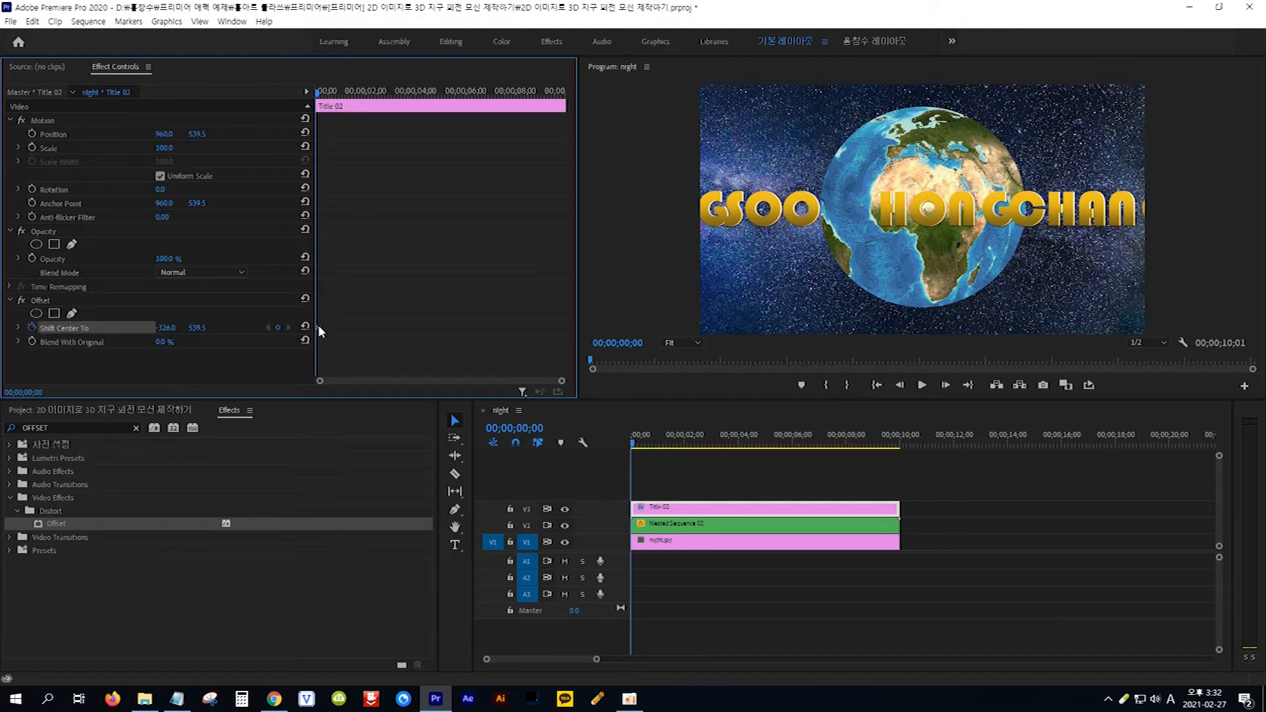
- At 5 seconds, keyframe the title's horizontal Shift Center To value at 1337, and preview the scrolling text from the start
left_click(531, 428)
type("500")
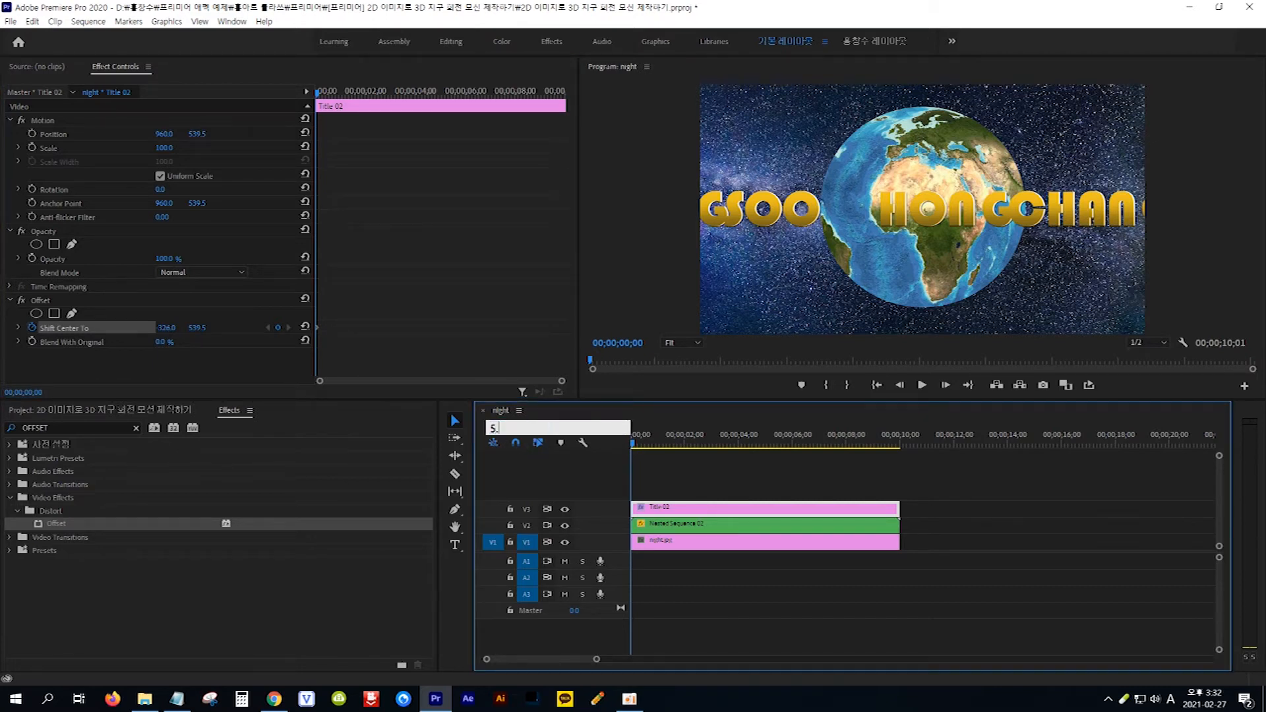
key("Return")
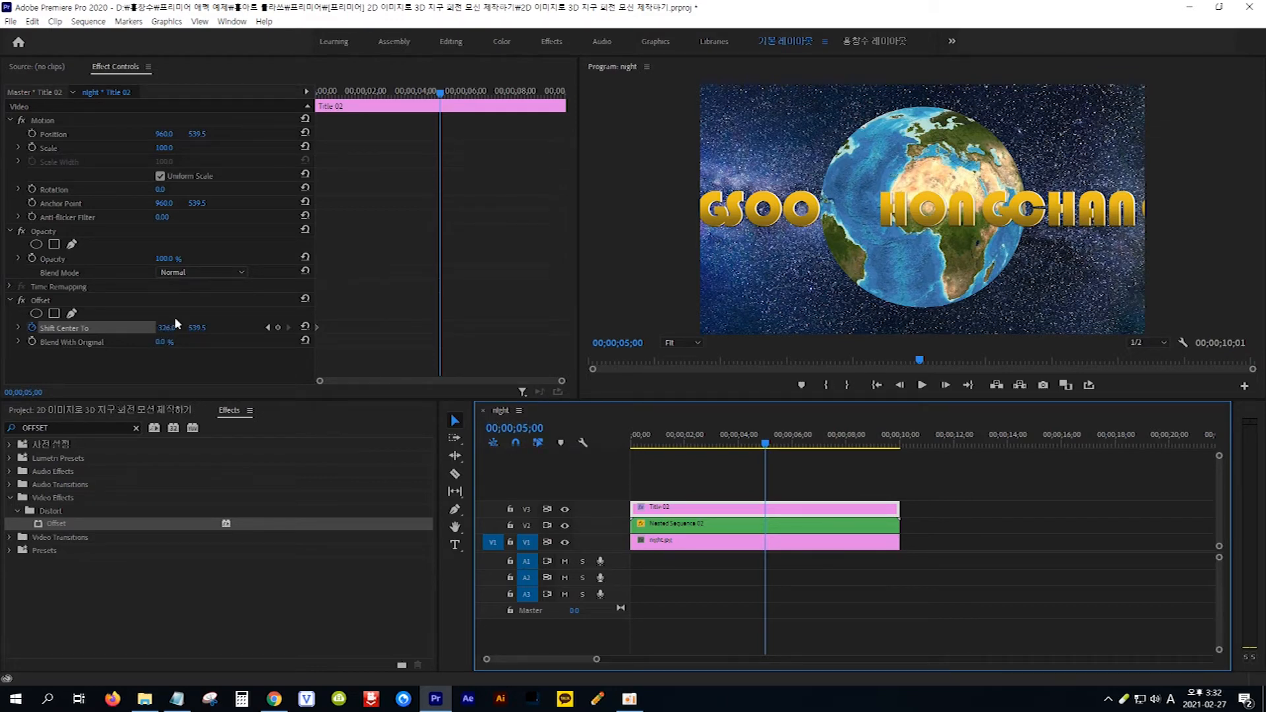
left_click_drag(164, 331, 775, 331)
left_click_drag(165, 331, 658, 331)
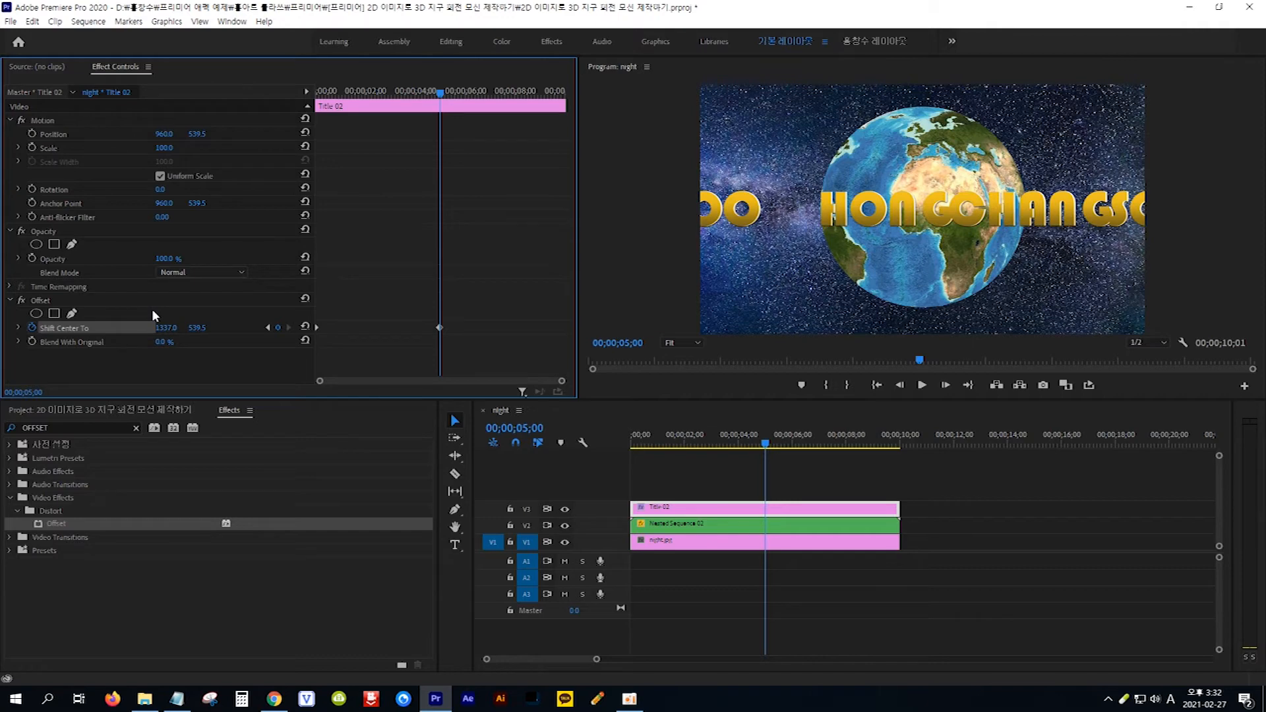
key("Home")
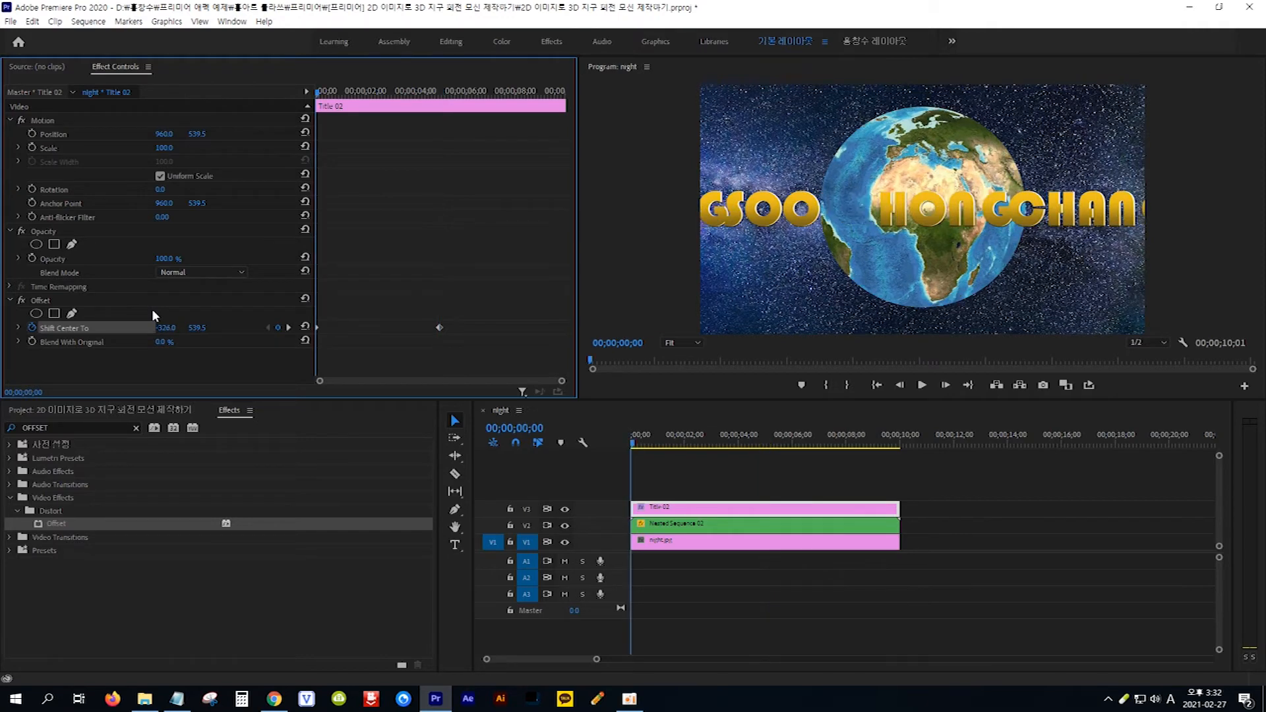
key("space")
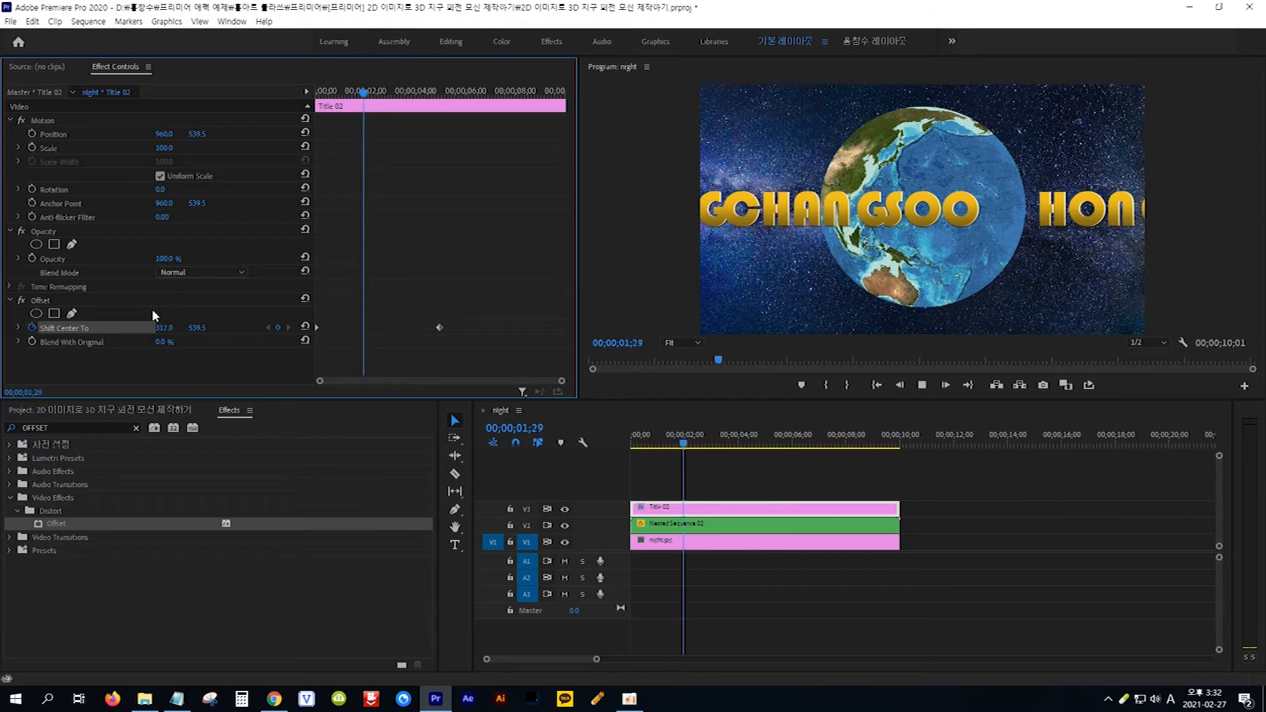
key("space")
key("Home")
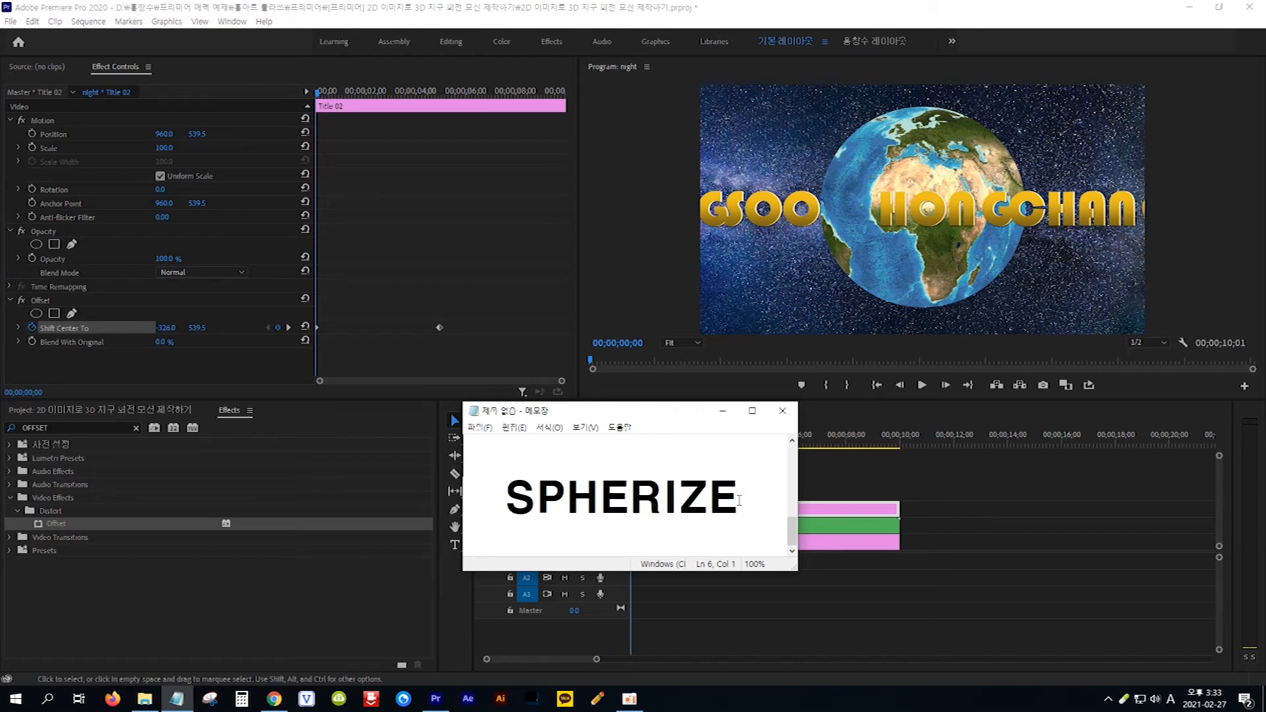
- Copy the word SPHERIZE from the Notepad notes, search the effects for it, and apply Spherize to the Title 02 clip
left_click_drag(739, 501, 492, 499)
key("ctrl+c")
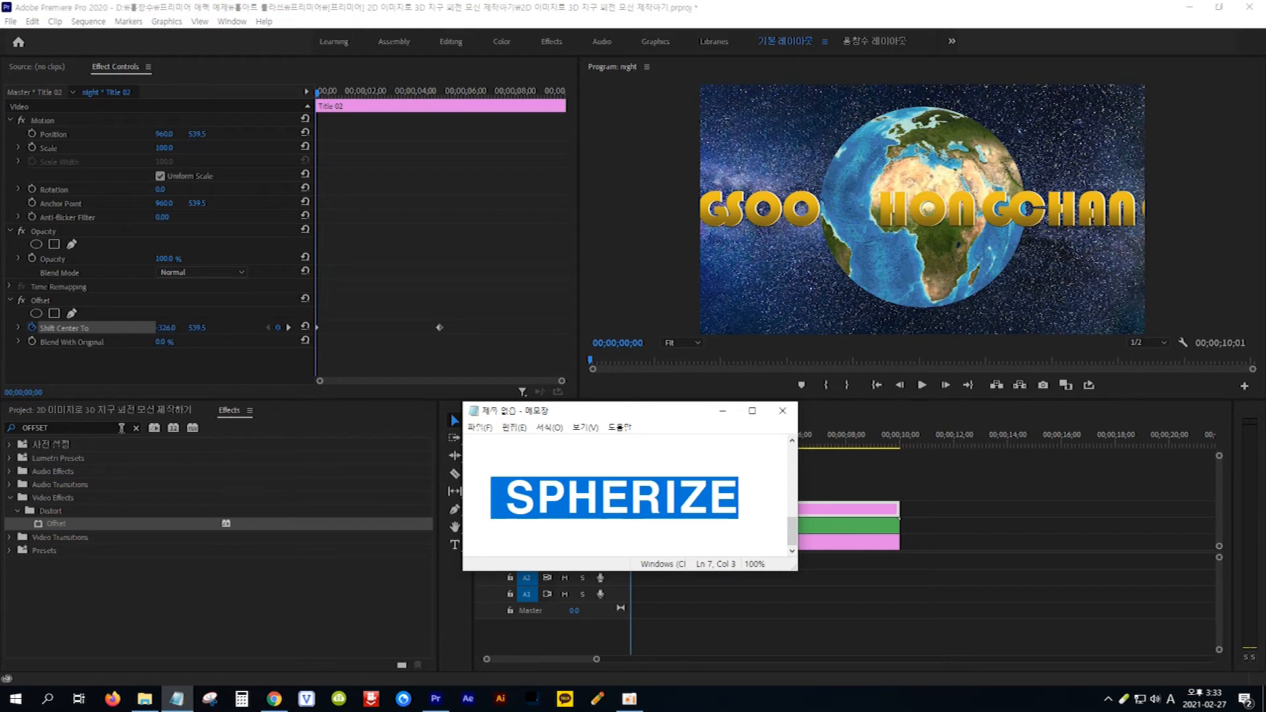
left_click(98, 428)
key("ctrl+a")
key("ctrl+v")
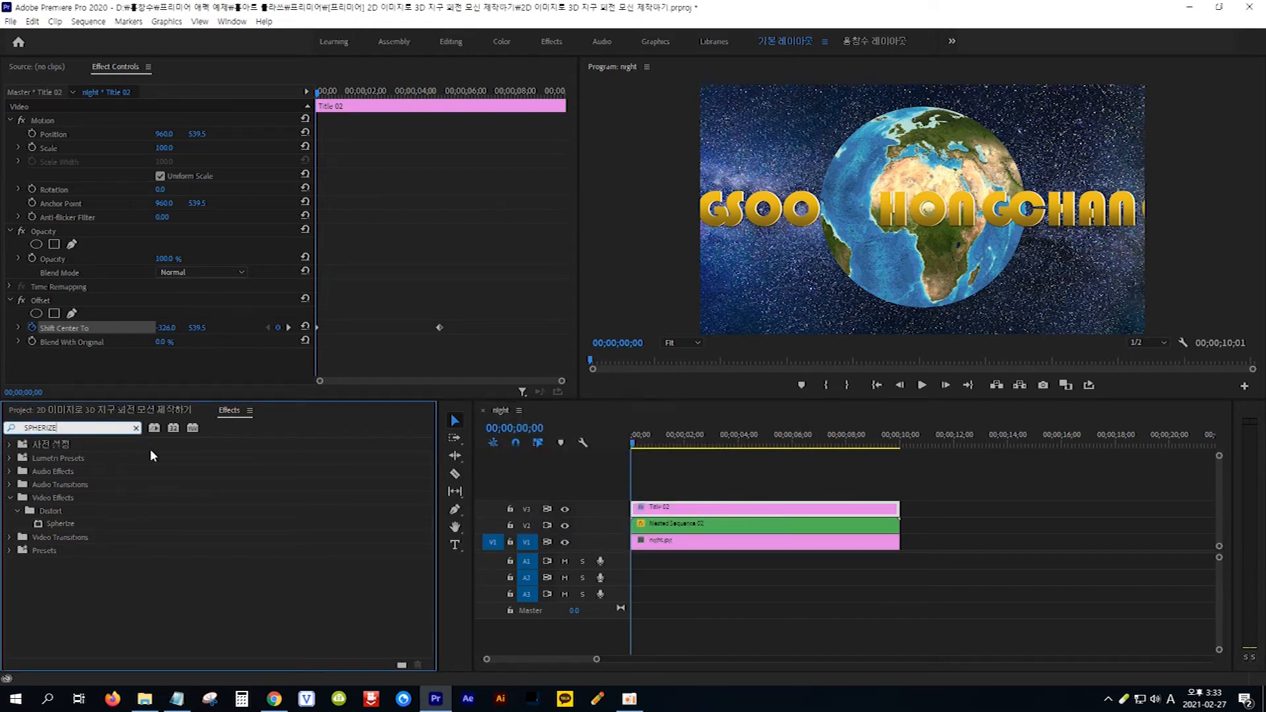
left_click(39, 523)
left_click_drag(38, 522, 712, 510)
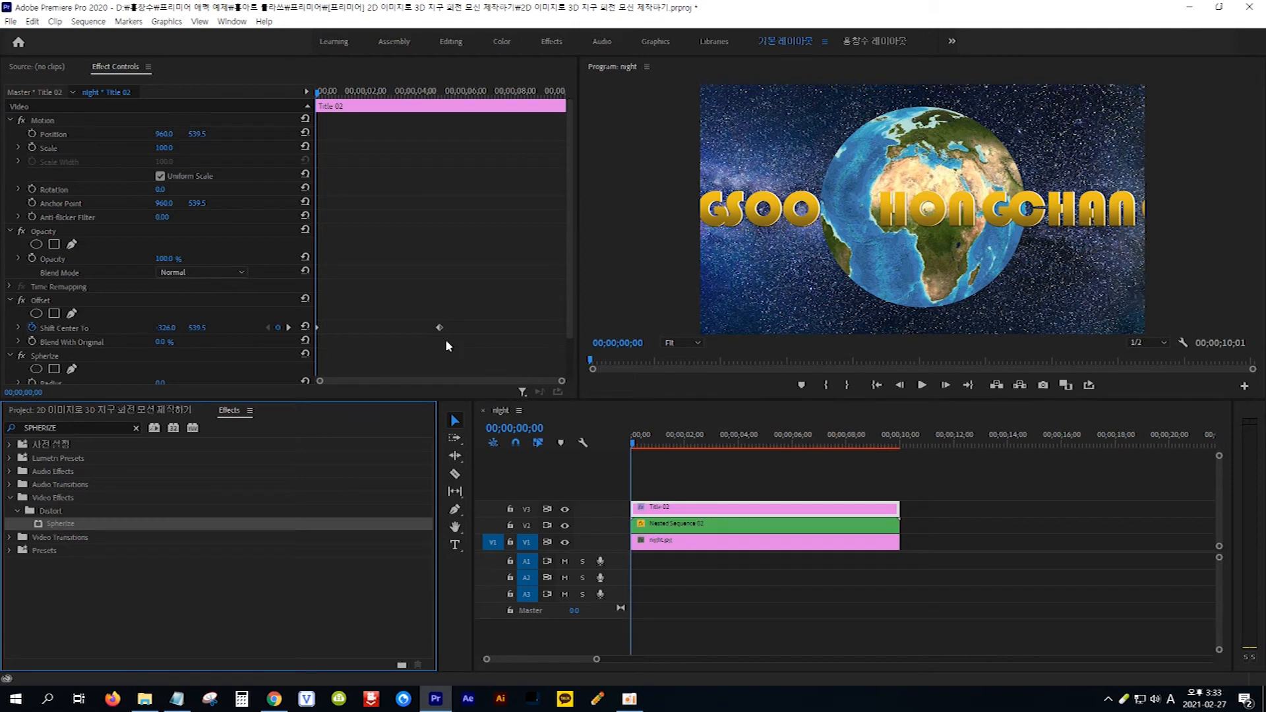
- Raise the Spherize radius on the Title 02 clip to about 770 to bulge the text
scroll(367, 322, "down", 2)
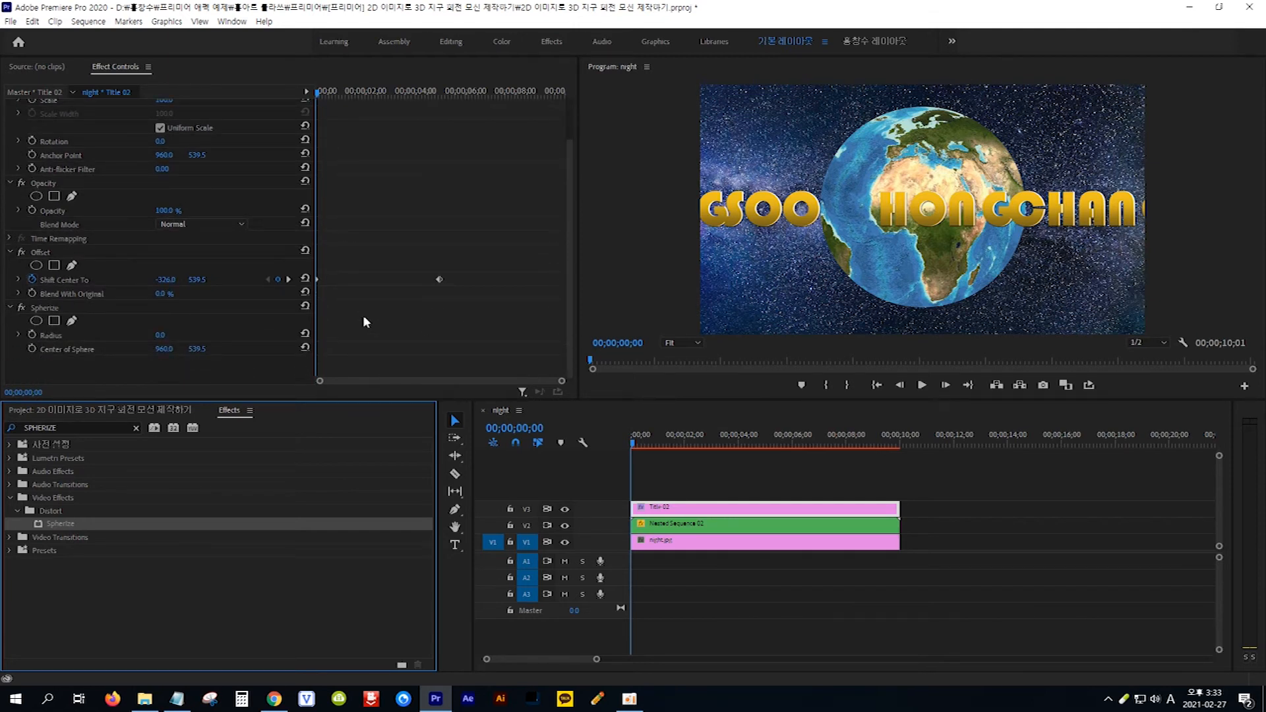
left_click(46, 307)
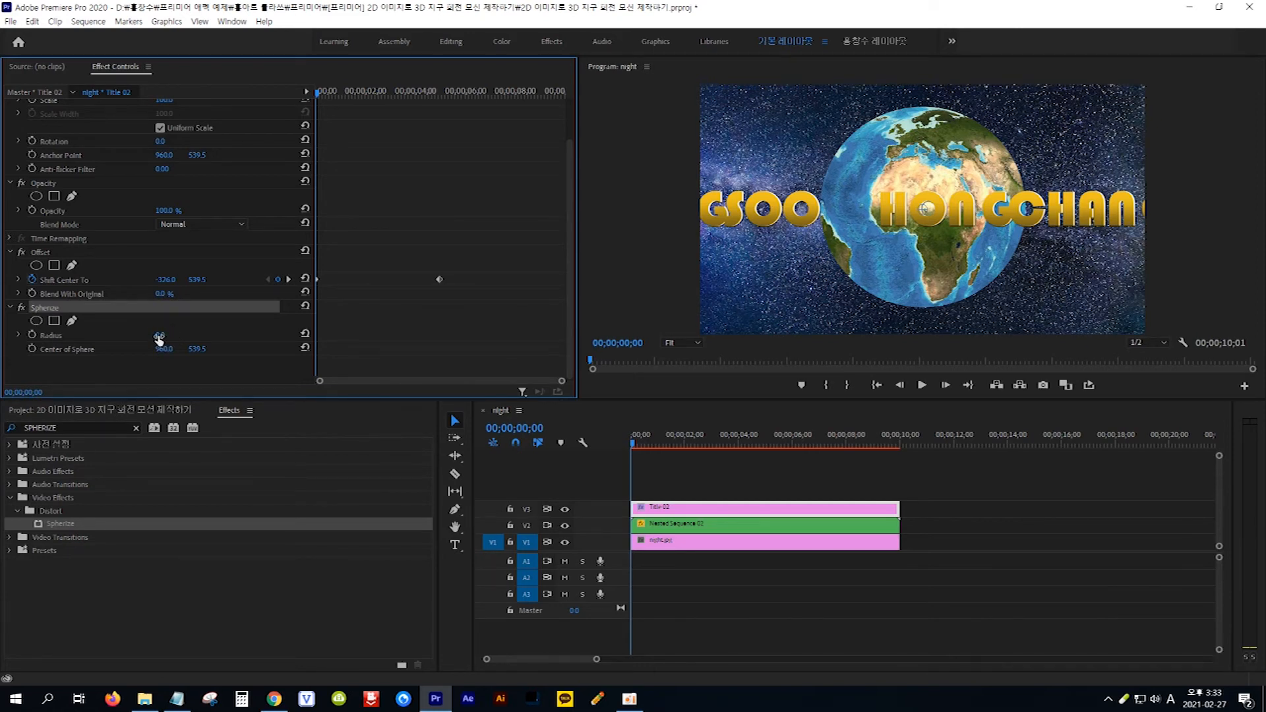
mouse_move(158, 339)
left_mouse_down()
mouse_move(288, 339)
mouse_move(168, 338)
left_mouse_up()
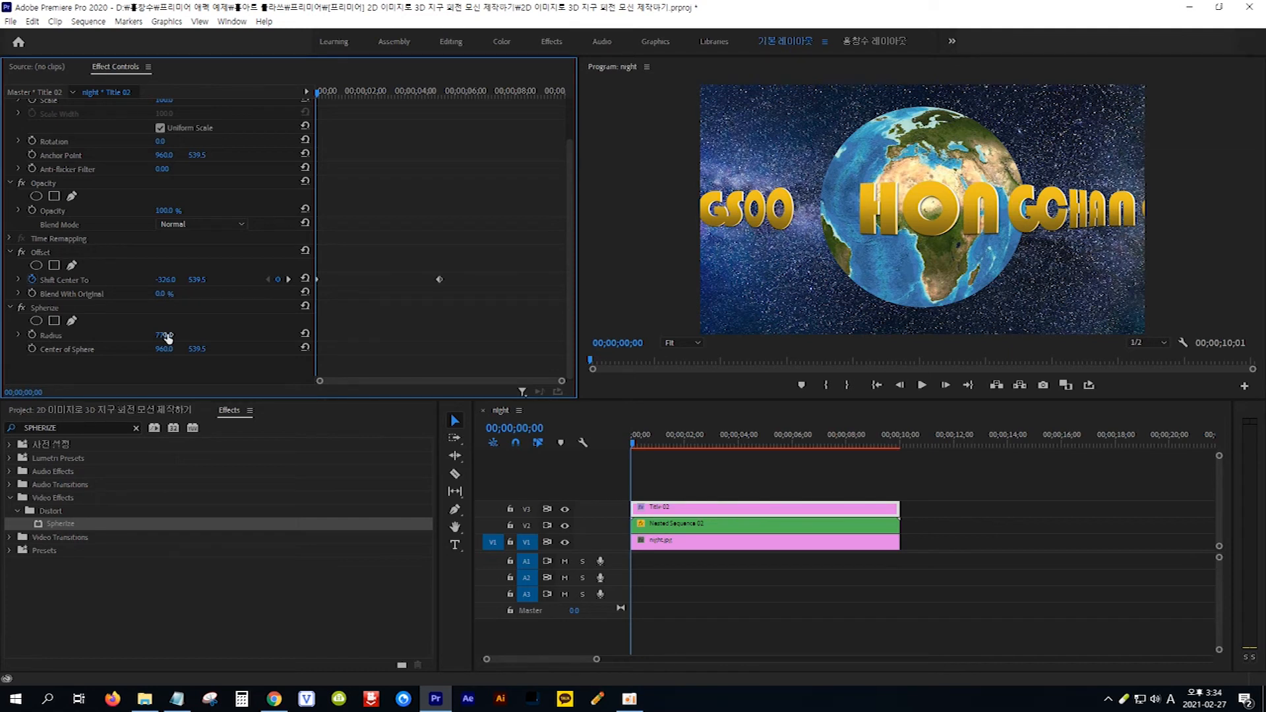
- Add an elliptical opacity mask to the Title 02 clip and stretch it on all four sides to slightly beyond the globe's edge
left_click(35, 195)
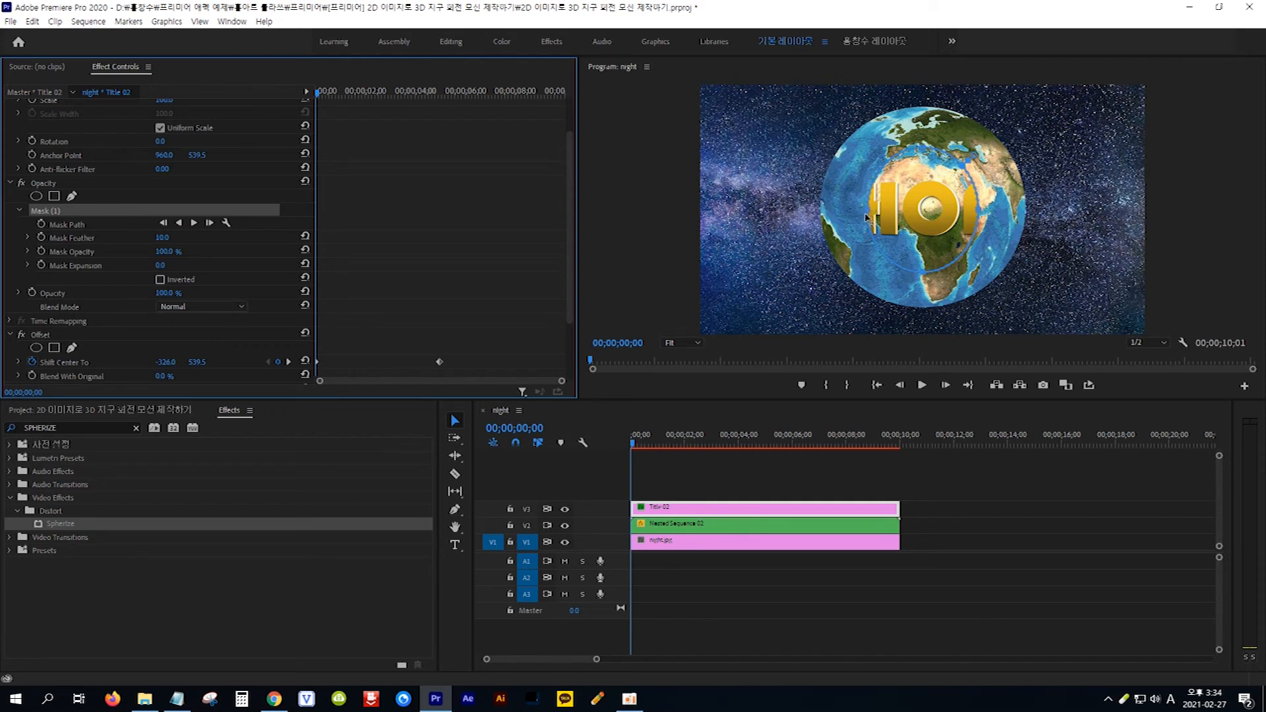
left_click(851, 197)
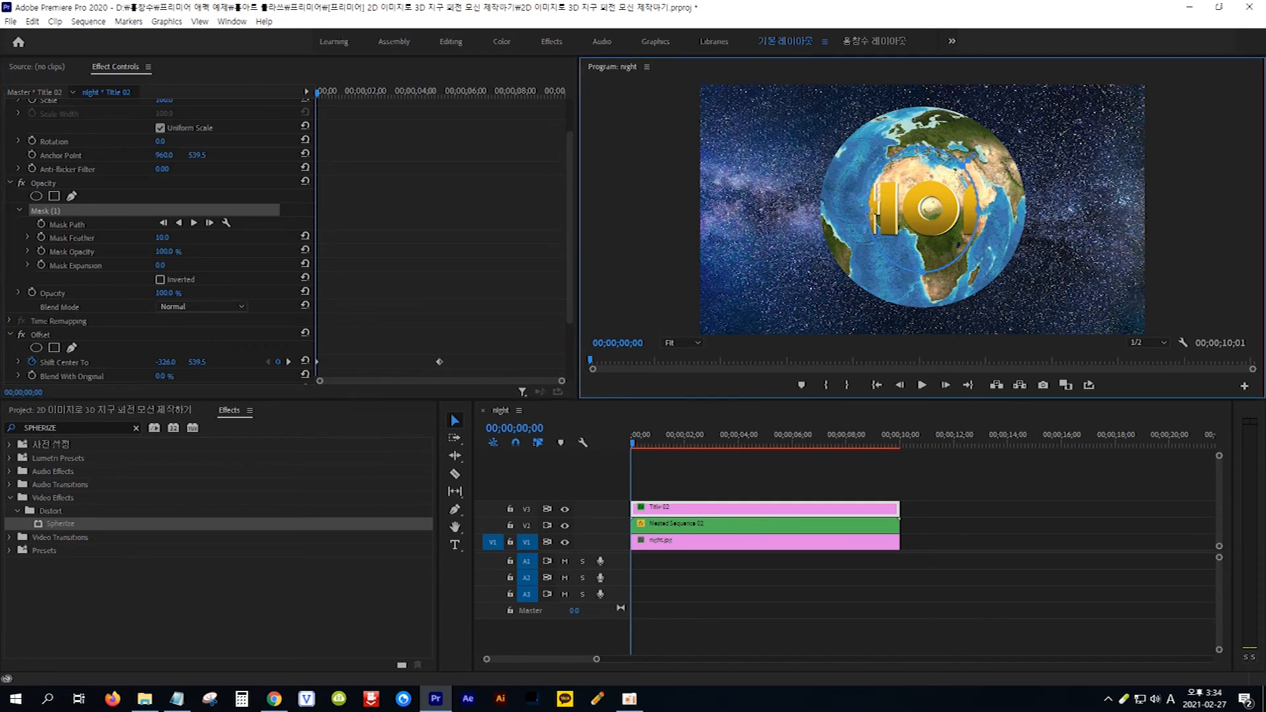
left_click_drag(869, 212, 808, 216)
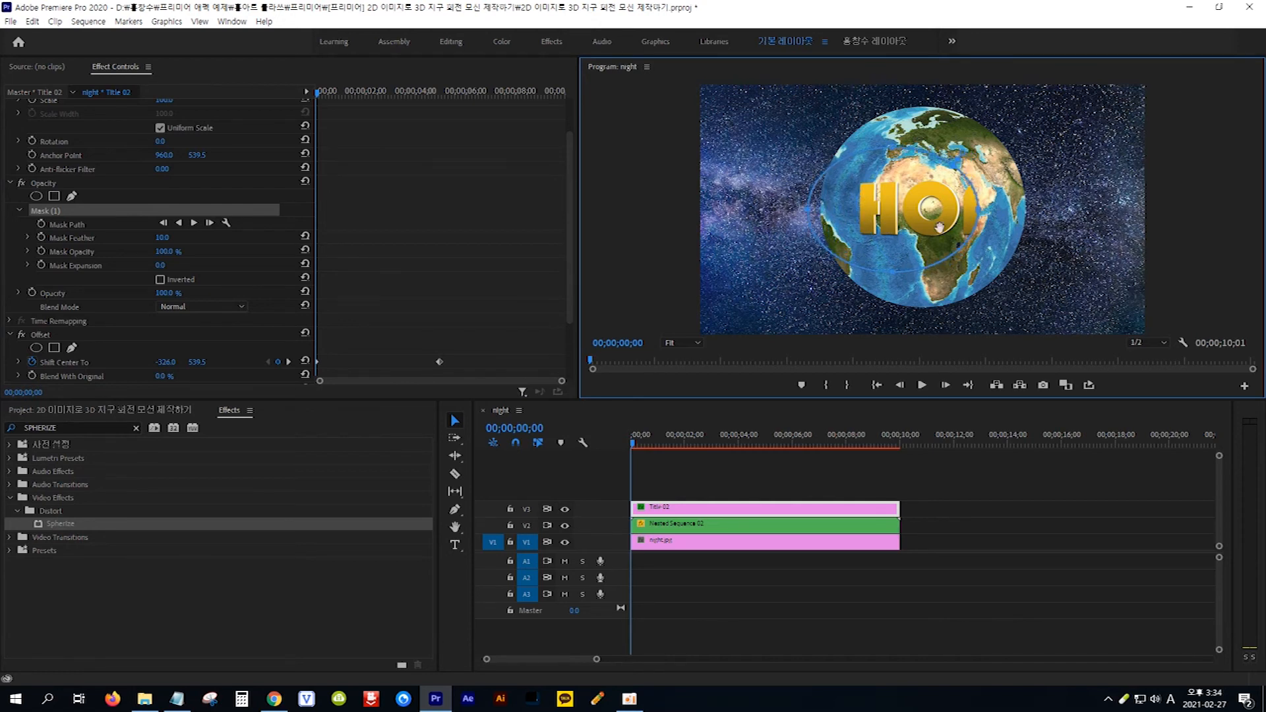
left_click_drag(979, 210, 1038, 210)
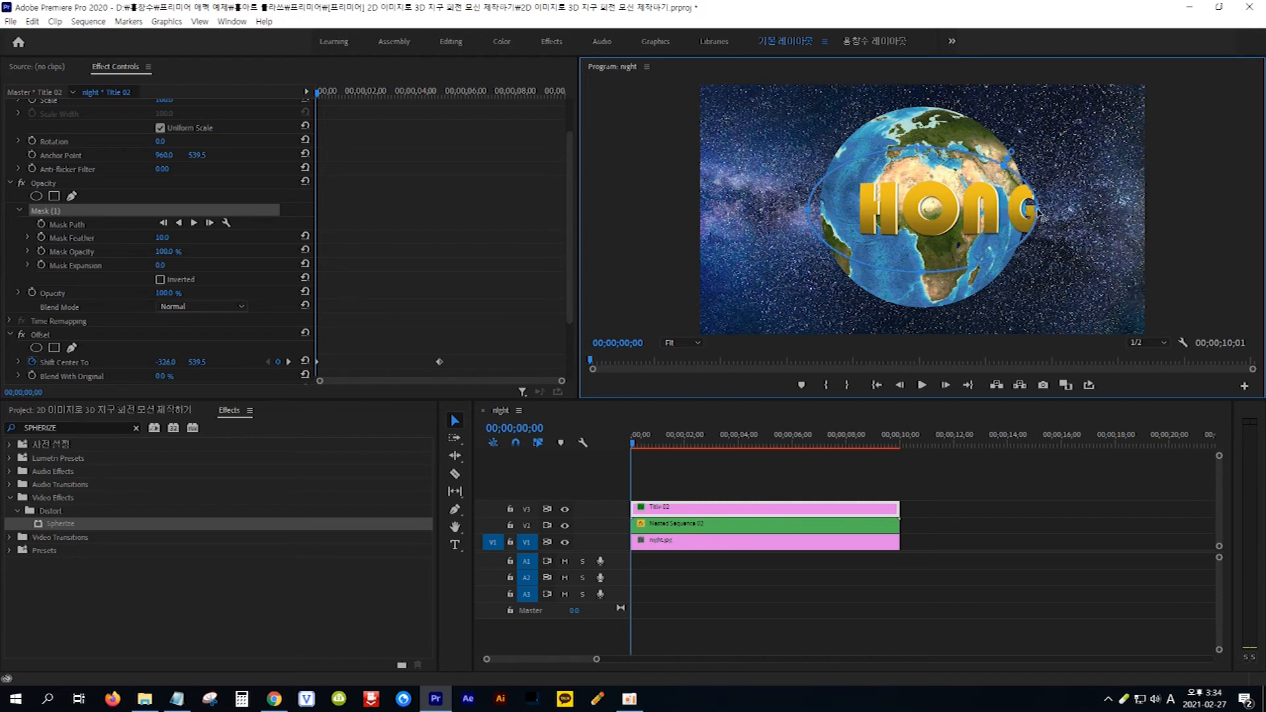
left_click_drag(925, 277, 926, 331)
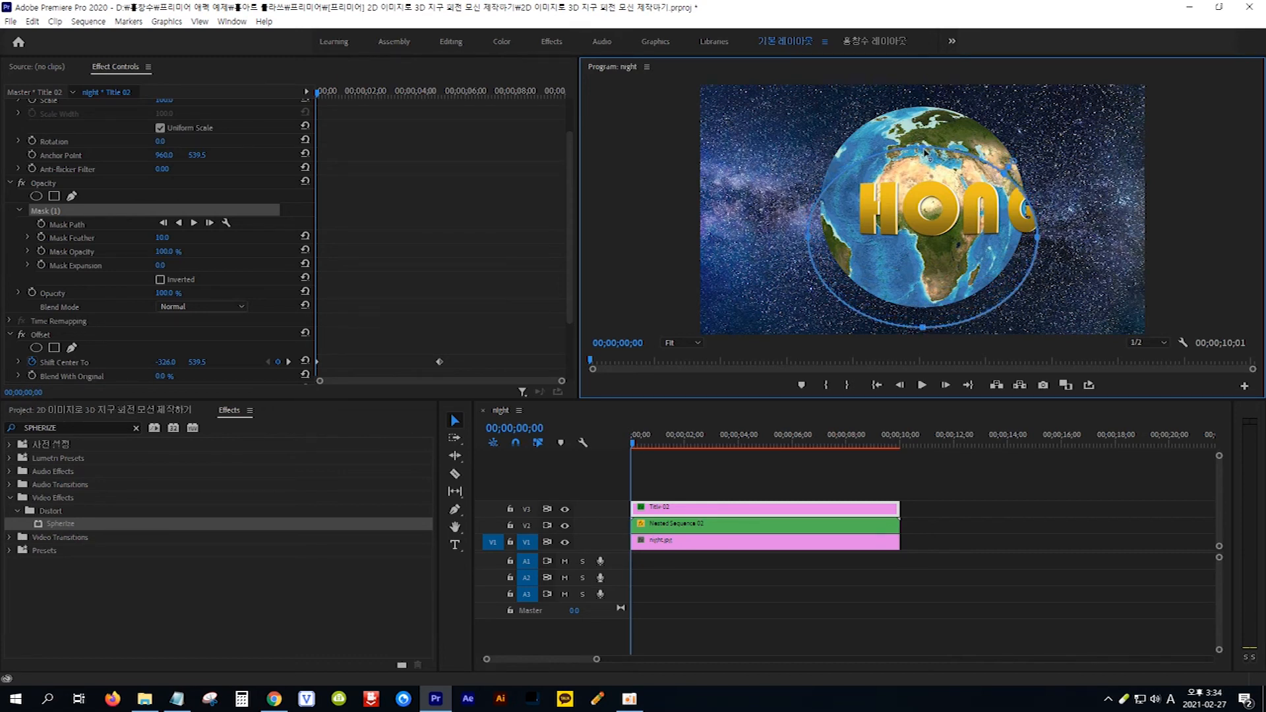
left_click_drag(925, 151, 923, 93)
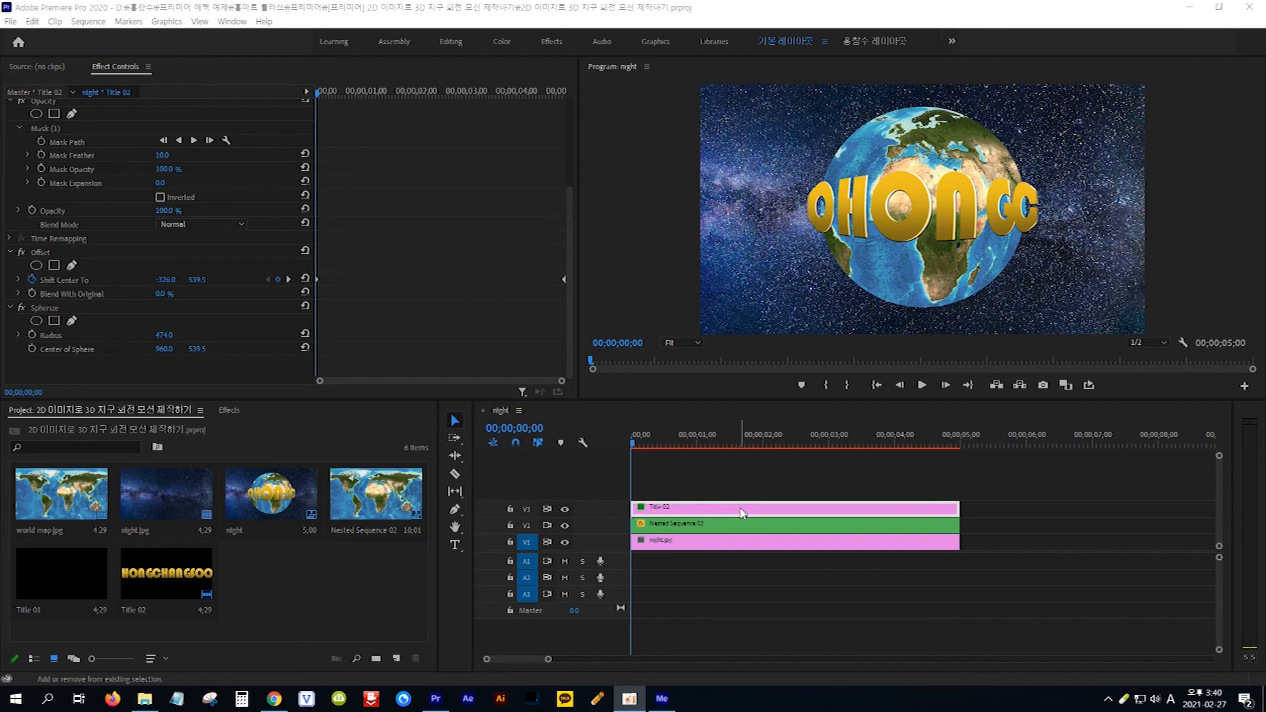
- Set the scale of the night.jpg background clip on track V1 to 120
left_click(738, 541)
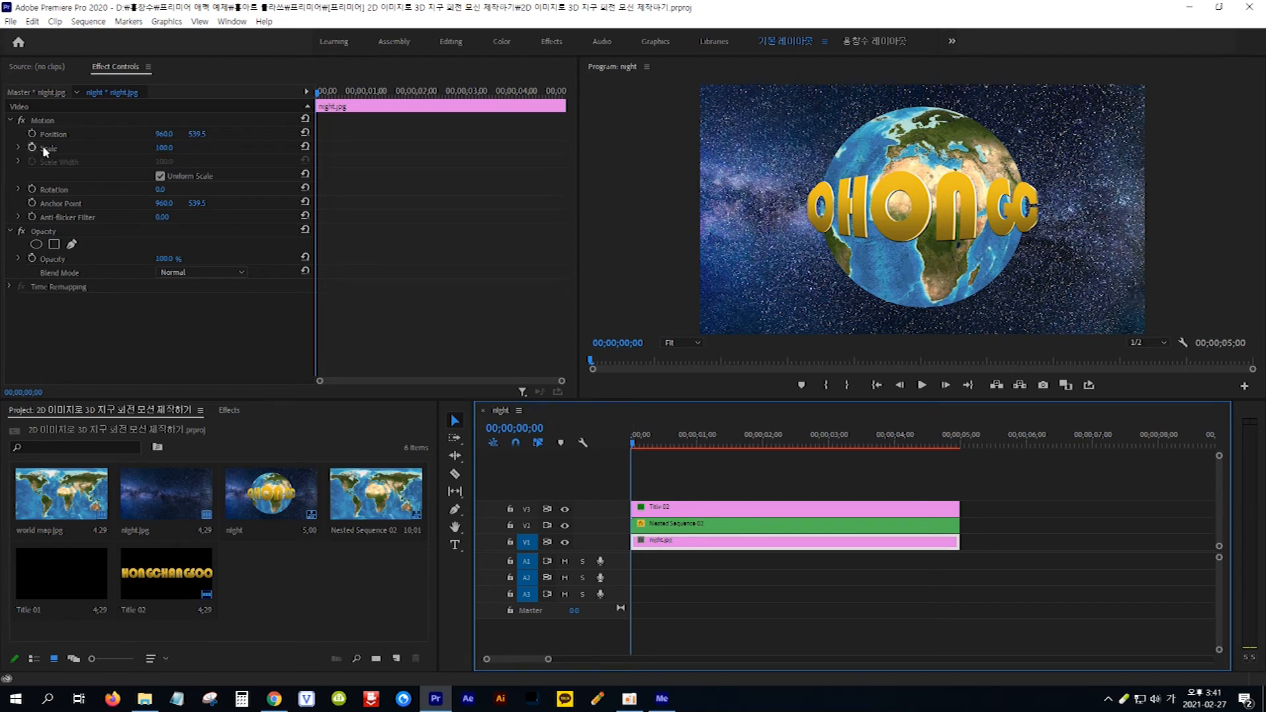
left_click(164, 147)
type("120")
key("Return")
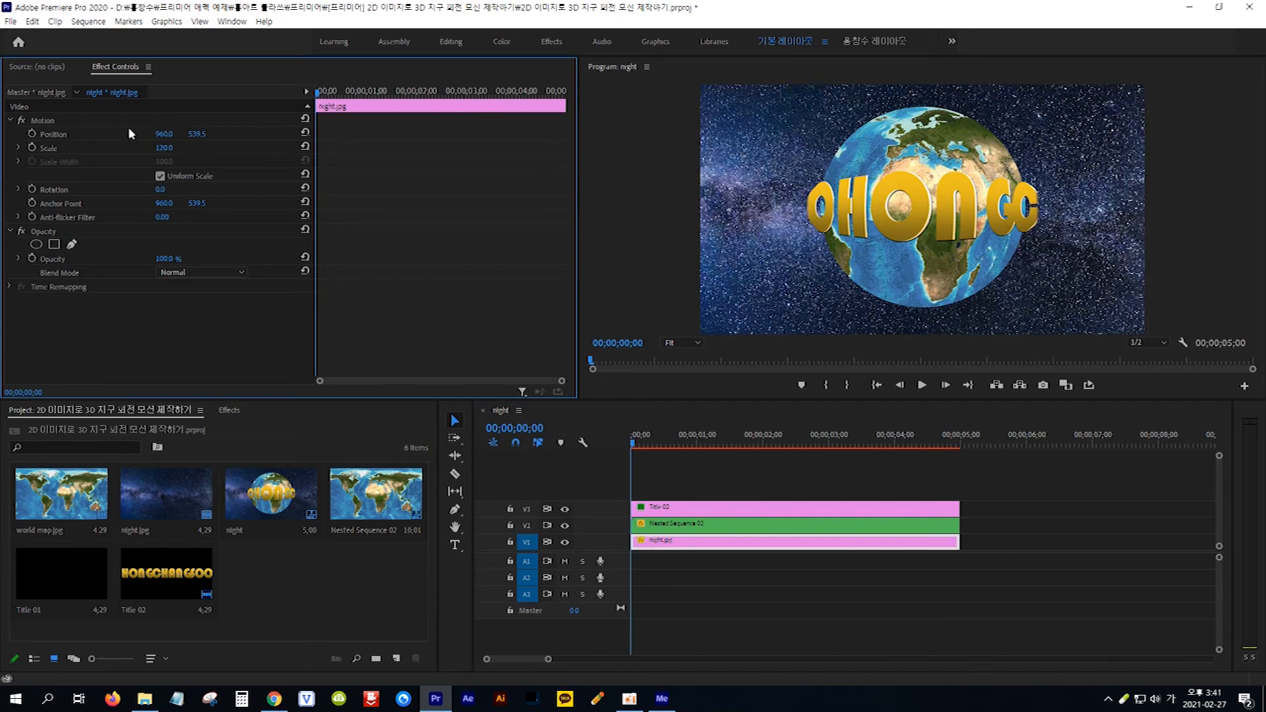
- Move the night.jpg background up and to the left to about 777.7, 434.2, and keyframe its position at the sequence start
left_click(71, 122)
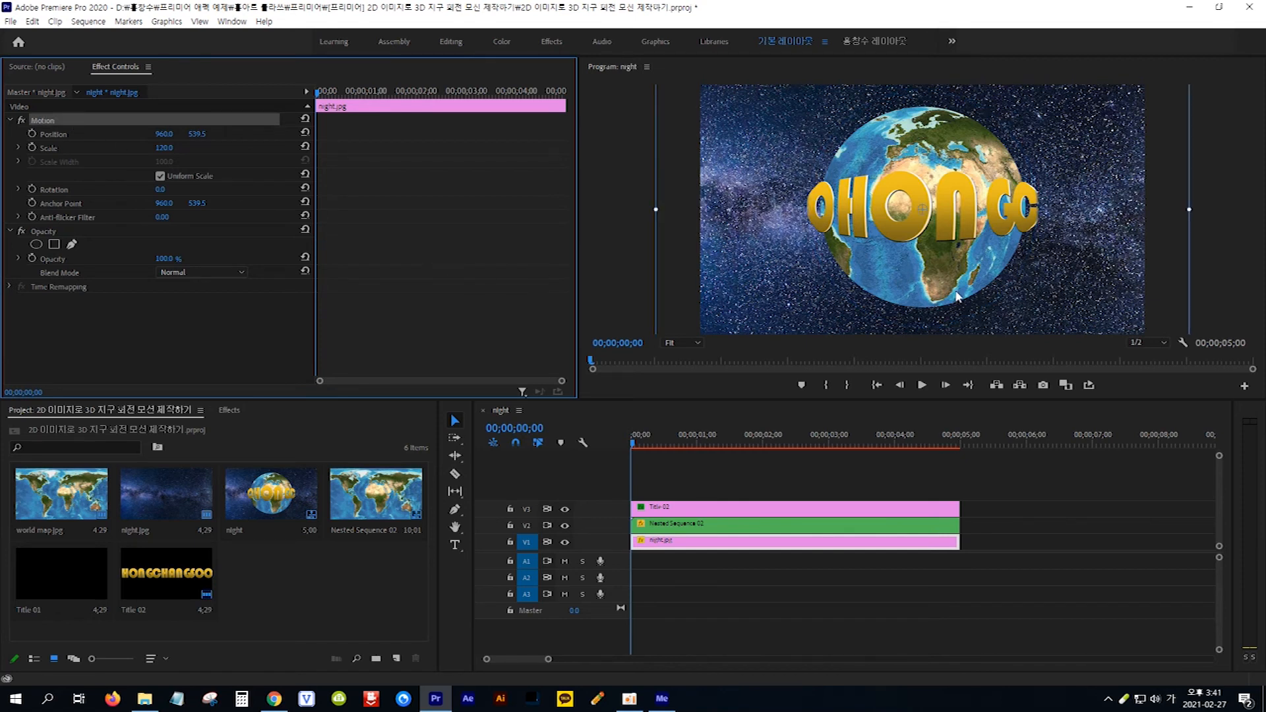
left_click_drag(1133, 318, 1091, 294)
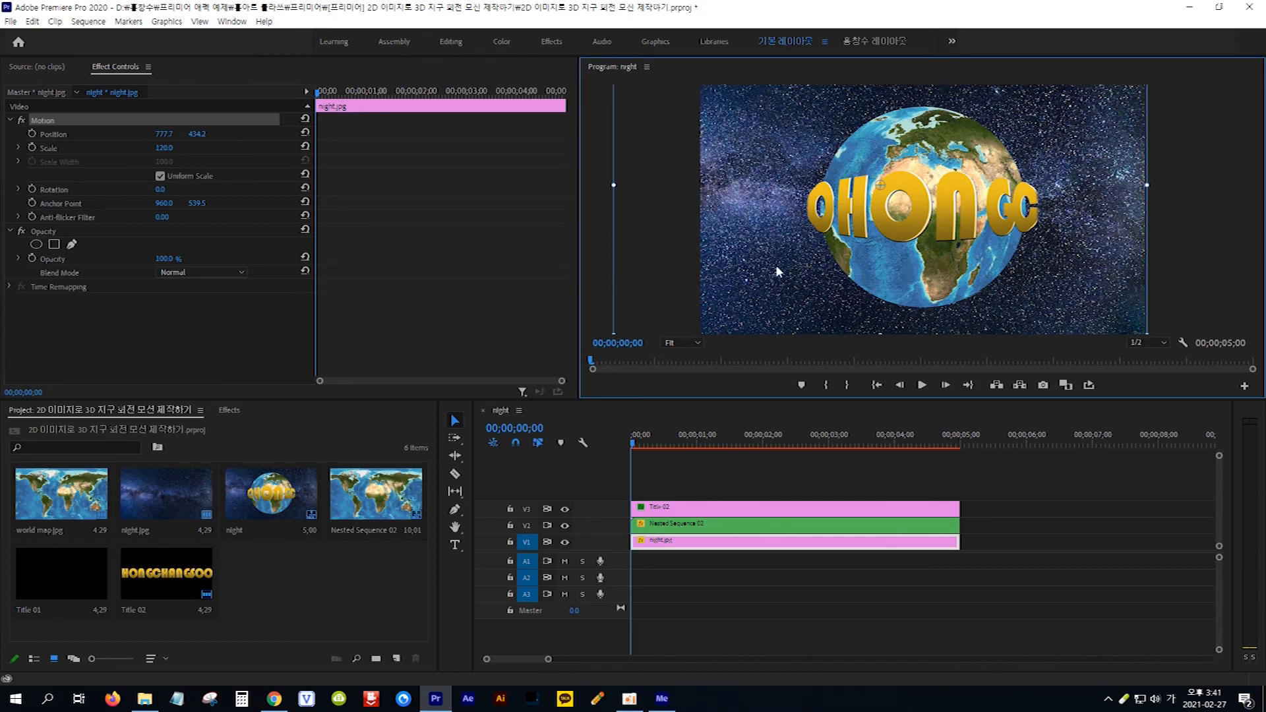
left_click(32, 134)
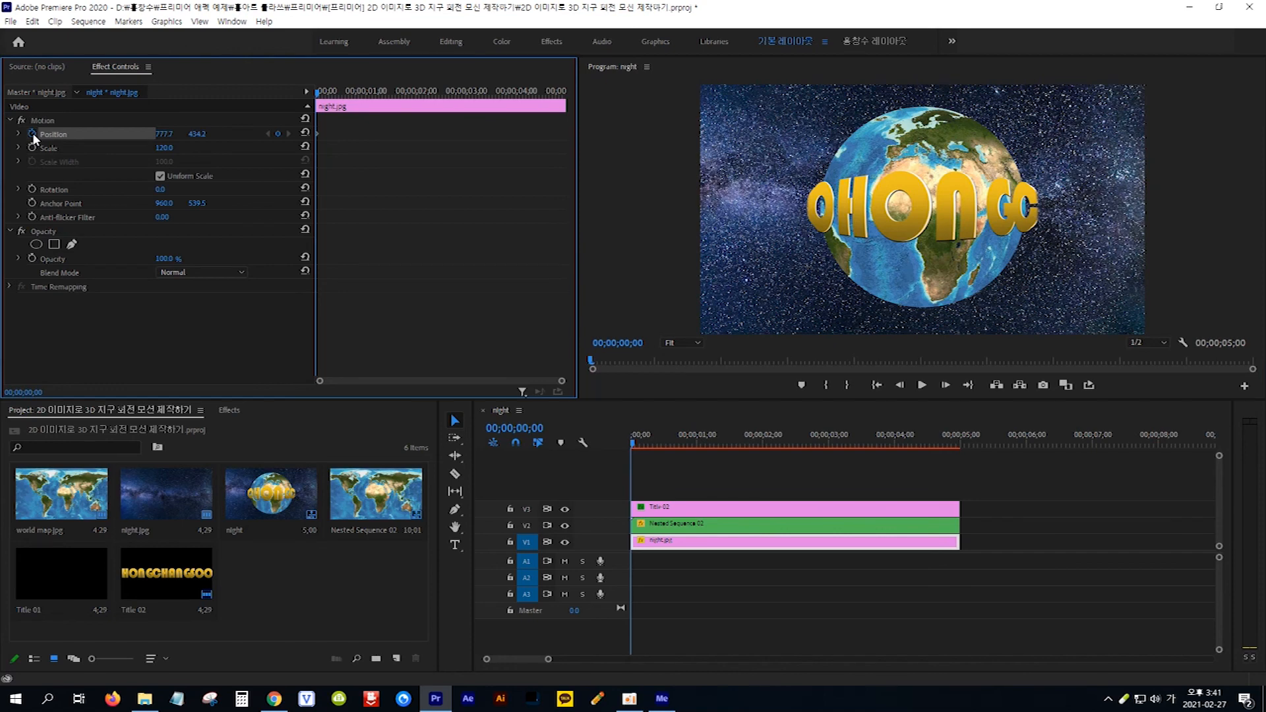
- At 00;00;04;29, move the night.jpg background down and to the right to about 1139.5, 642 as an end keyframe, and return to the start
left_click(518, 427)
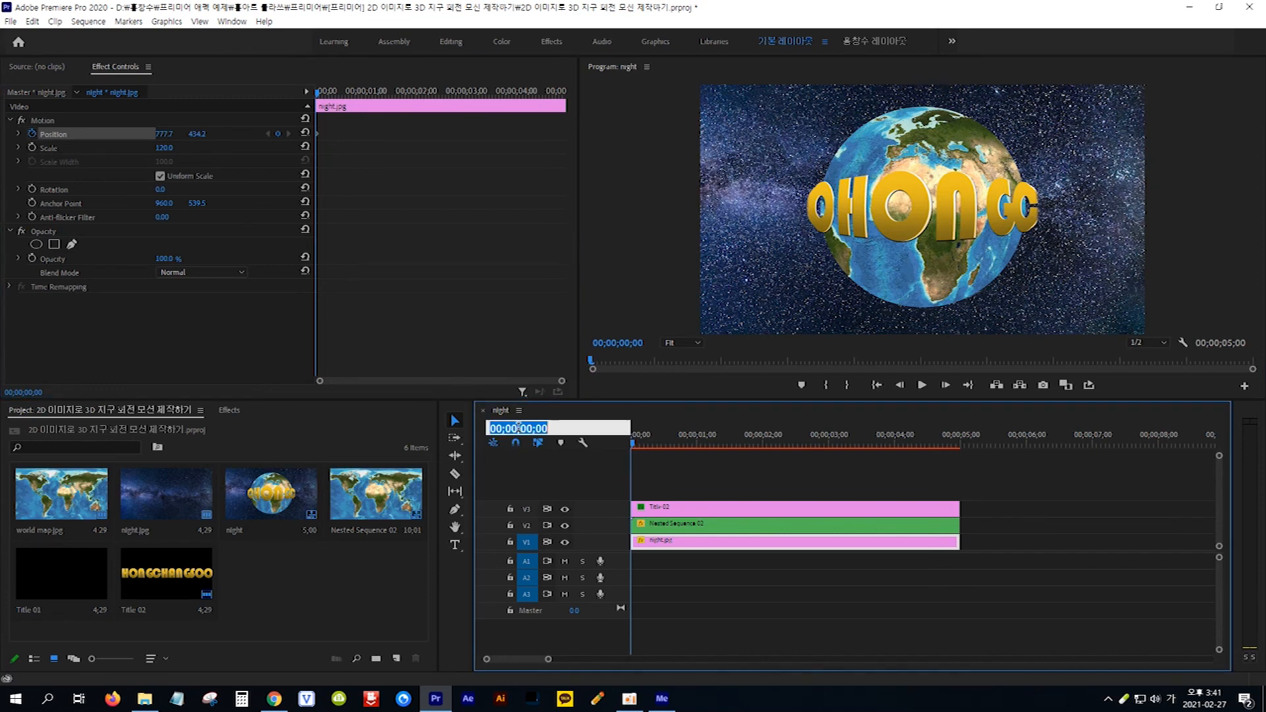
type("500")
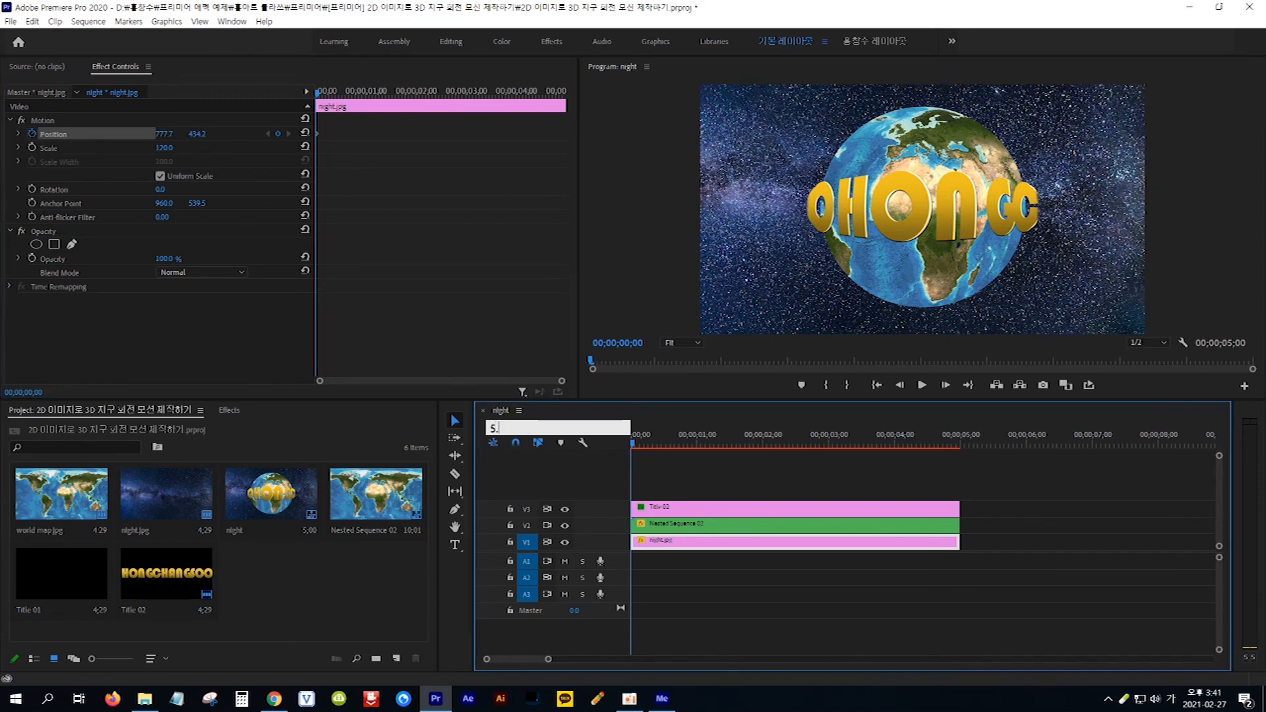
key("Return")
key("Left")
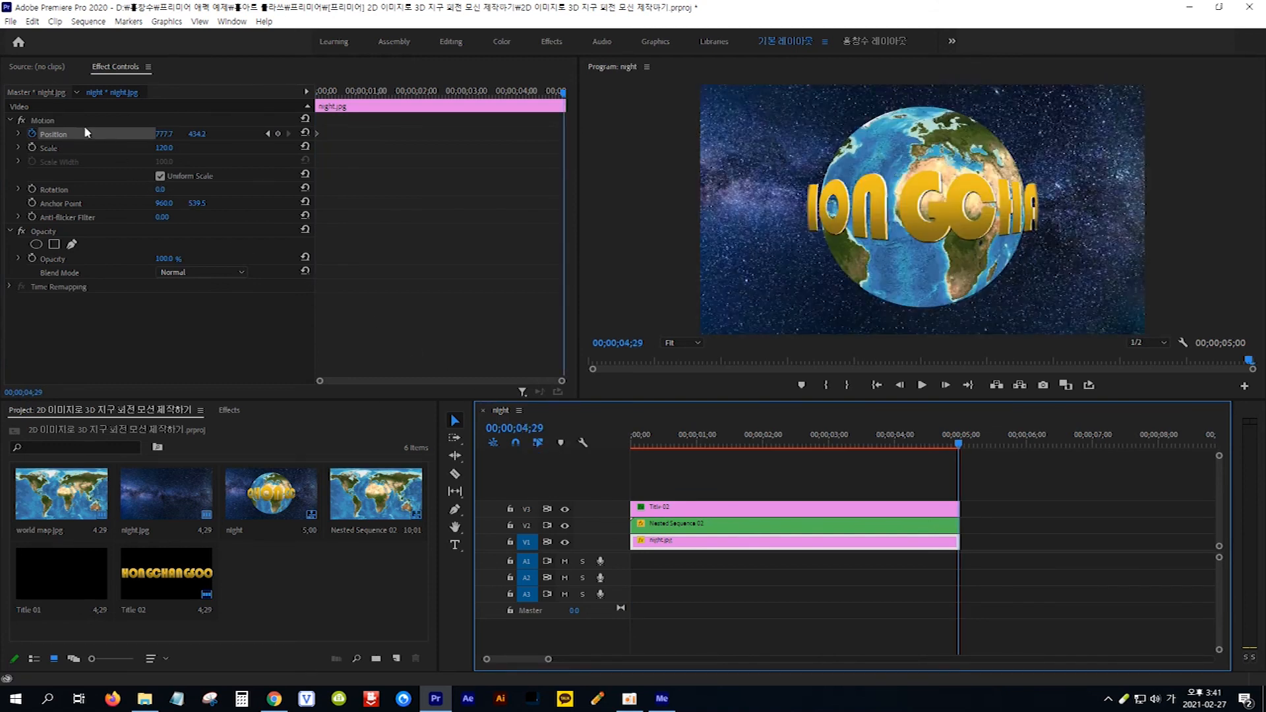
left_click(58, 120)
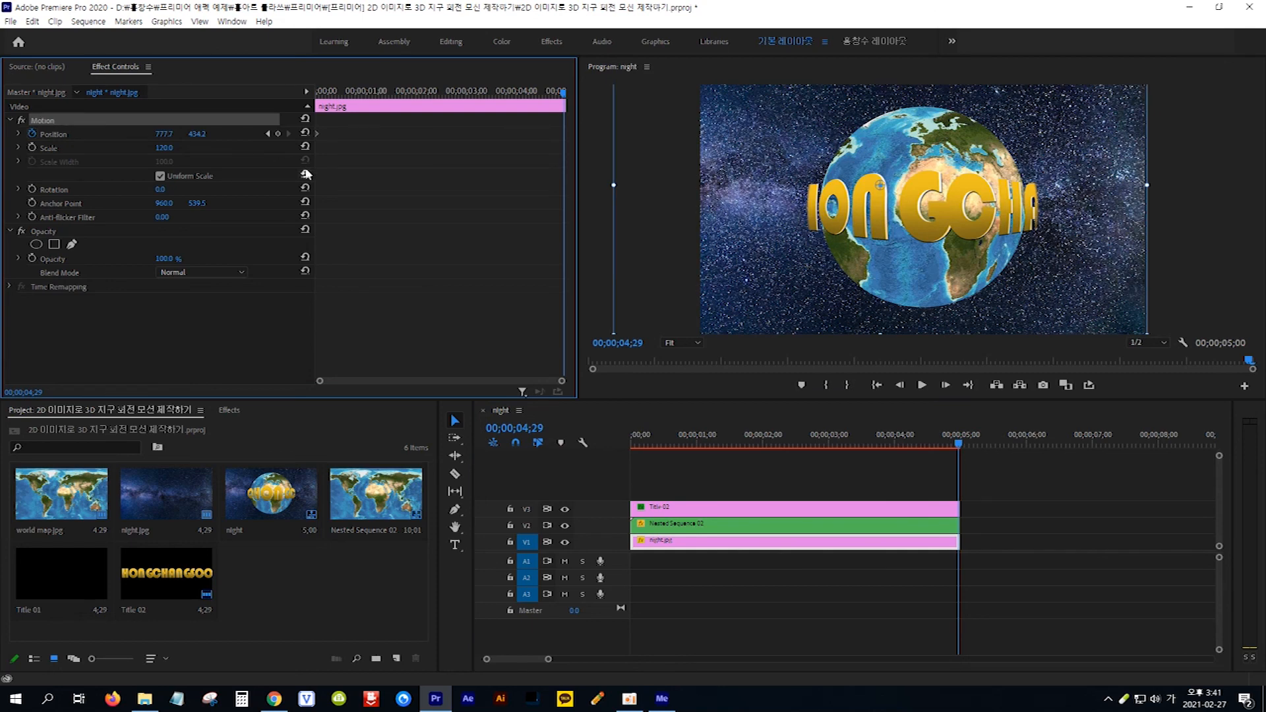
left_click_drag(717, 111, 801, 157)
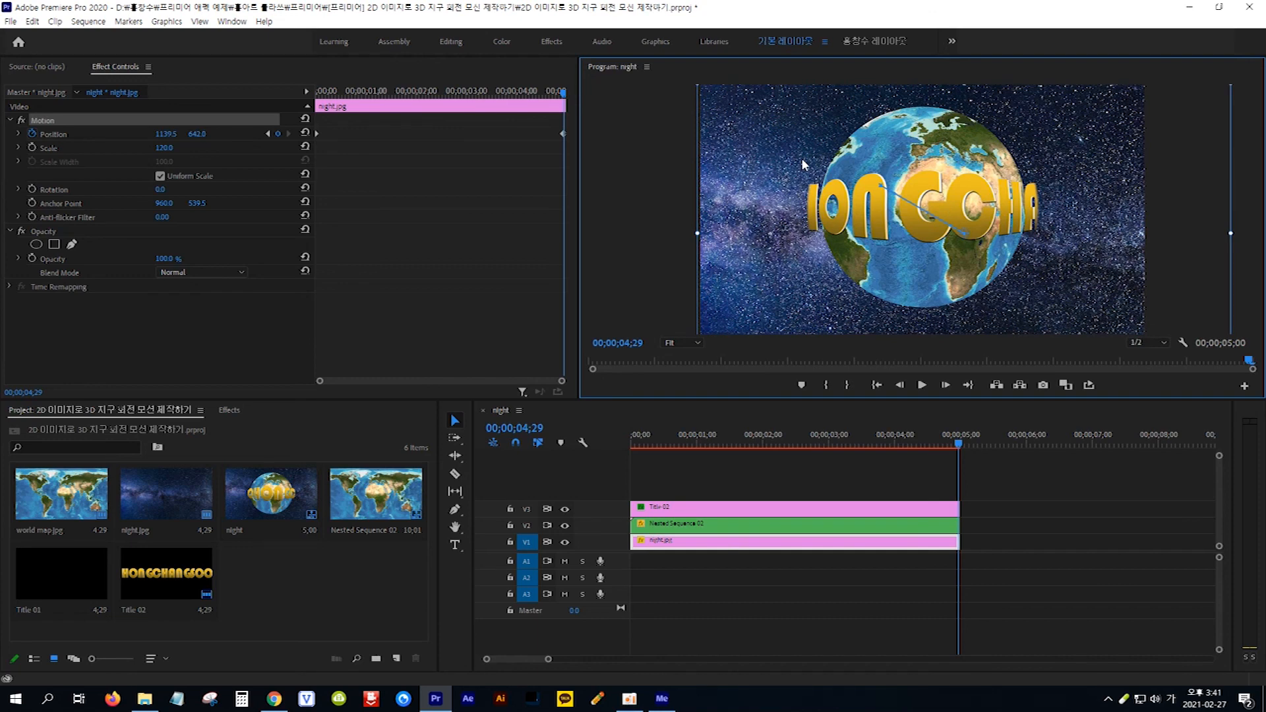
key("Home")
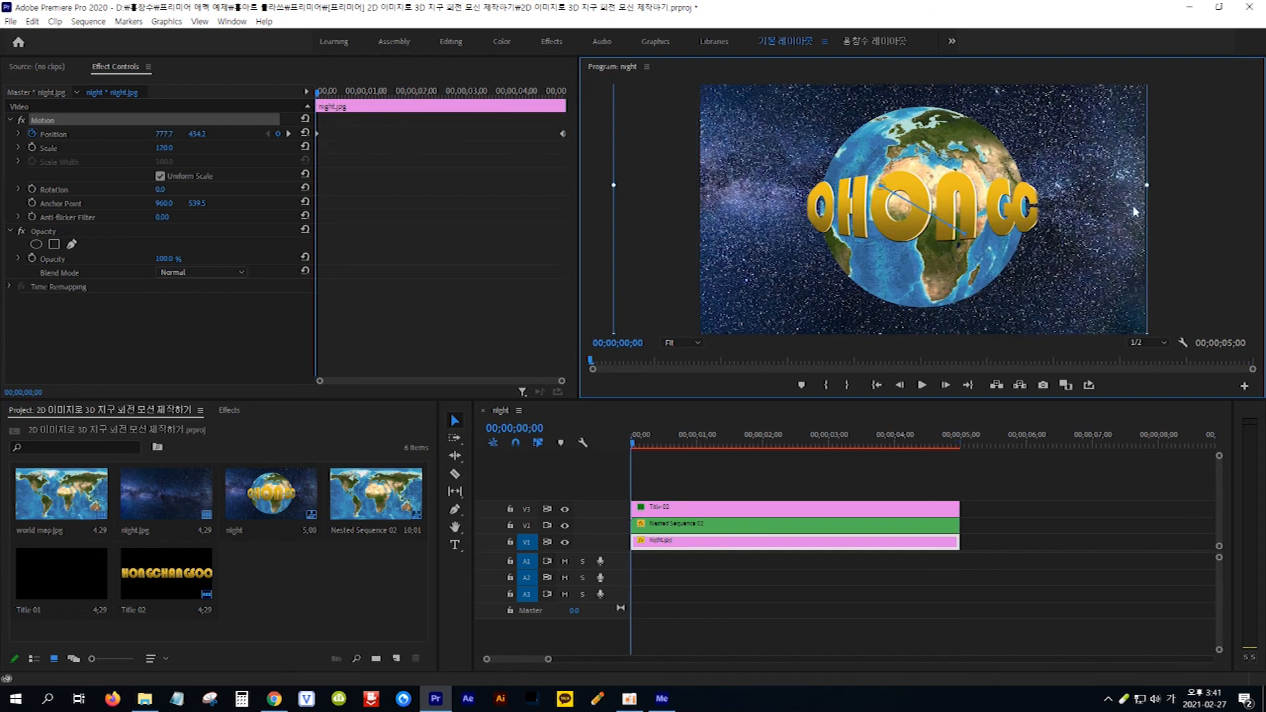
left_click(1152, 474)
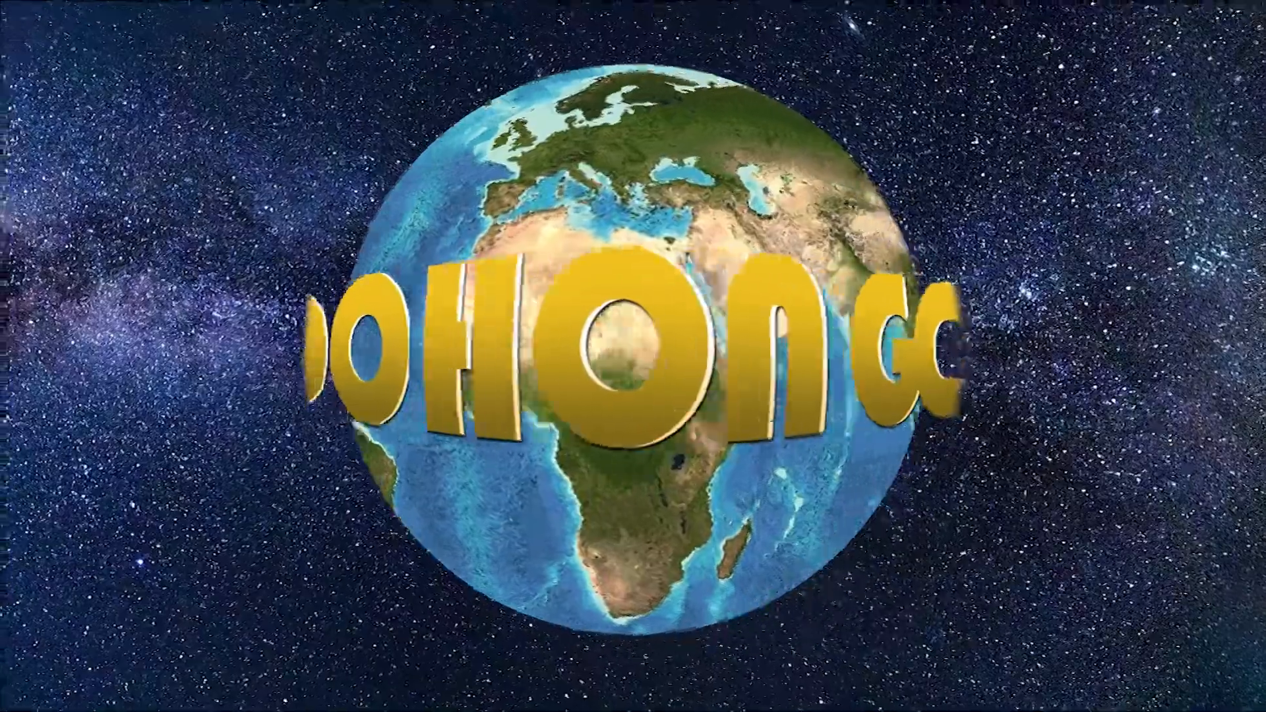